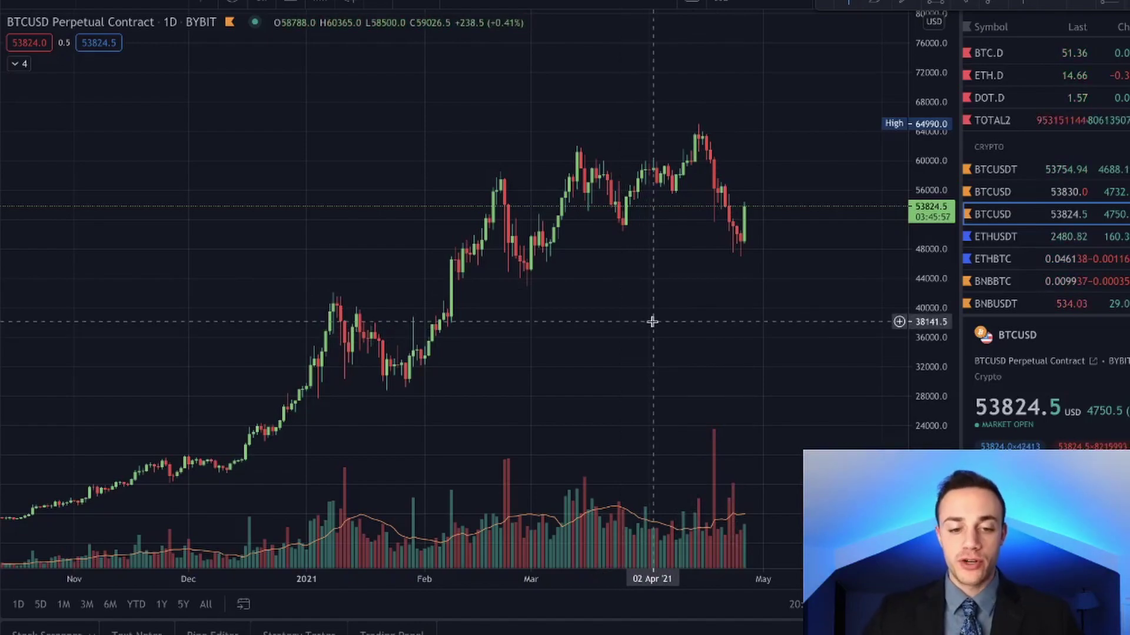
- Circle the alternating swing highs and lows from January to April 2021 with the brush and remove the circles
scroll(752, 312, "up", 2)
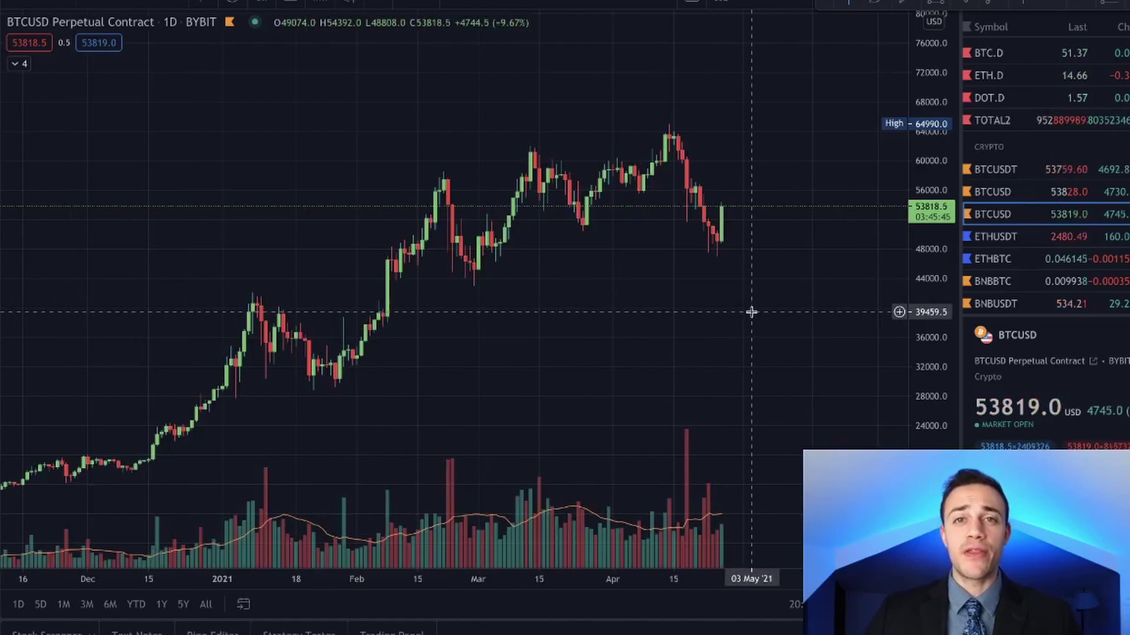
left_click_drag(431, 365, 493, 342)
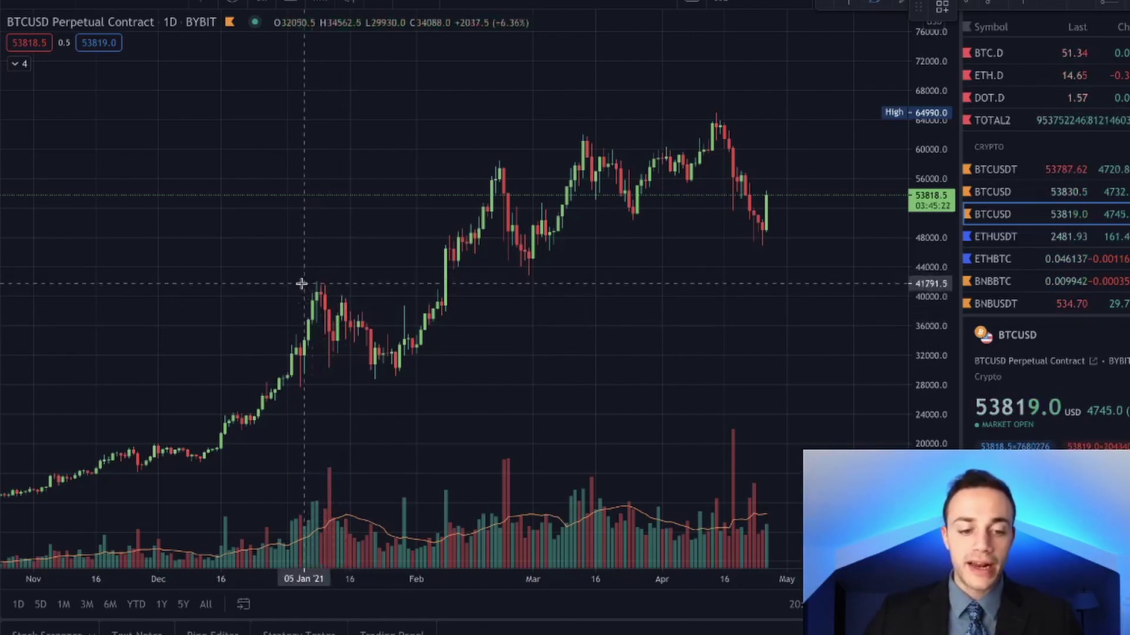
mouse_move(324, 279)
left_mouse_down()
mouse_move(295, 300)
mouse_move(314, 272)
left_mouse_up()
mouse_move(397, 366)
left_mouse_down()
mouse_move(381, 363)
mouse_move(397, 361)
left_mouse_up()
mouse_move(511, 157)
left_mouse_down()
mouse_move(497, 155)
mouse_move(532, 168)
mouse_move(529, 154)
left_mouse_up()
mouse_move(540, 242)
left_mouse_down()
mouse_move(504, 254)
mouse_move(562, 257)
left_mouse_up()
mouse_move(588, 111)
left_mouse_down()
mouse_move(567, 127)
mouse_move(585, 113)
mouse_move(537, 99)
left_mouse_up()
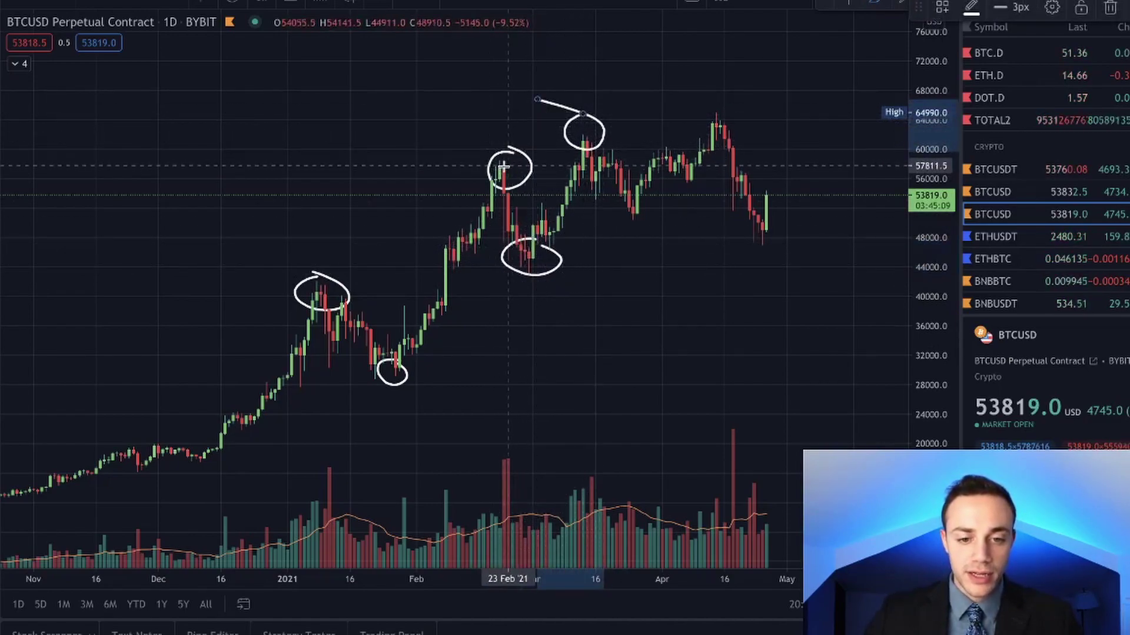
left_click_drag(645, 200, 654, 216)
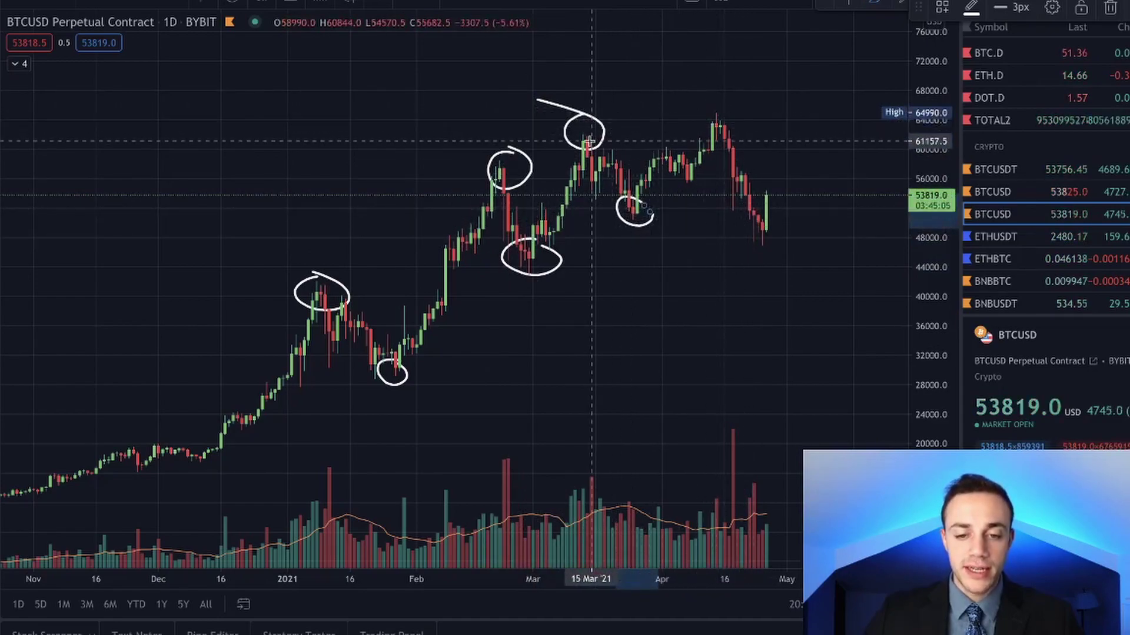
mouse_move(720, 104)
left_mouse_down()
mouse_move(725, 135)
mouse_move(715, 110)
left_mouse_up()
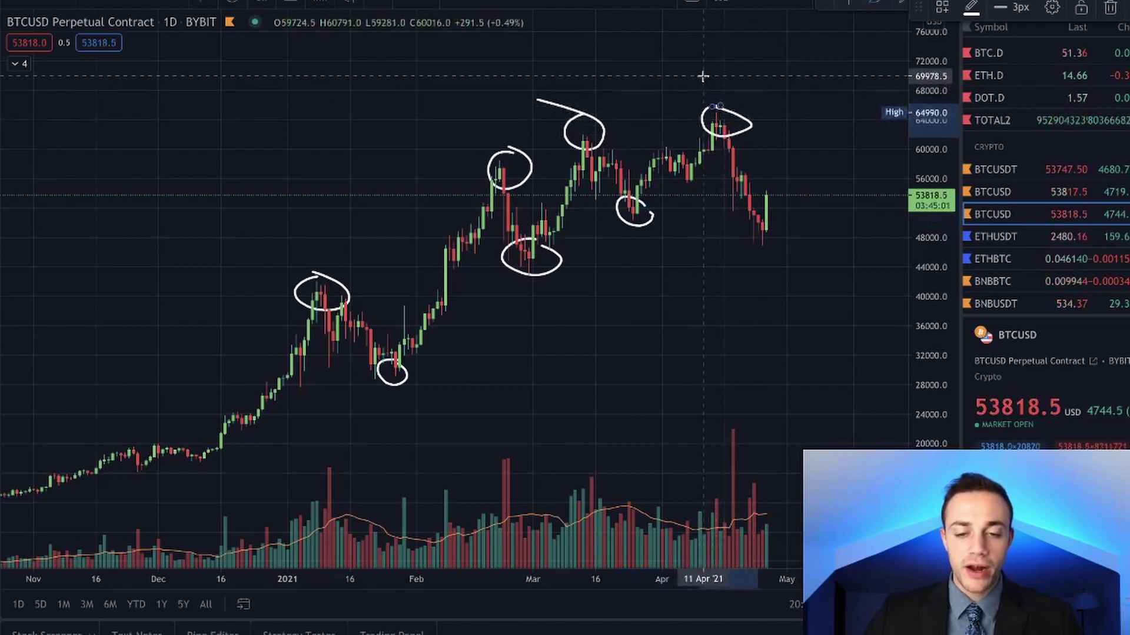
mouse_move(768, 224)
left_mouse_down()
mouse_move(746, 243)
mouse_move(765, 217)
left_mouse_up()
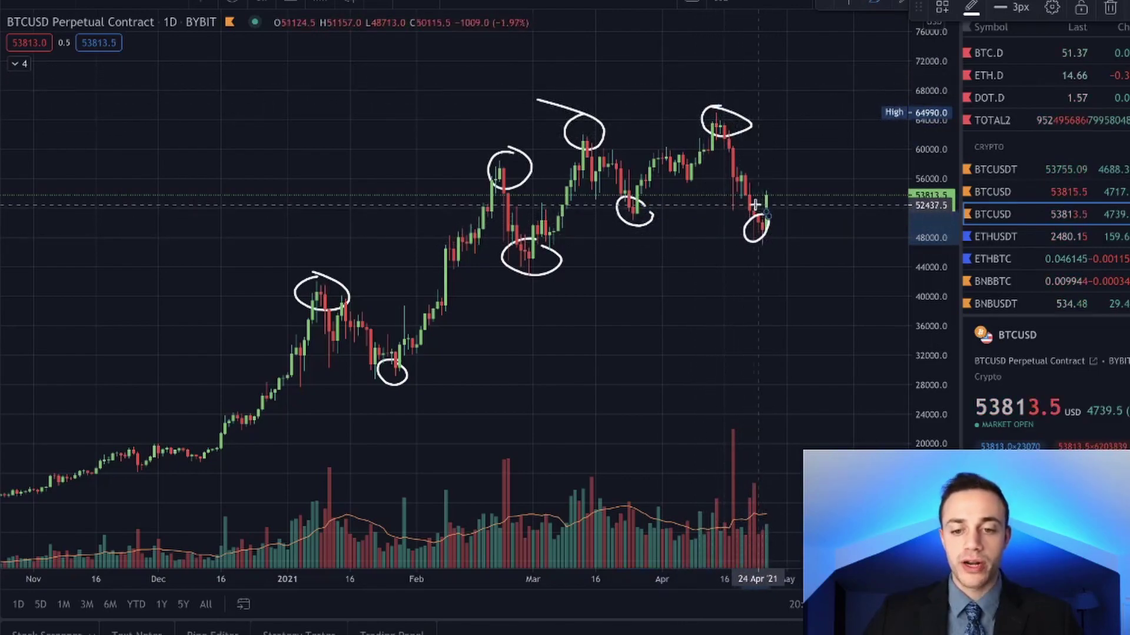
key("ctrl+z")
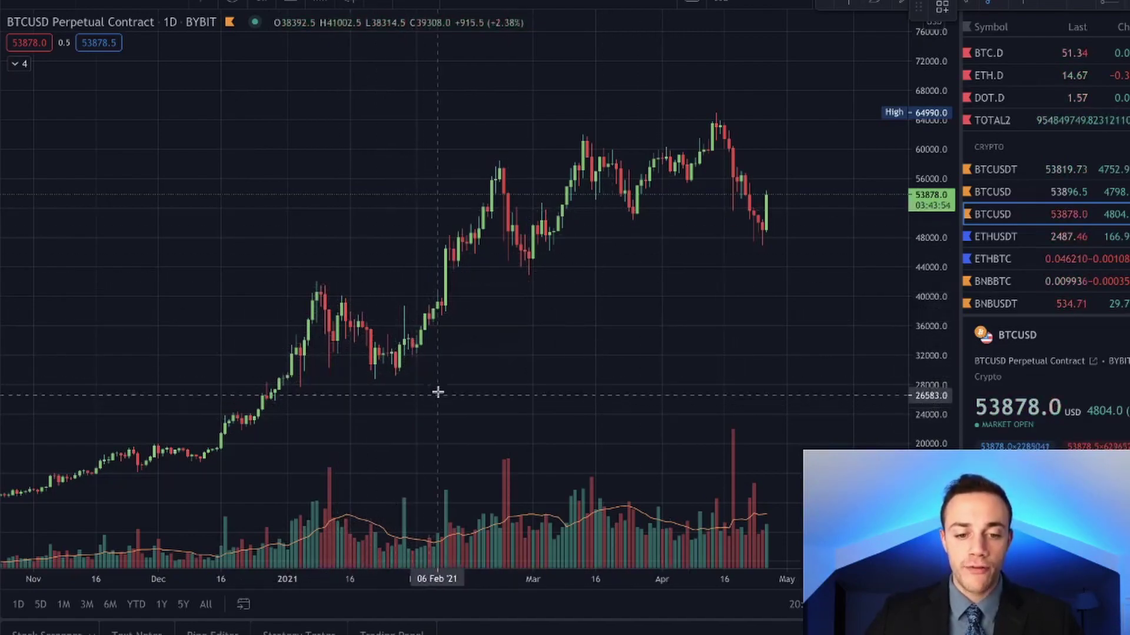
- Draw a trend line from about 29,422 at the 27 January 2021 low, through the late-March low, up to about 65,213
left_click(395, 374)
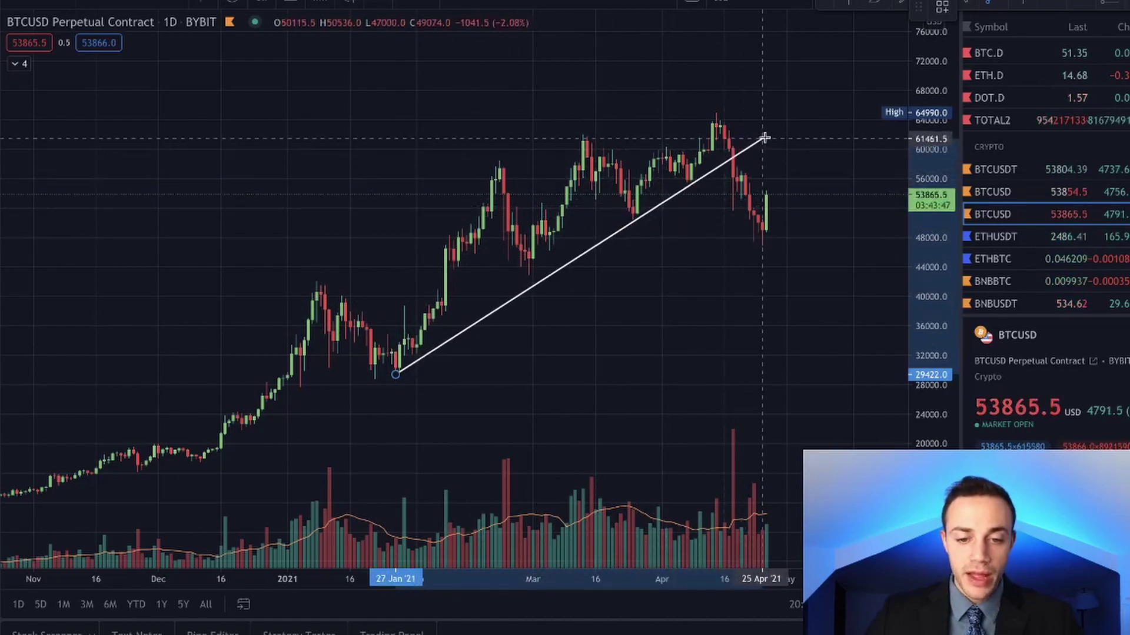
left_click(795, 111)
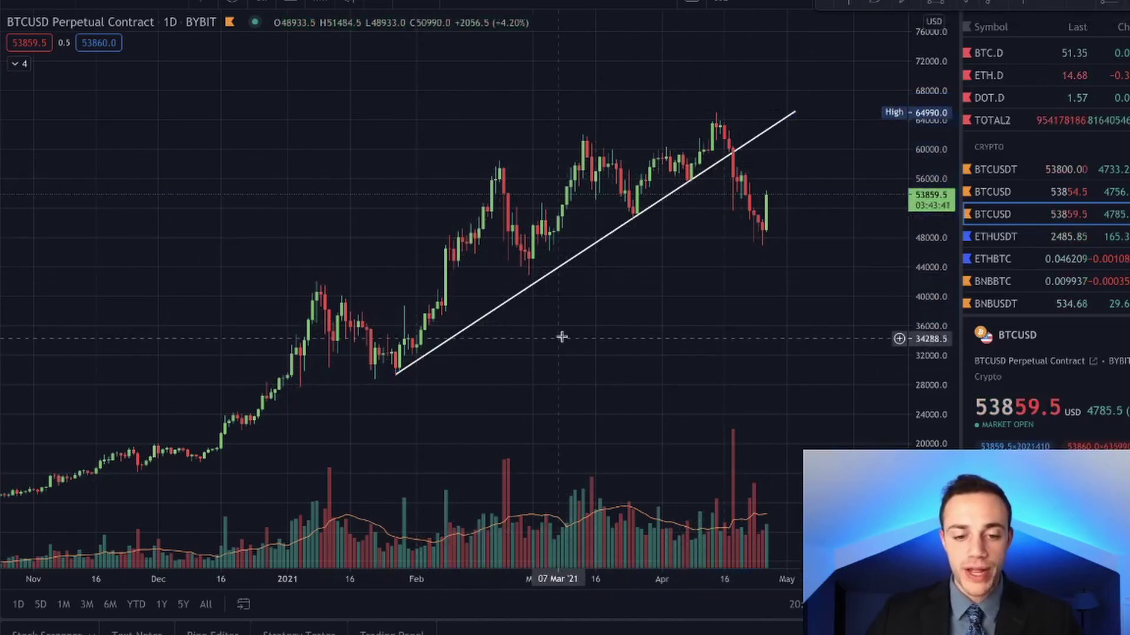
- Circle the lows where price touches the rising trend line with the brush, deleting each mark
left_click(881, 1)
mouse_move(405, 344)
left_mouse_down()
mouse_move(407, 357)
mouse_move(387, 364)
left_mouse_up()
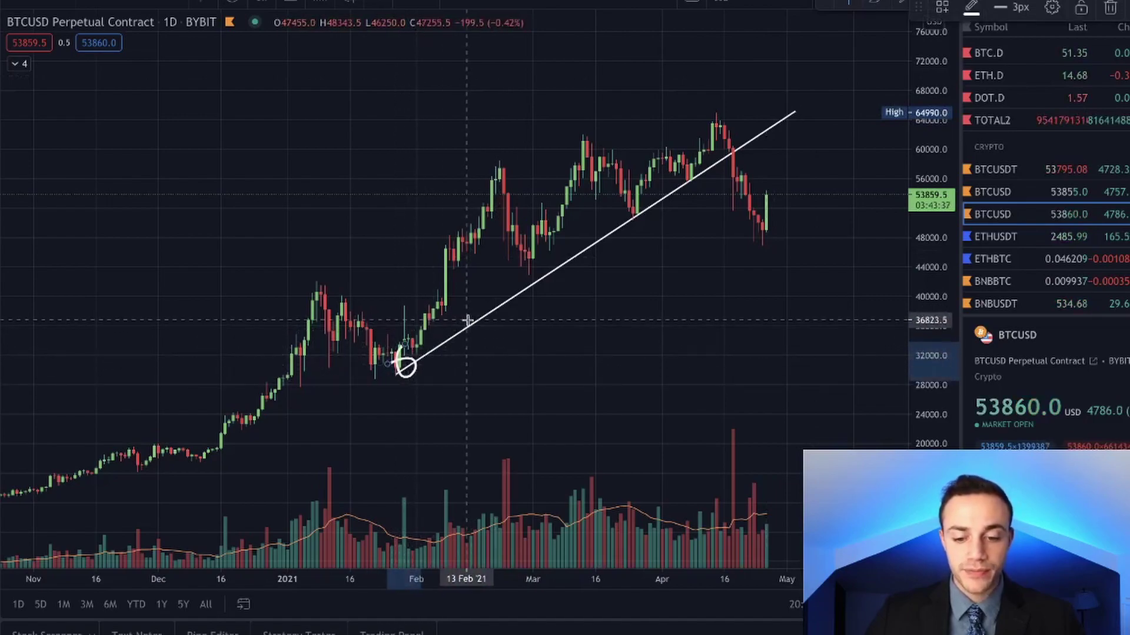
key("Delete")
left_click_drag(640, 188, 657, 206)
key("Delete")
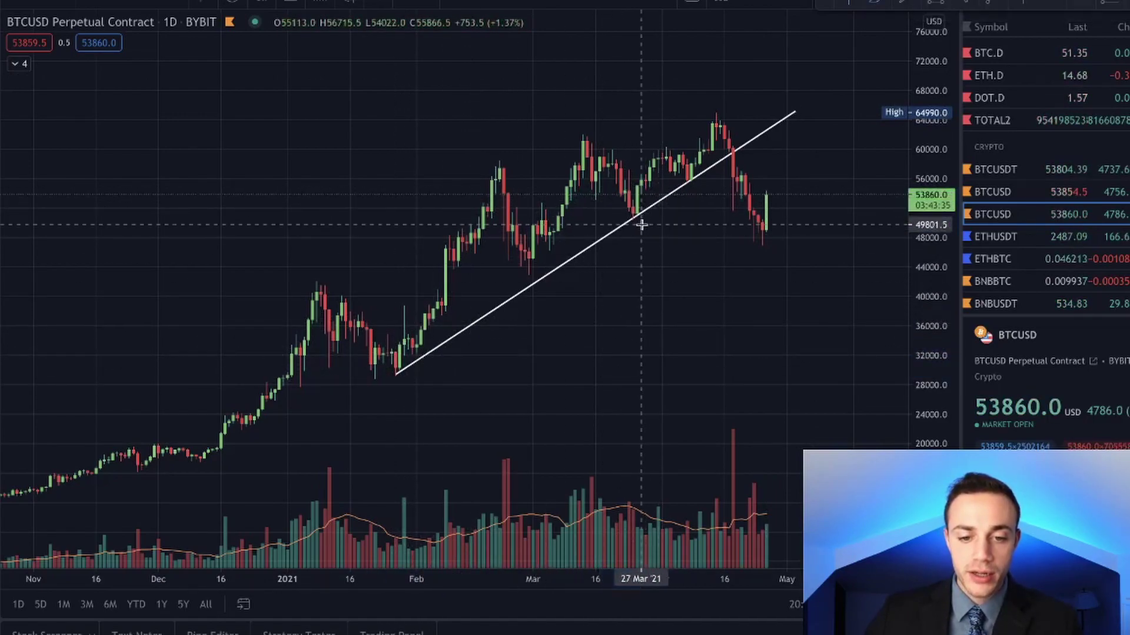
left_click_drag(682, 156, 686, 162)
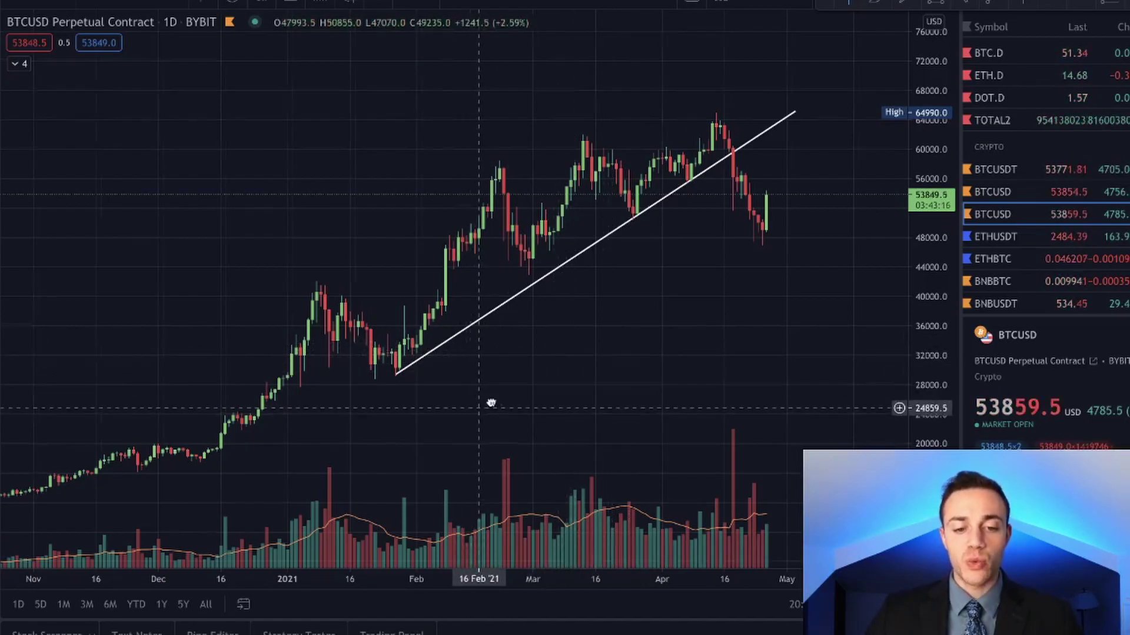
- Re-anchor the trend line's start at the 25 November 2020 low and adjust its upper end to run along the late-February and late-March lows
left_click_drag(486, 330, 577, 358)
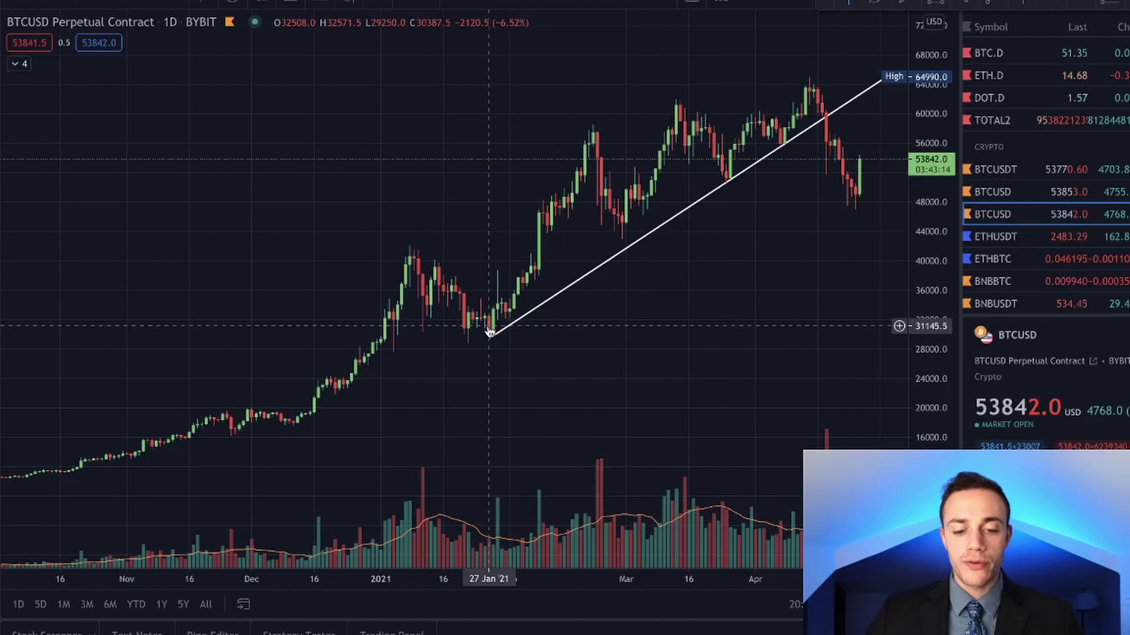
mouse_move(403, 391)
left_mouse_down()
mouse_move(592, 314)
mouse_move(416, 399)
left_mouse_up()
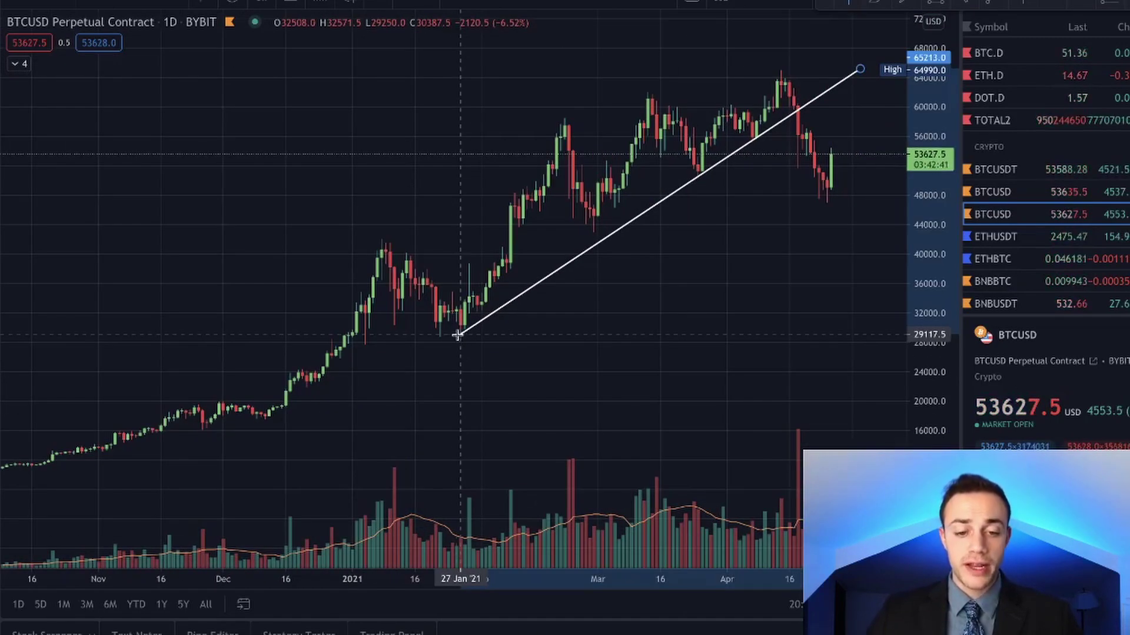
mouse_move(457, 335)
left_mouse_down()
mouse_move(373, 383)
mouse_move(202, 434)
left_mouse_up()
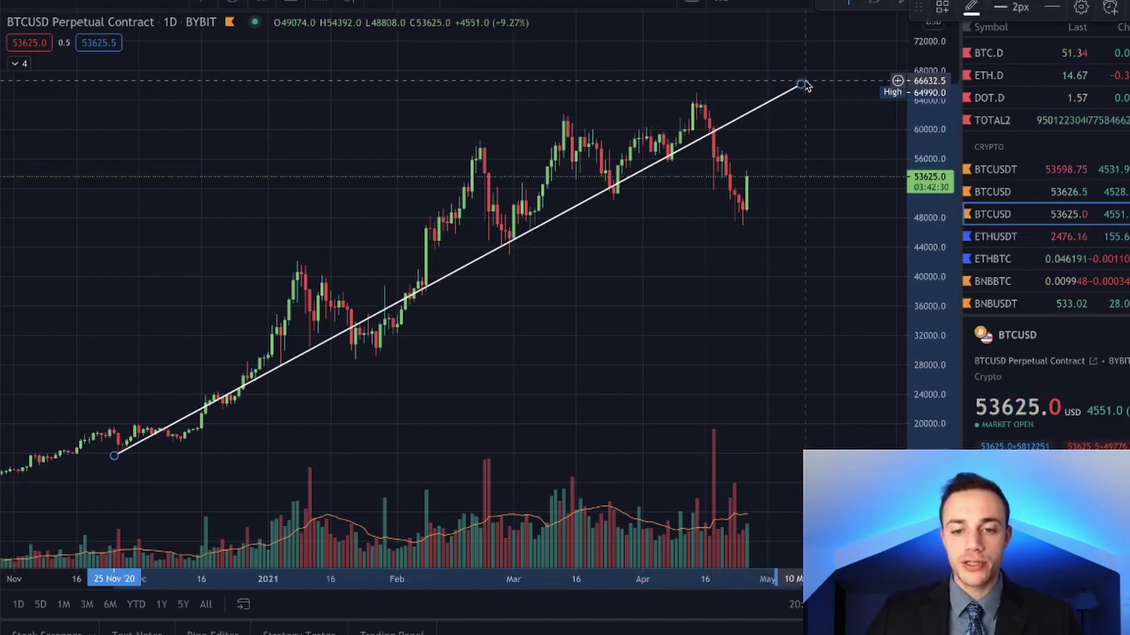
left_click_drag(802, 83, 868, 66)
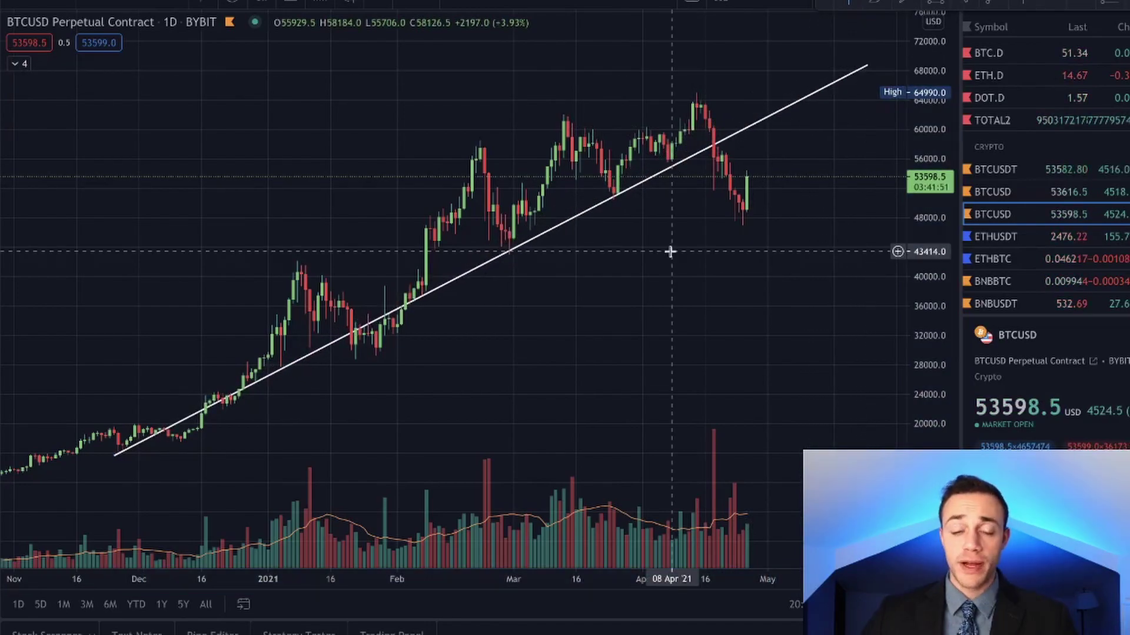
- Draw a second, lower trend line from about 17,052 on 11 December 2020, along the late-January low, up to about 61,664
left_click_drag(341, 420, 486, 360)
left_click_drag(297, 260, 206, 318)
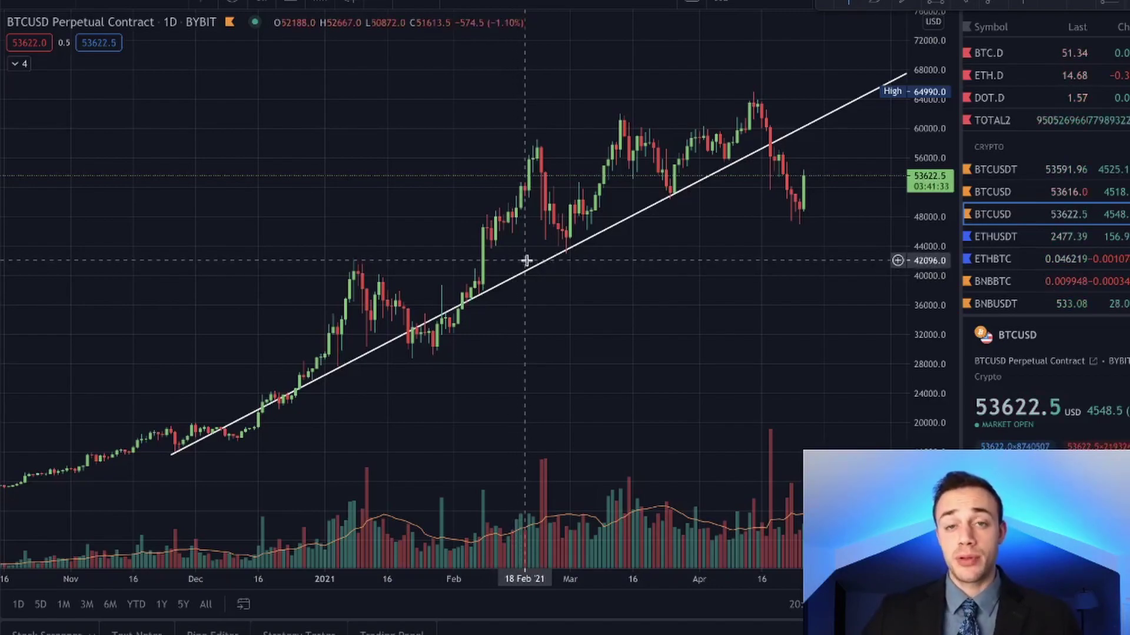
left_click_drag(620, 234, 557, 327)
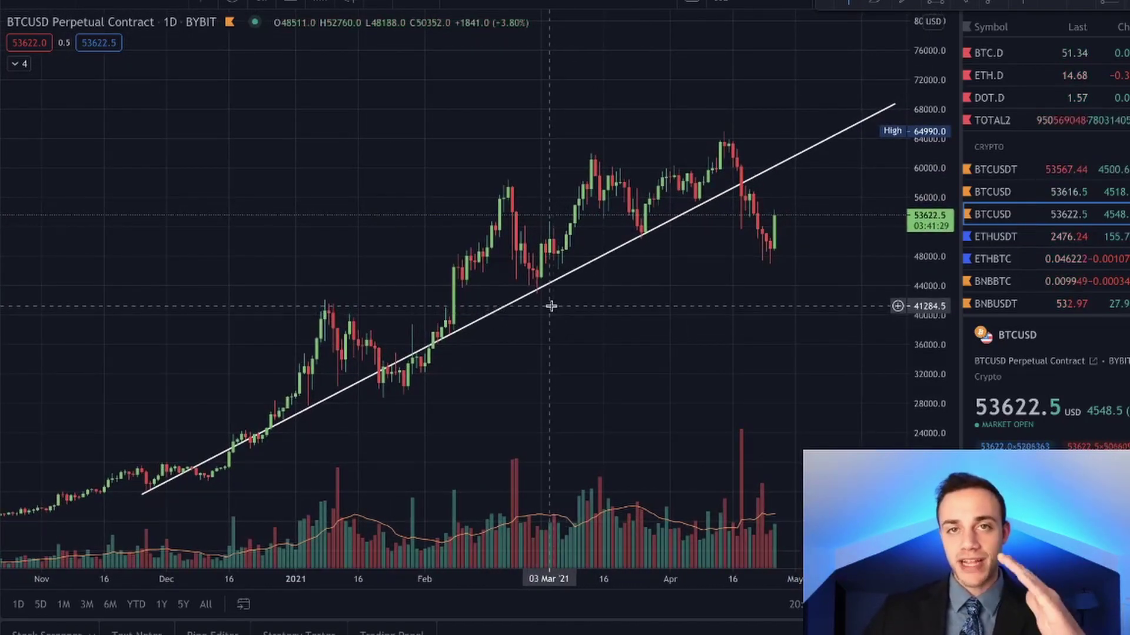
left_click_drag(577, 353, 650, 230)
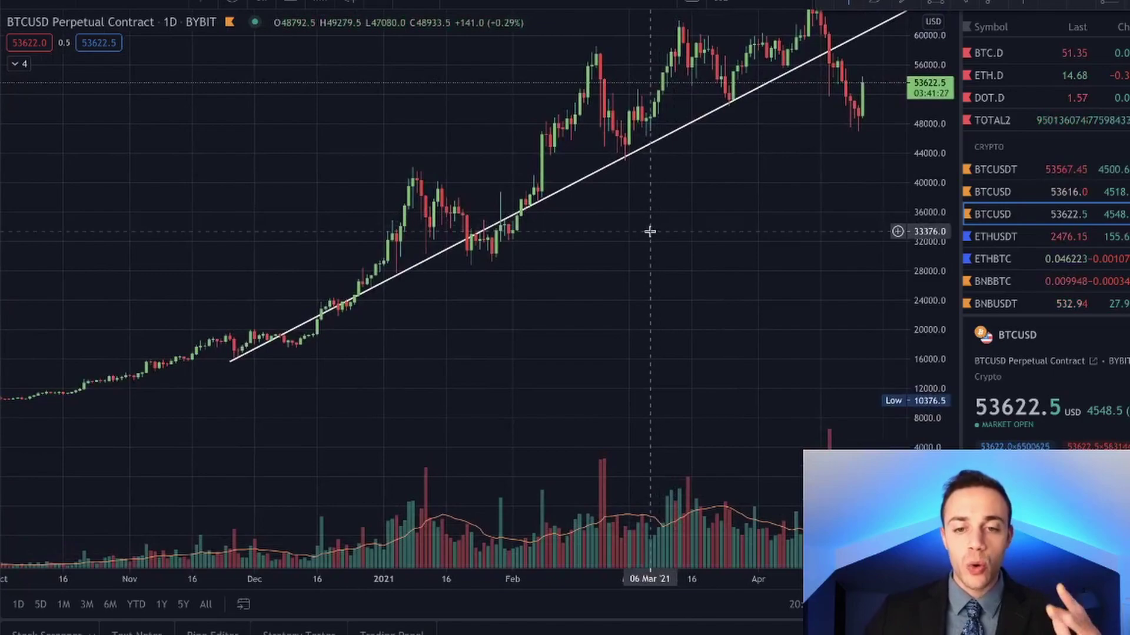
left_click_drag(792, 217, 703, 263)
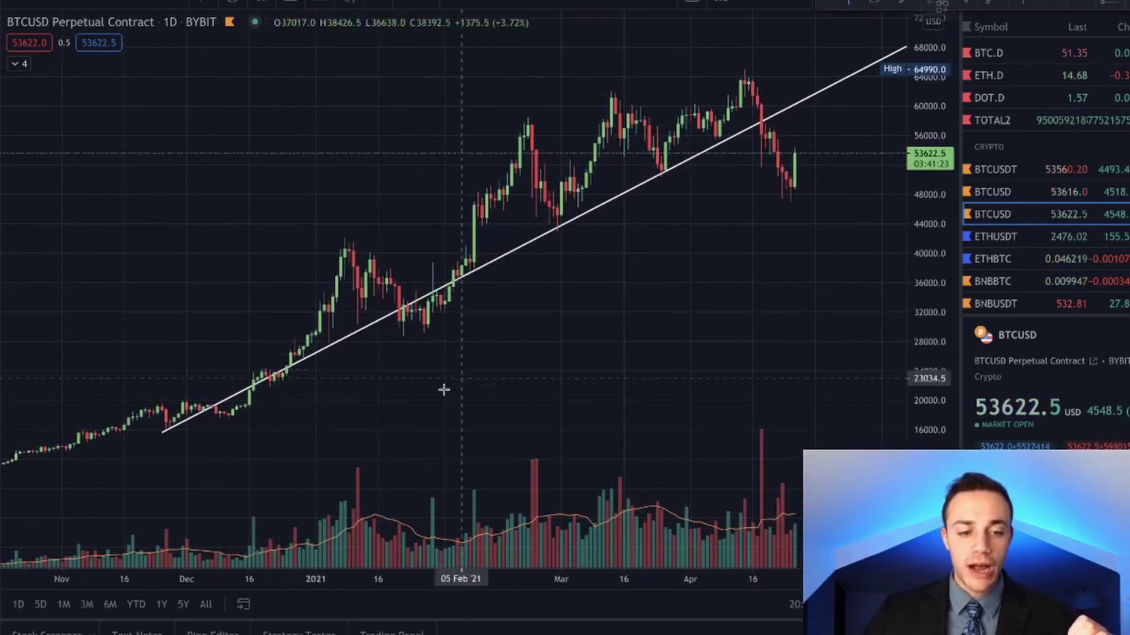
left_click(230, 422)
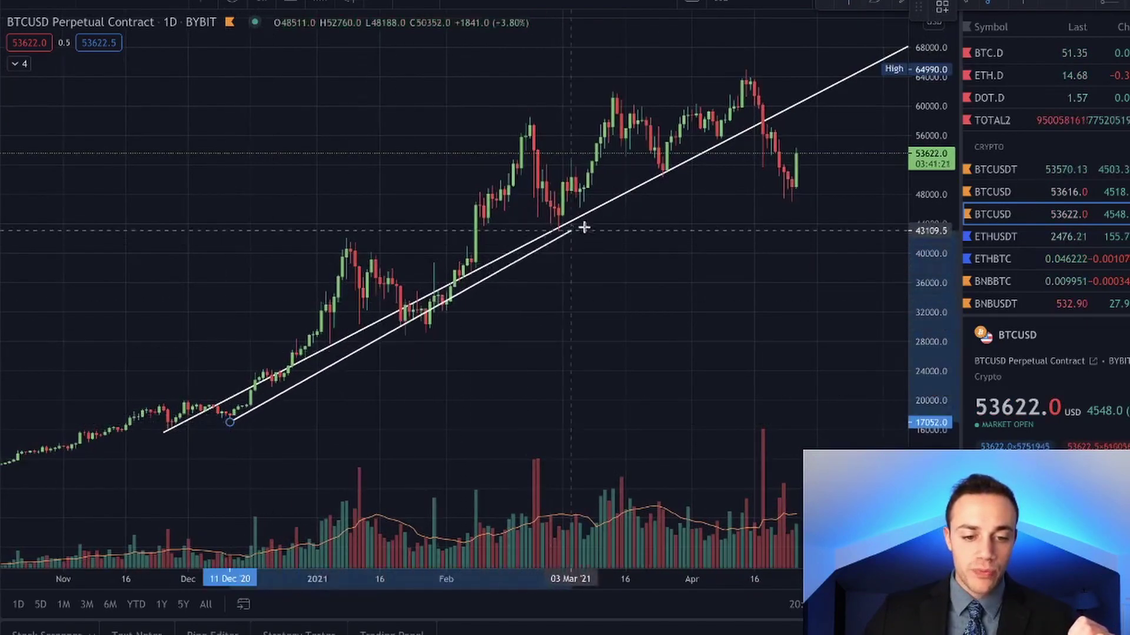
left_click(870, 94)
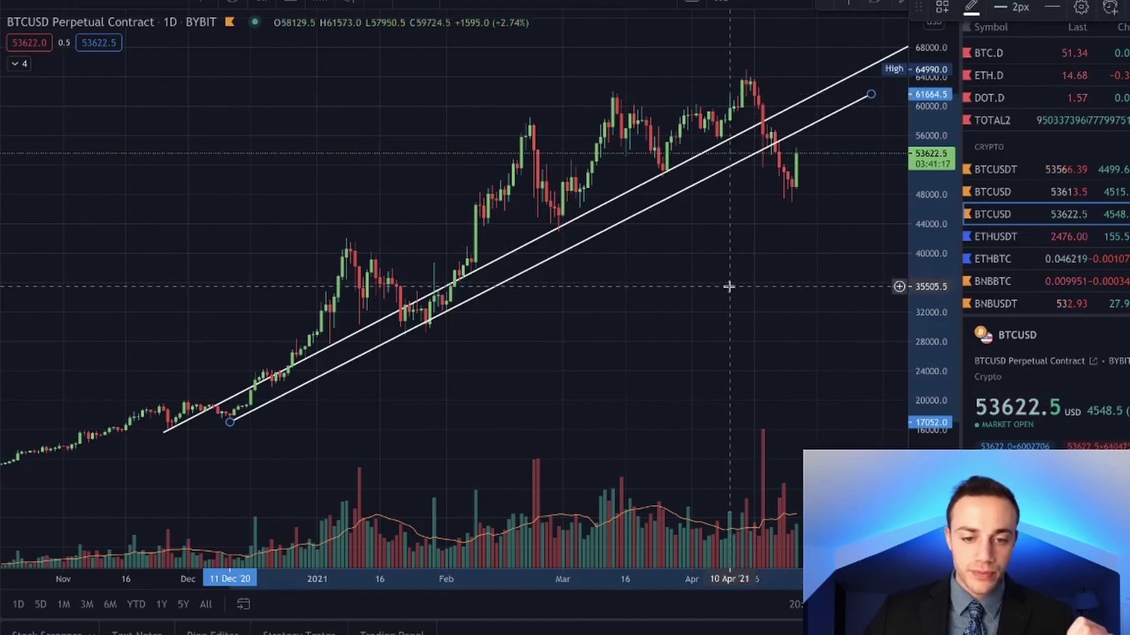
- Mark the early-December 2020 dip and the late-December pullback around the trend lines with the brush, removing each mark
left_click_drag(728, 284, 712, 356)
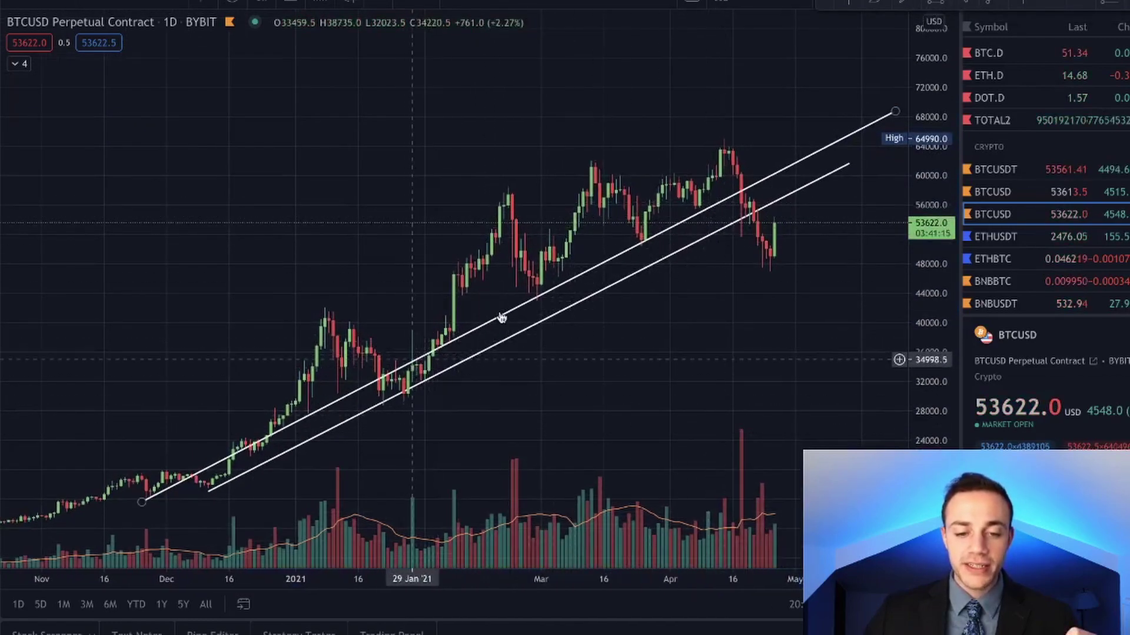
left_click_drag(591, 377, 704, 263)
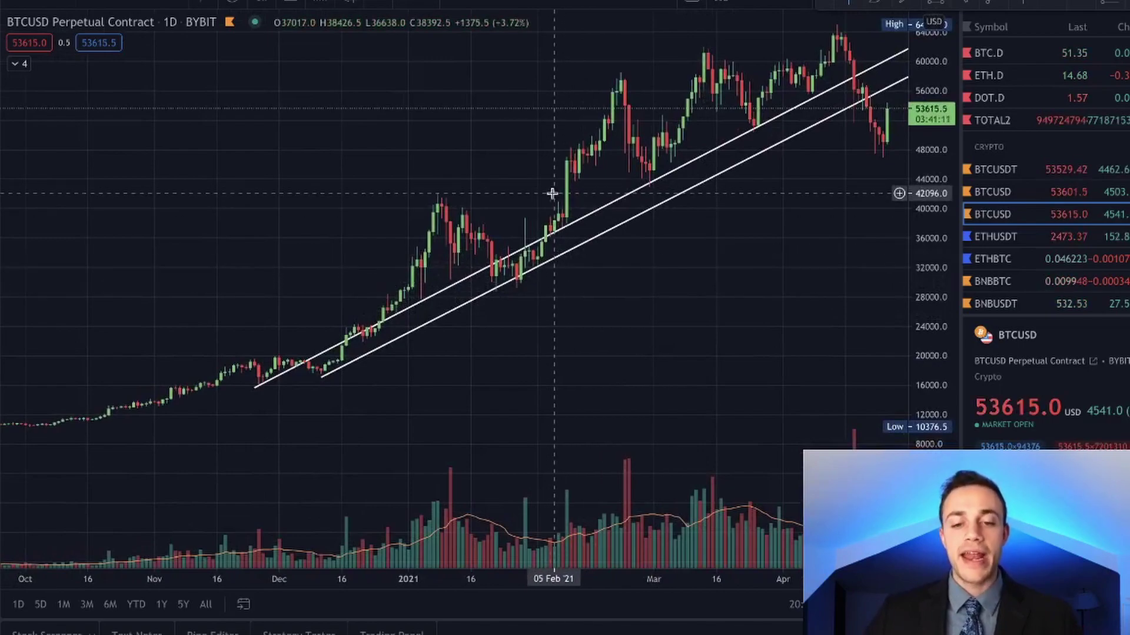
left_click_drag(919, 384, 919, 194)
left_click_drag(534, 416, 686, 280)
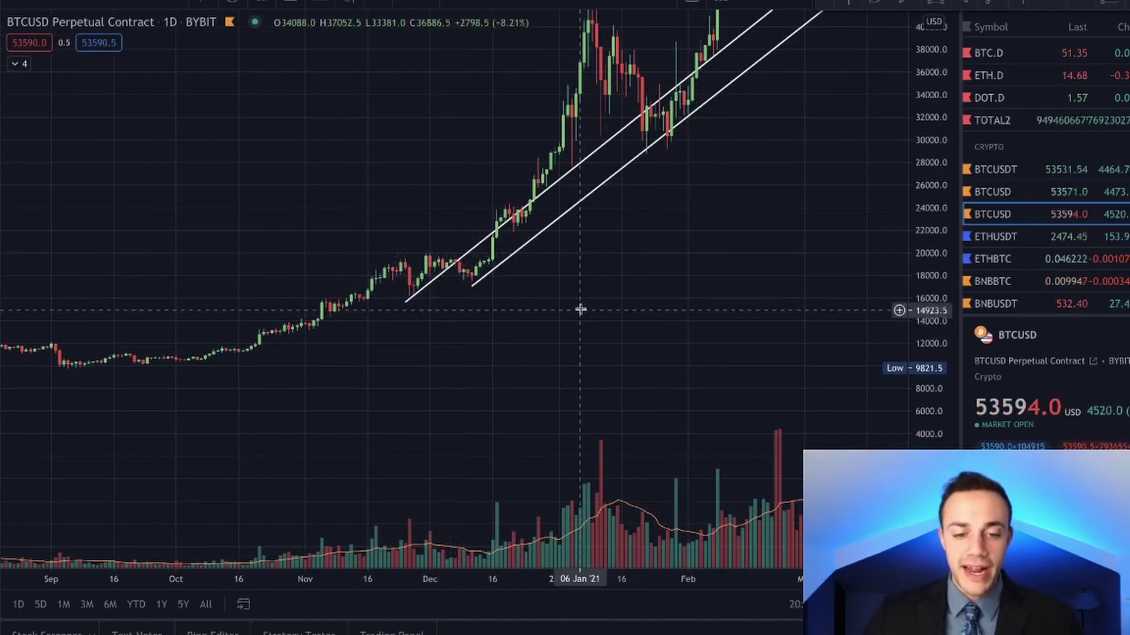
scroll(828, 361, "down", 2)
left_click_drag(937, 380, 935, 70)
scroll(696, 157, "up", 2)
left_click_drag(579, 192, 610, 236)
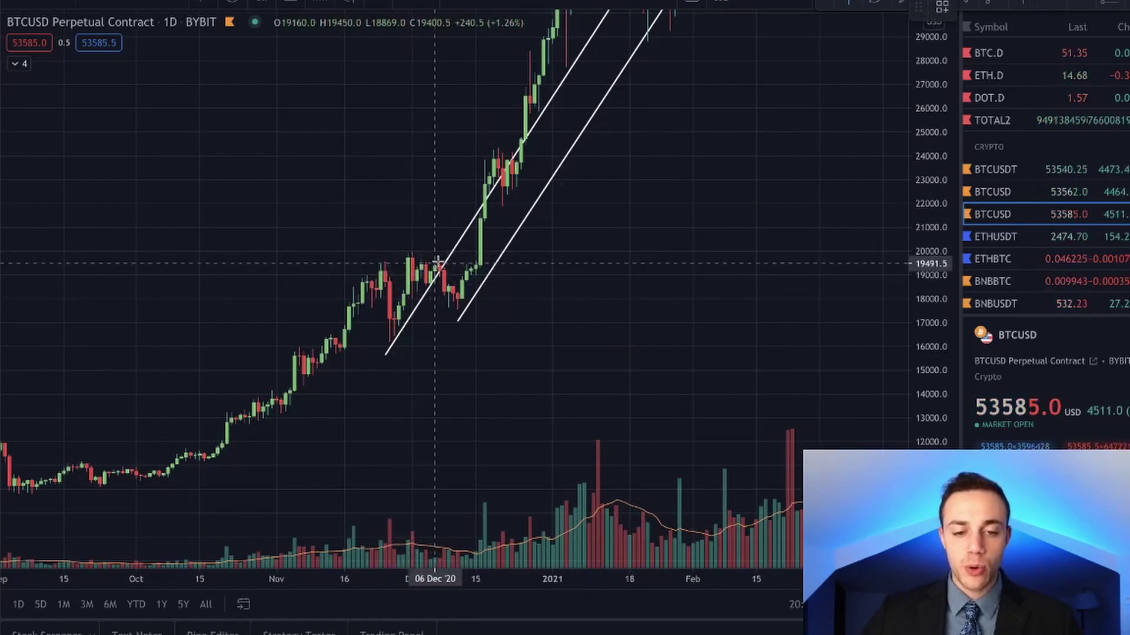
mouse_move(453, 278)
left_mouse_down()
mouse_move(450, 262)
mouse_move(458, 303)
mouse_move(452, 260)
left_mouse_up()
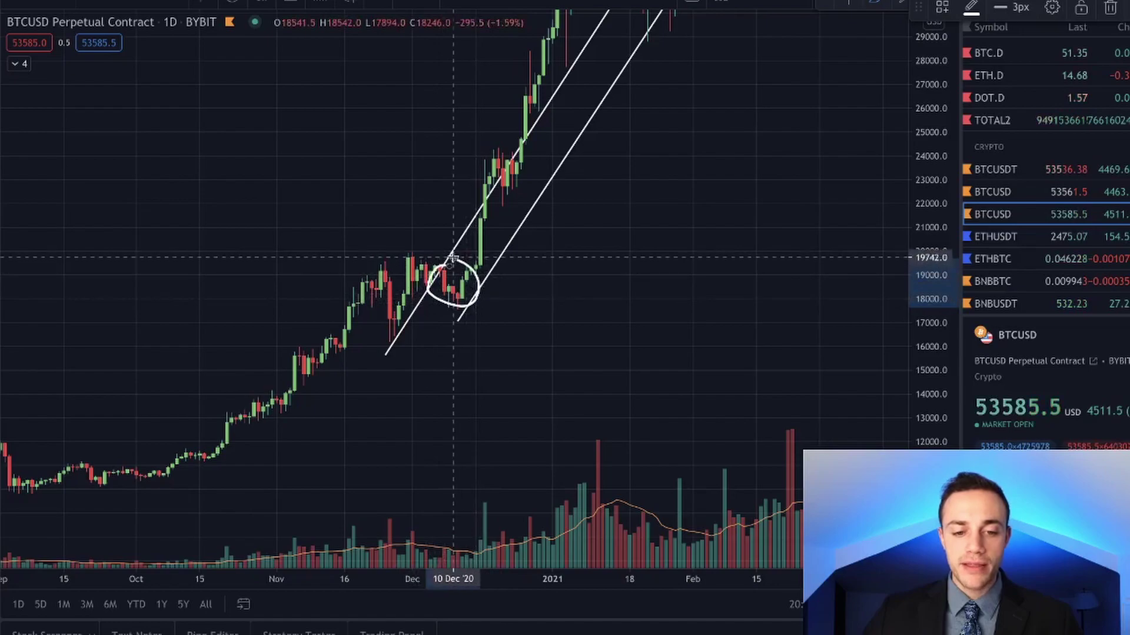
key("Delete")
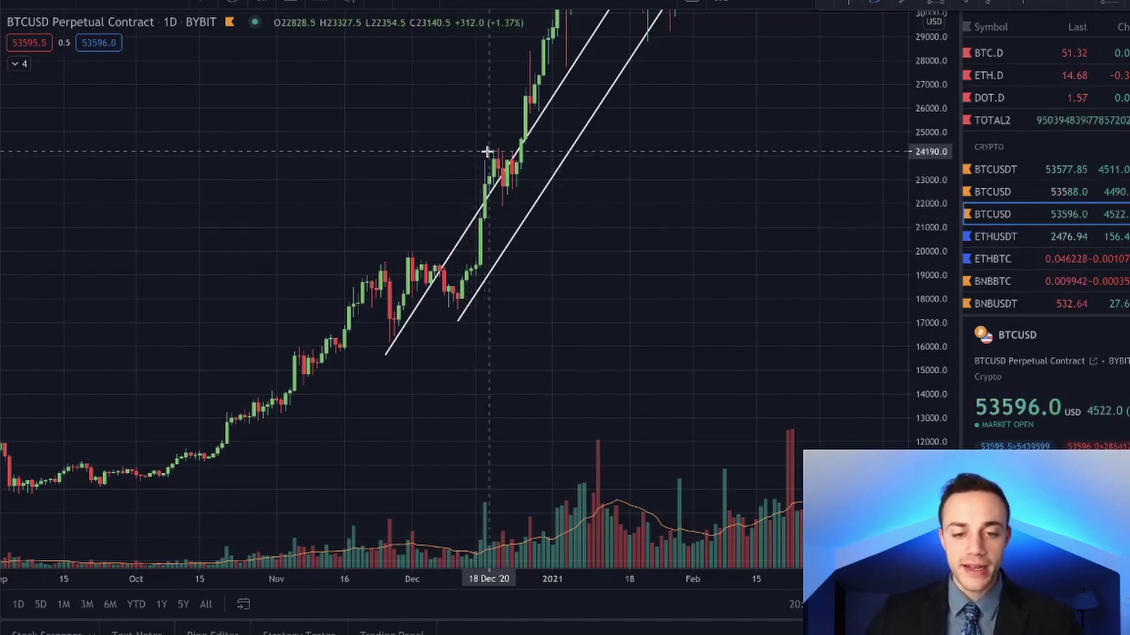
left_click_drag(494, 157, 507, 200)
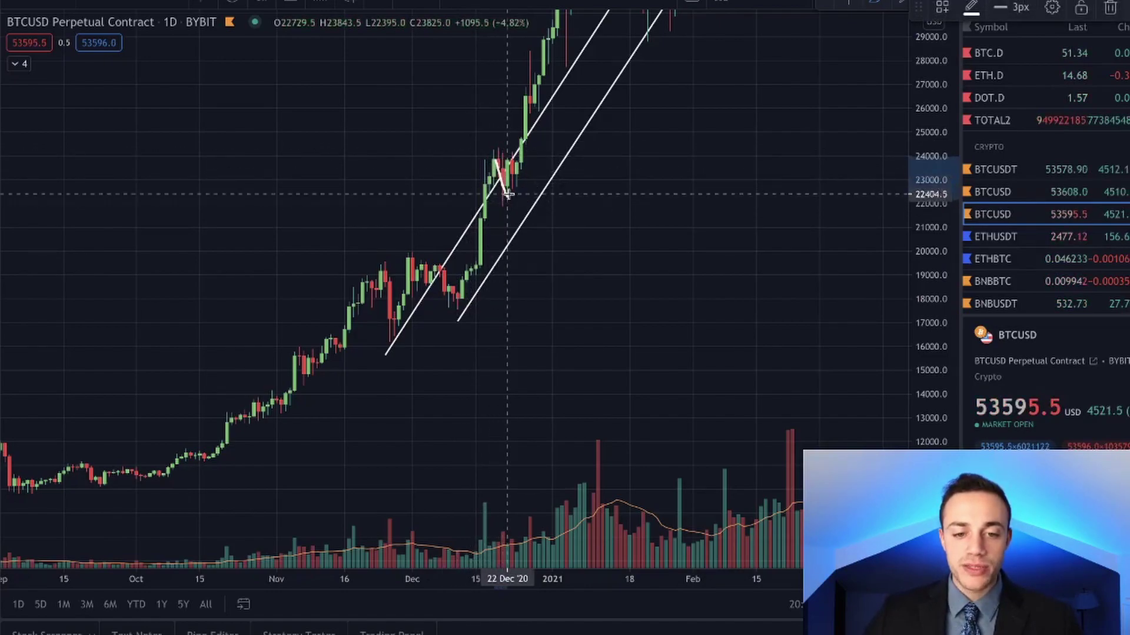
key("ctrl+z")
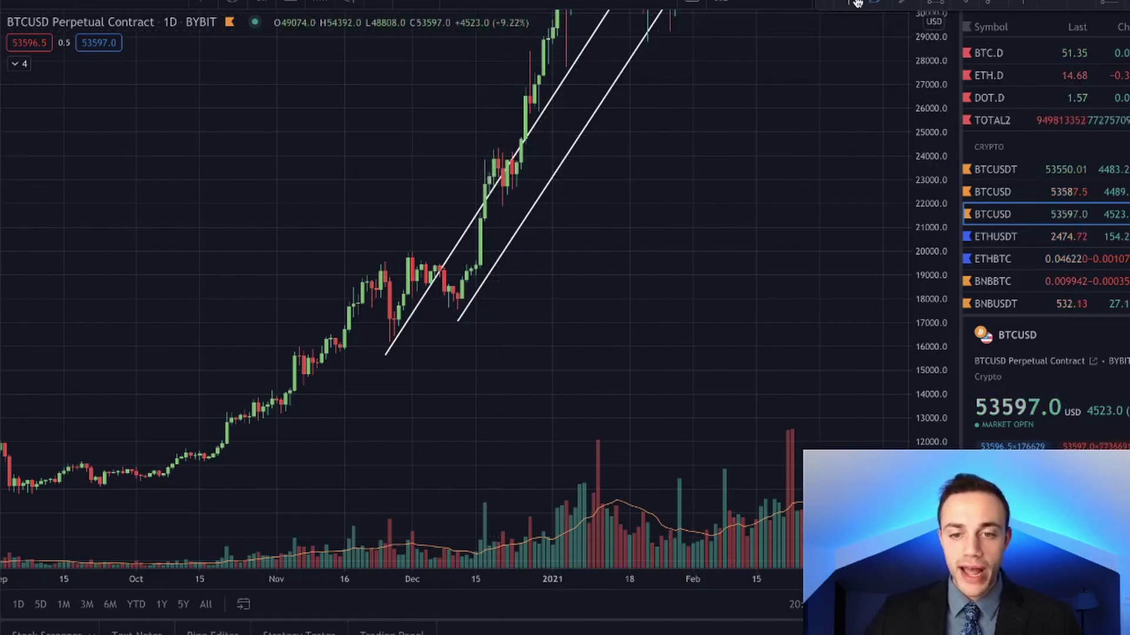
- Circle the late-December and early-January touches of the upper trend line, trace the January 2021 decline, and remove the brush marks
left_click_drag(747, 120, 686, 300)
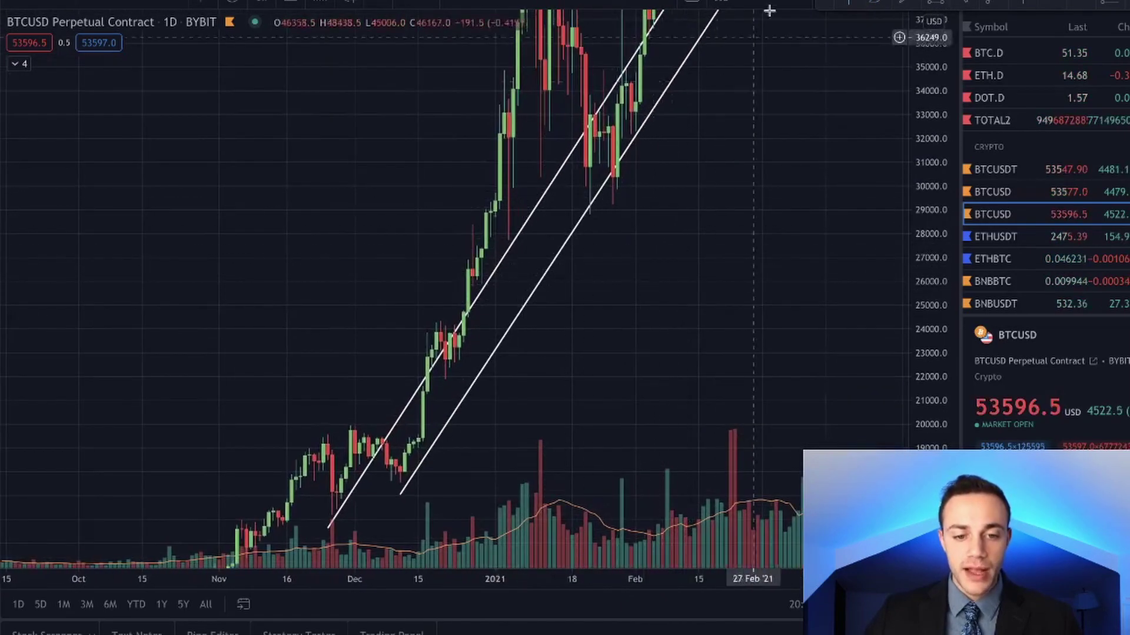
left_click(873, 1)
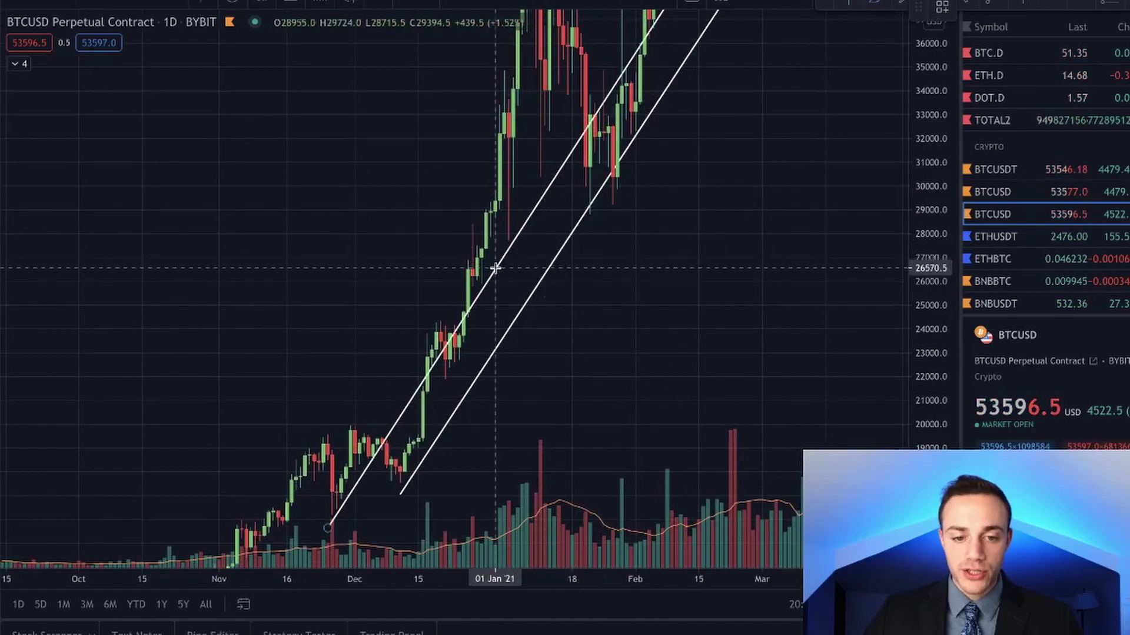
left_click_drag(476, 268, 451, 243)
mouse_move(510, 220)
left_mouse_down()
mouse_move(528, 233)
mouse_move(510, 222)
left_mouse_up()
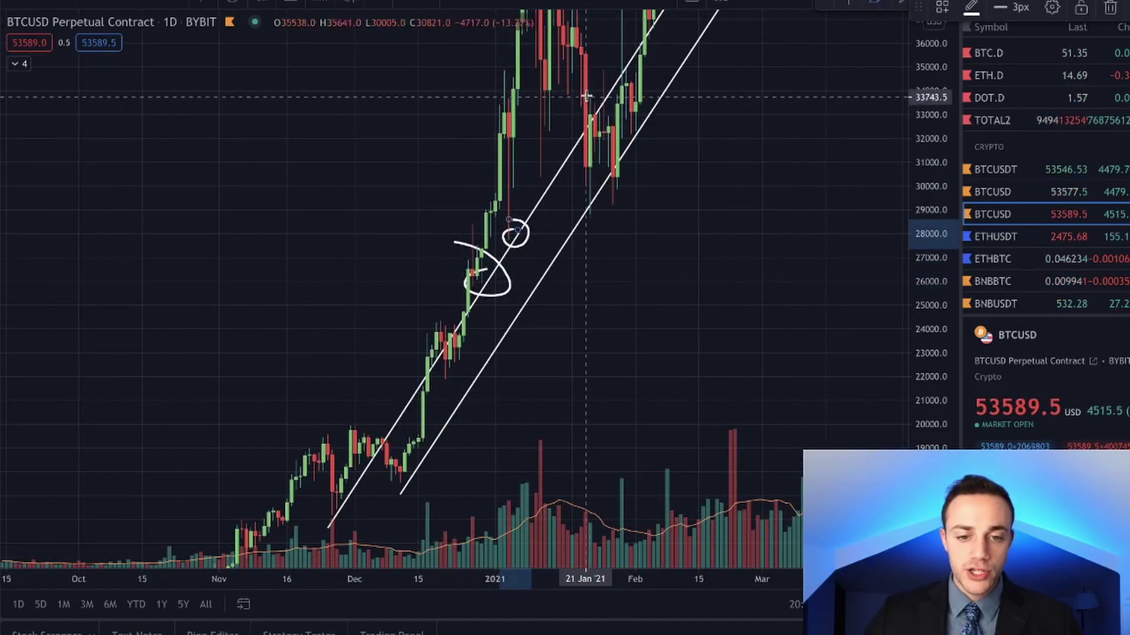
left_click_drag(754, 121, 748, 212)
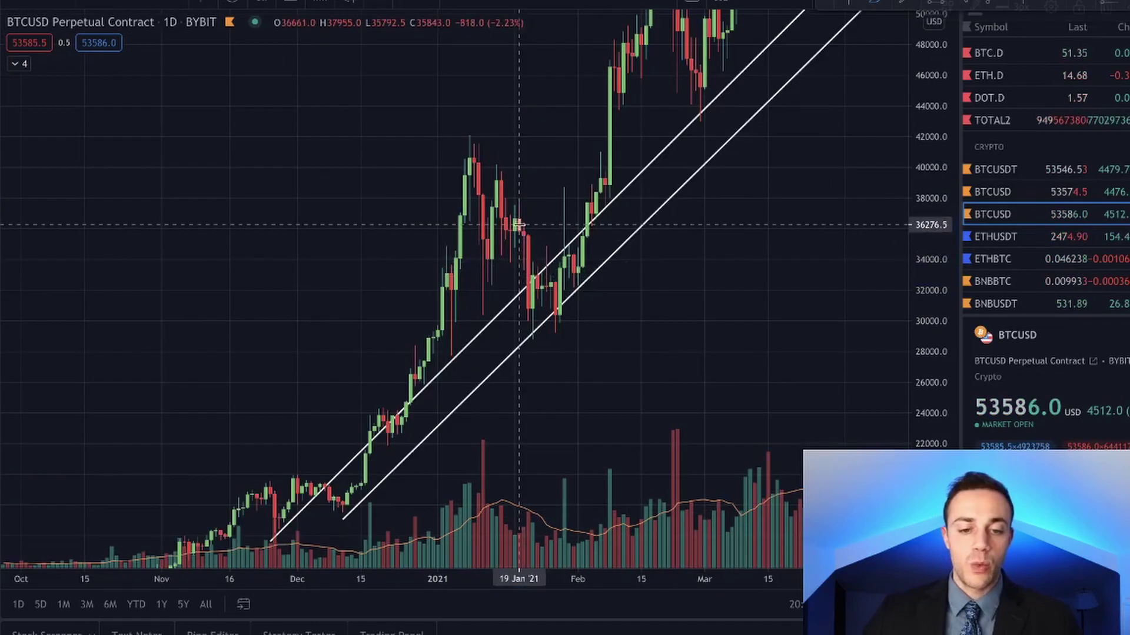
mouse_move(520, 227)
left_mouse_down()
mouse_move(539, 307)
mouse_move(521, 333)
mouse_move(547, 306)
left_mouse_up()
key("ctrl+z")
key("ctrl+z")
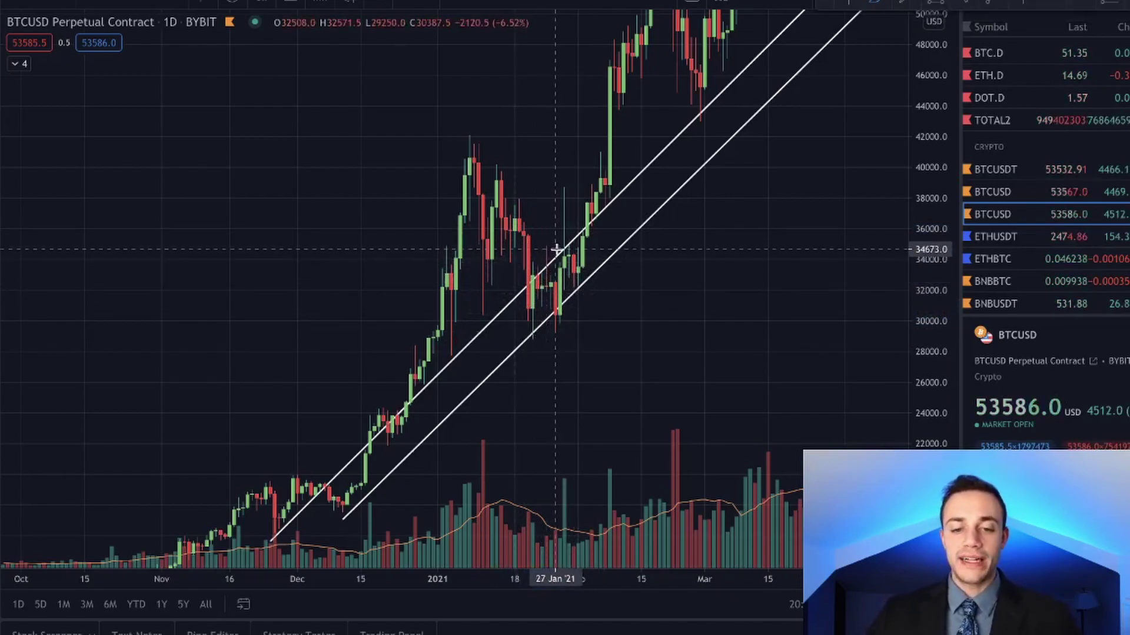
- Brush along the upper trend line's February and March stretches, trace the late-January spike and pullback, and remove each brush mark
mouse_move(589, 248)
left_mouse_down()
mouse_move(606, 213)
mouse_move(669, 184)
left_mouse_up()
left_click_drag(750, 93, 786, 30)
key("Delete")
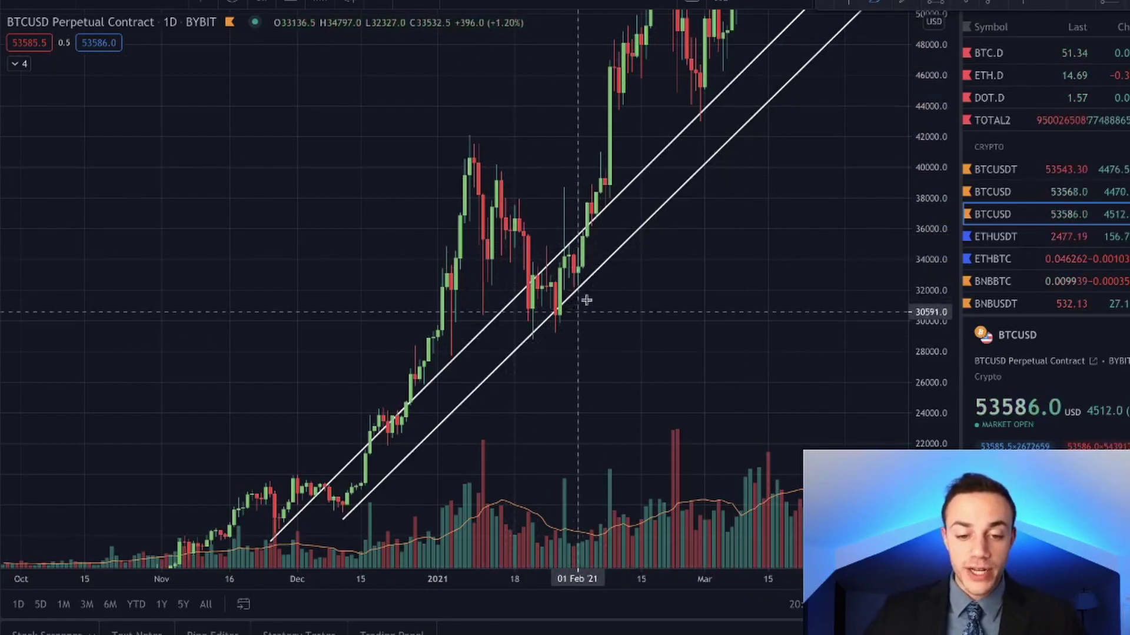
mouse_move(581, 291)
left_mouse_down()
mouse_move(541, 363)
mouse_move(570, 292)
mouse_move(564, 202)
mouse_move(580, 272)
left_mouse_up()
key("Delete")
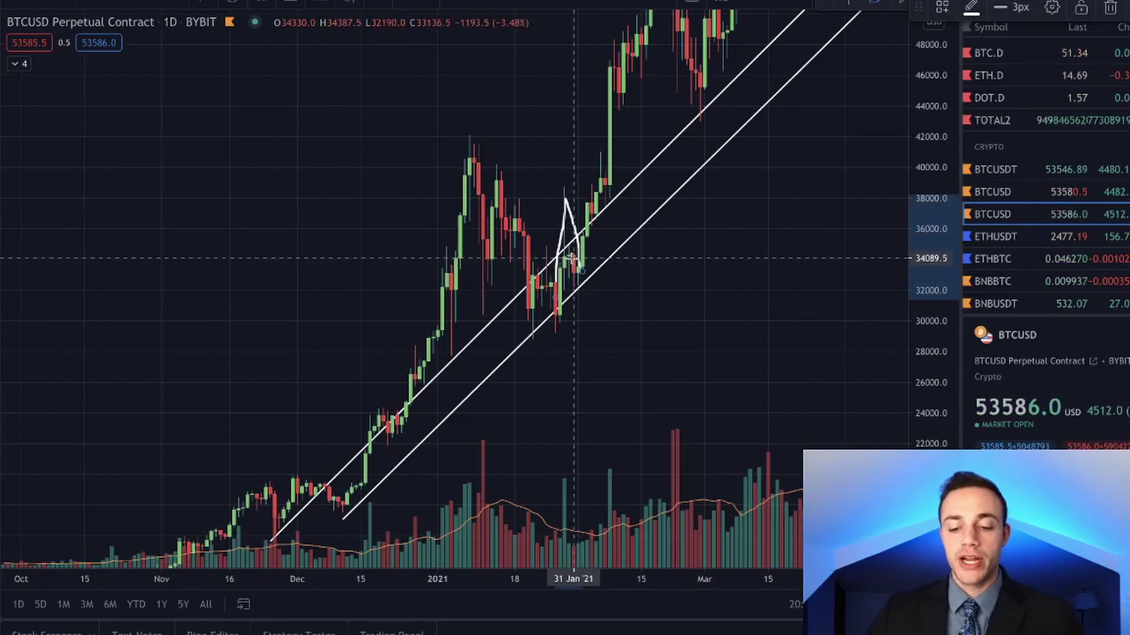
key("Delete")
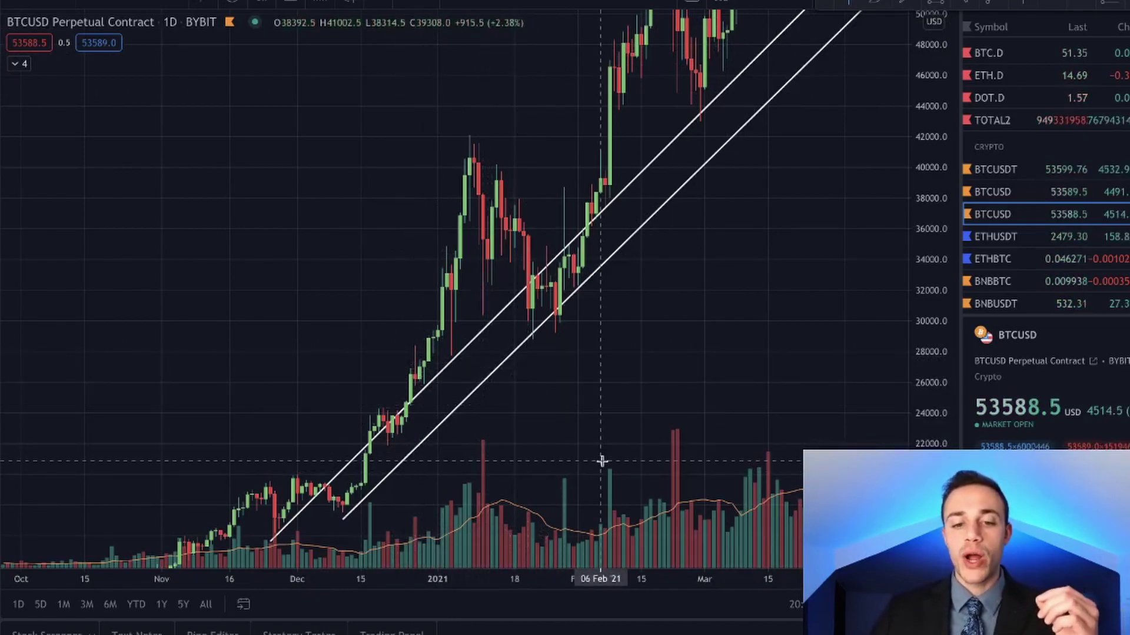
- Place horizontal rays at 33,361 from 31 January 2021 and at 28,453 from the lower trend line below the January lows
scroll(665, 297, "up", 1)
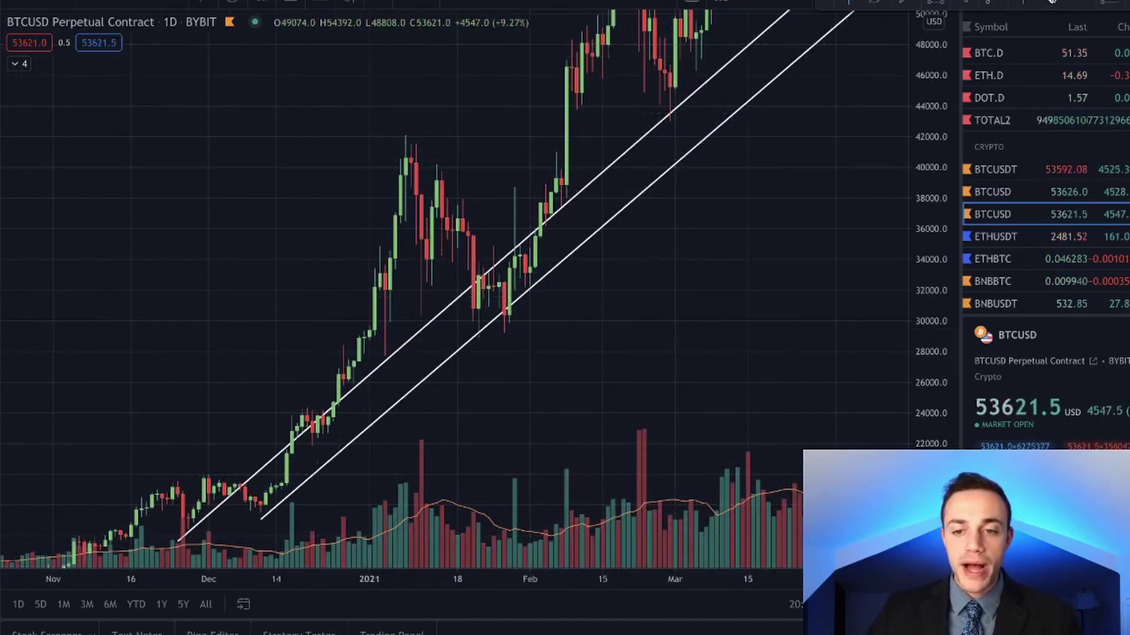
left_click(524, 269)
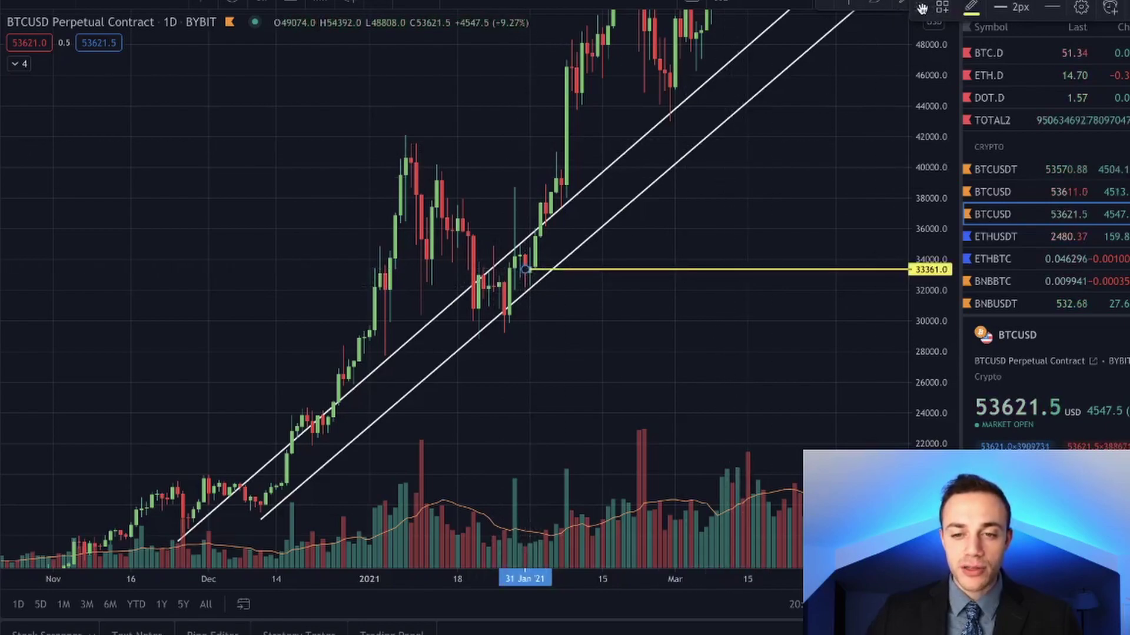
left_click_drag(922, 7, 918, 62)
left_click(848, 3)
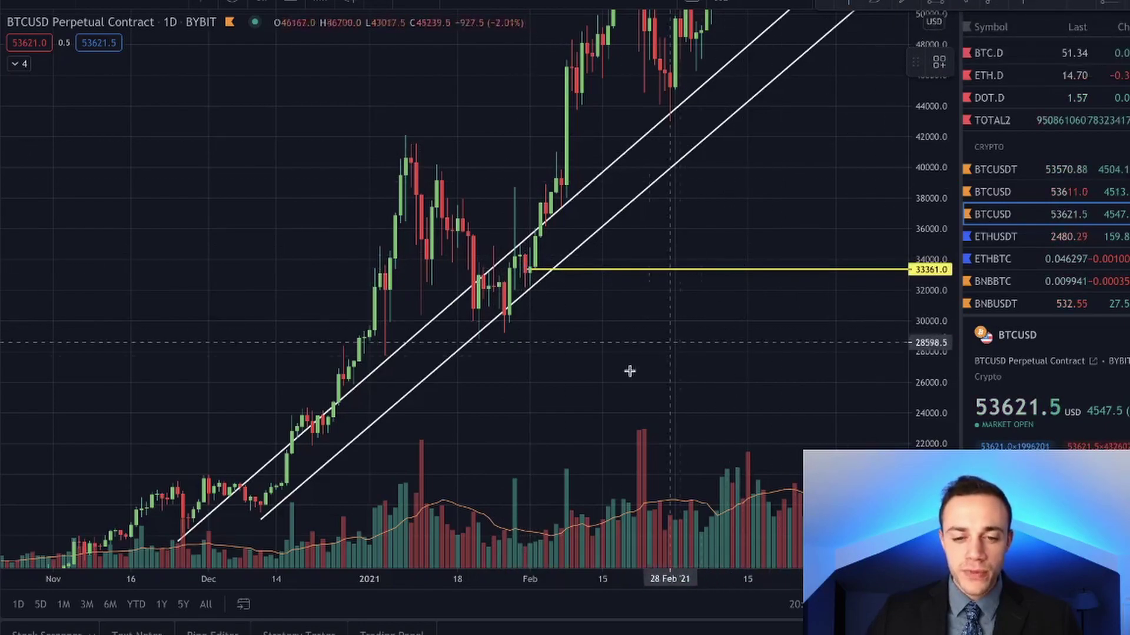
left_click(463, 345)
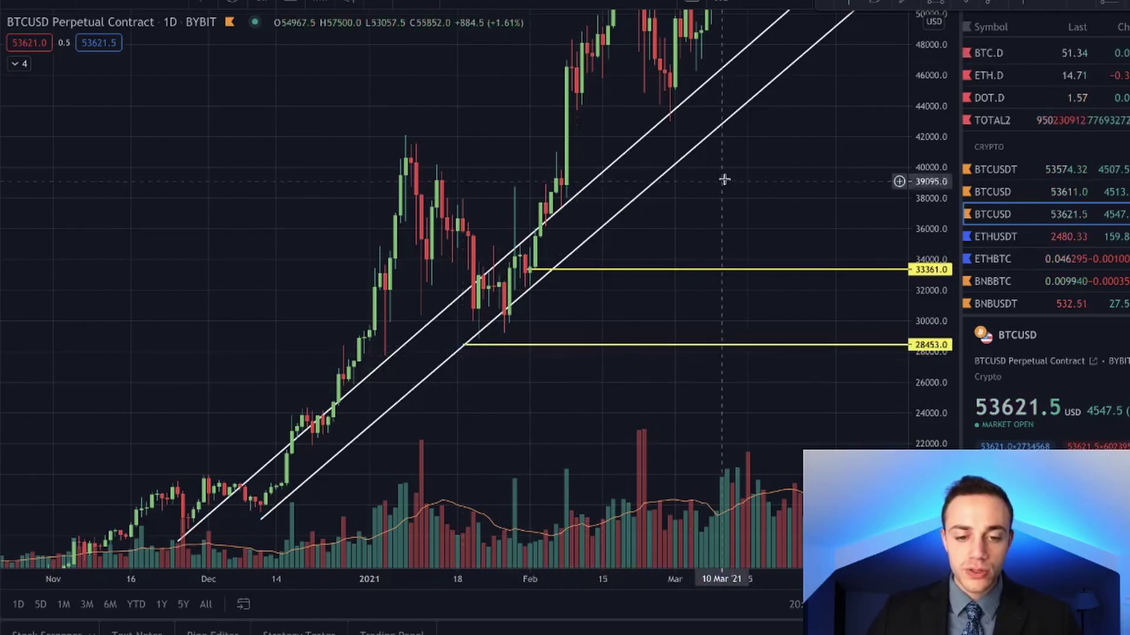
- Place a horizontal ray at about 40,700 from 15 January 2021 and remove all the yellow horizontal rays
left_click_drag(792, 171, 773, 265)
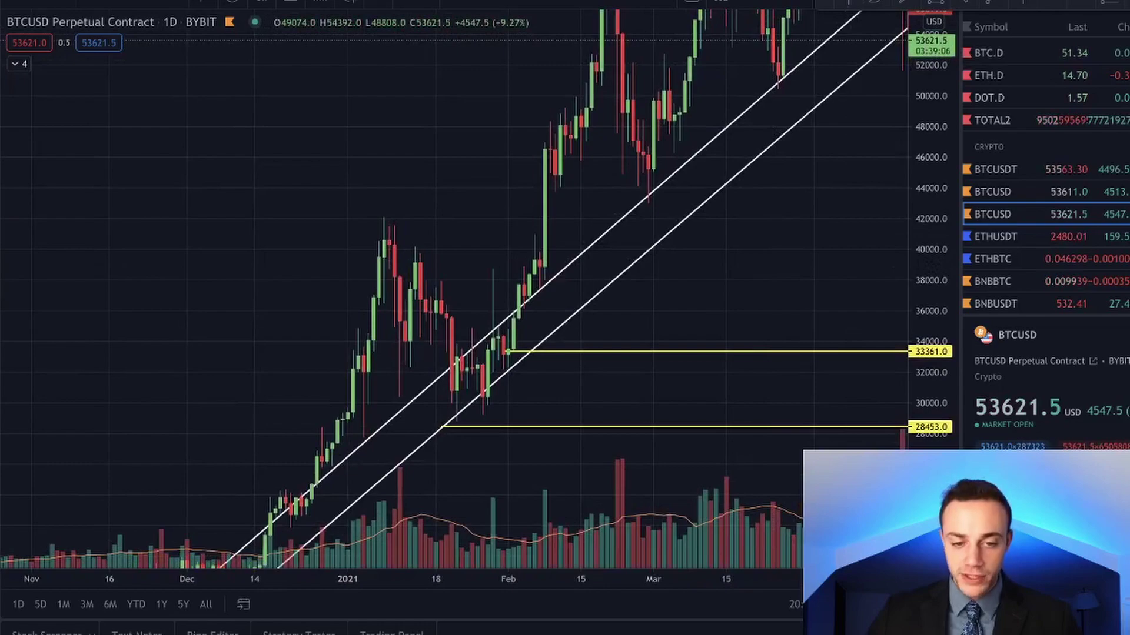
left_click(1039, 4)
left_click(420, 238)
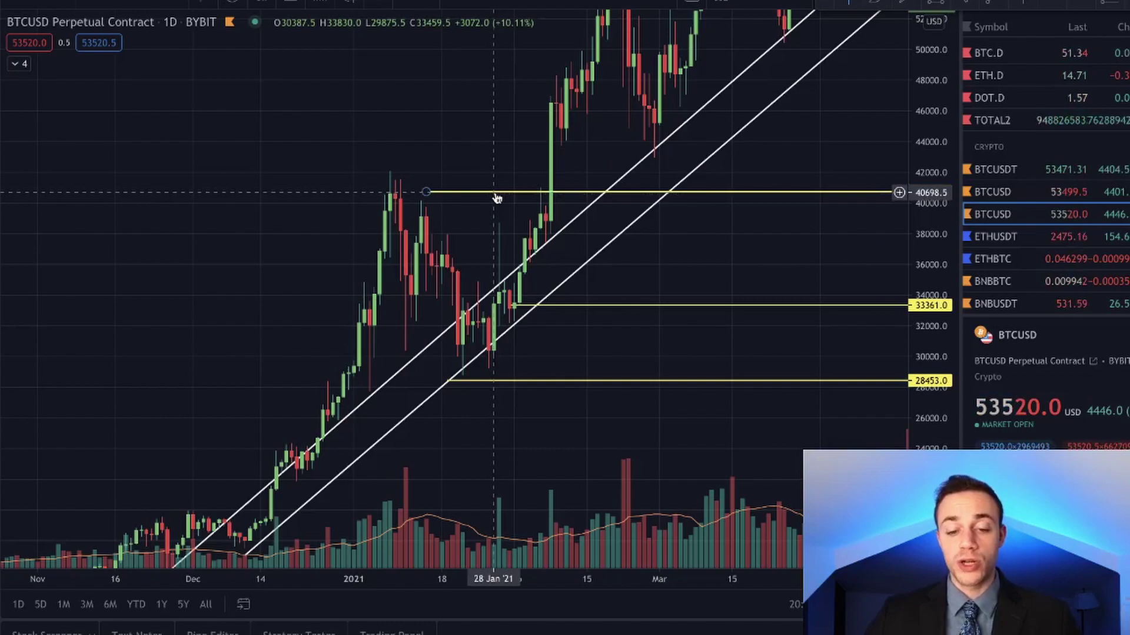
left_click(497, 199)
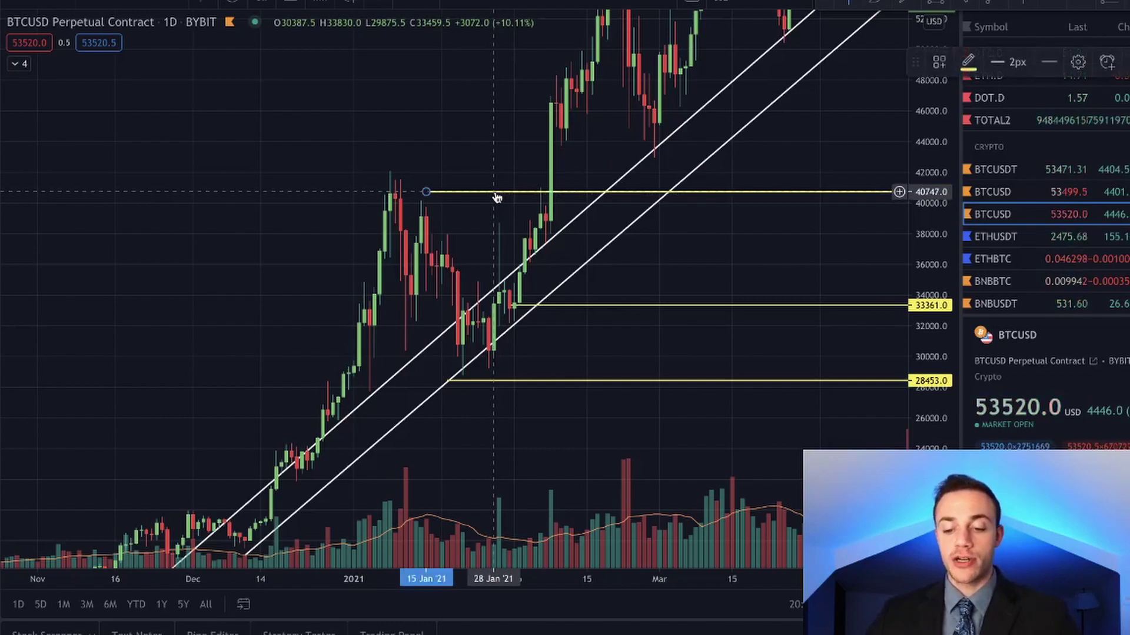
key("Delete")
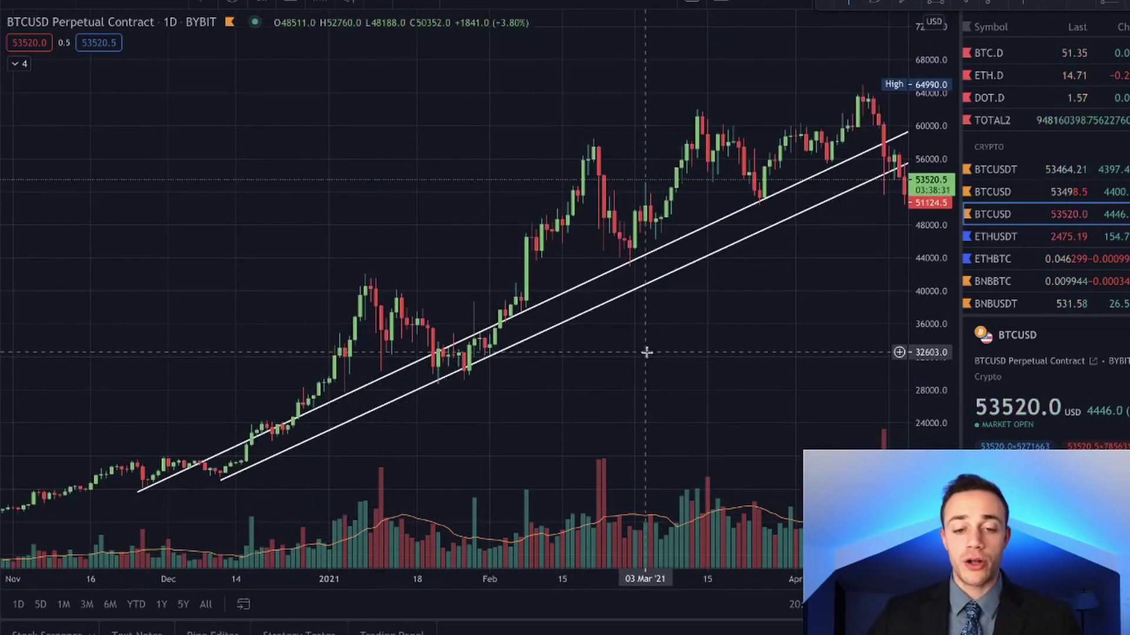
- Circle the late-February low touching the upper trend line with the brush
left_click_drag(740, 294, 640, 379)
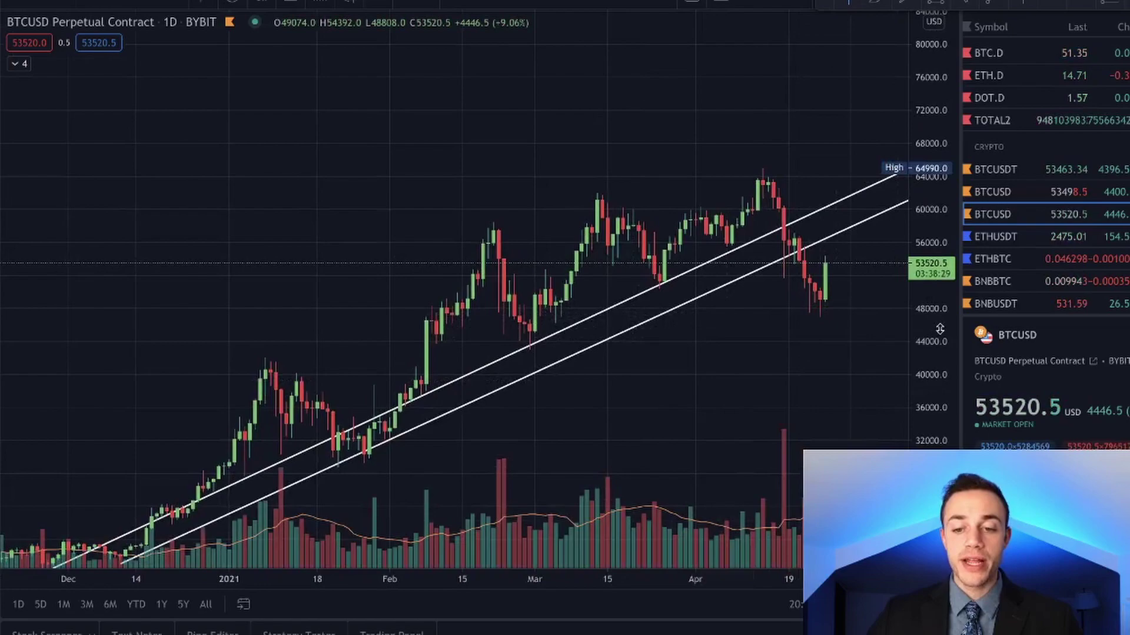
left_click_drag(933, 349, 924, 223)
left_click_drag(605, 463, 620, 373)
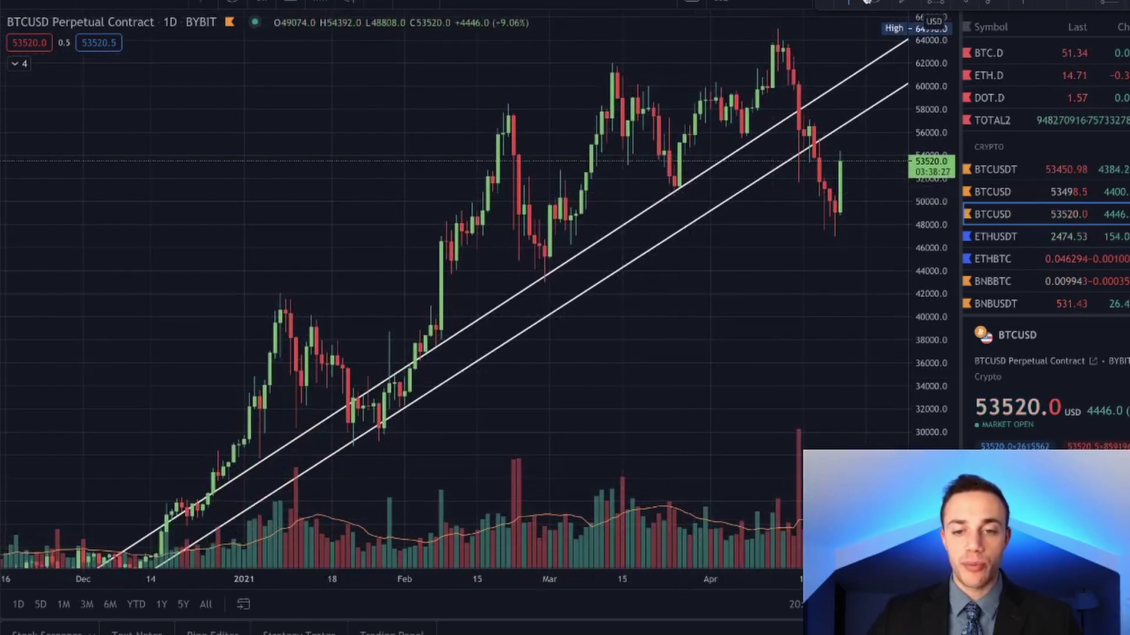
left_click(882, 3)
mouse_move(542, 259)
left_mouse_down()
mouse_move(550, 295)
mouse_move(540, 262)
left_mouse_up()
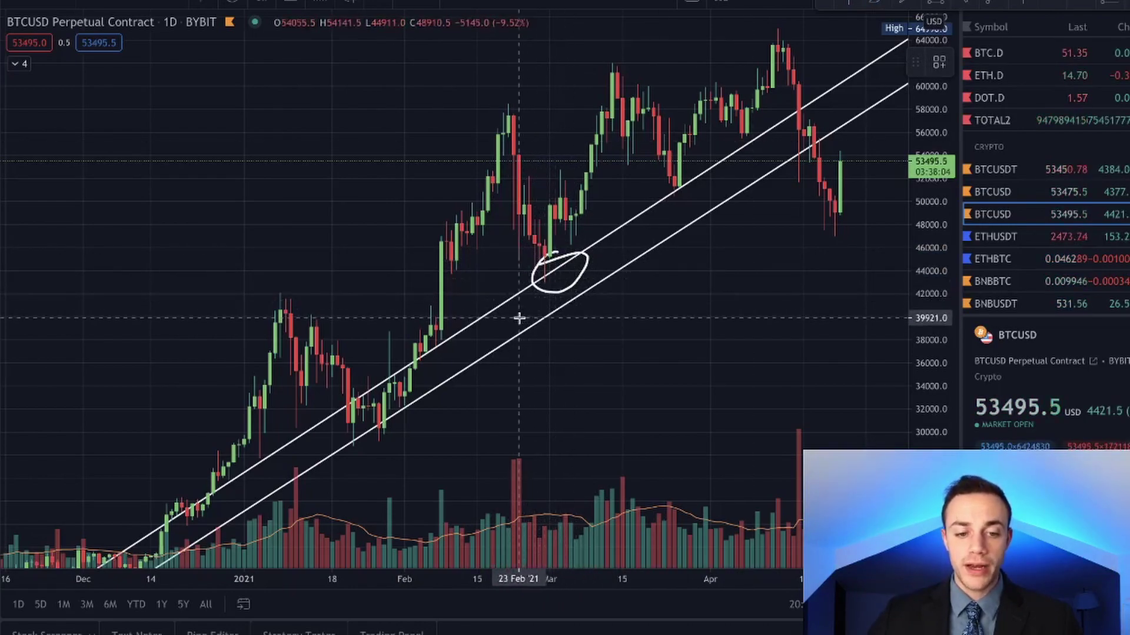
- Place a horizontal ray at about 41,300 from 6 January 2021, and remove both the ray and the brushed circle
left_click(268, 303)
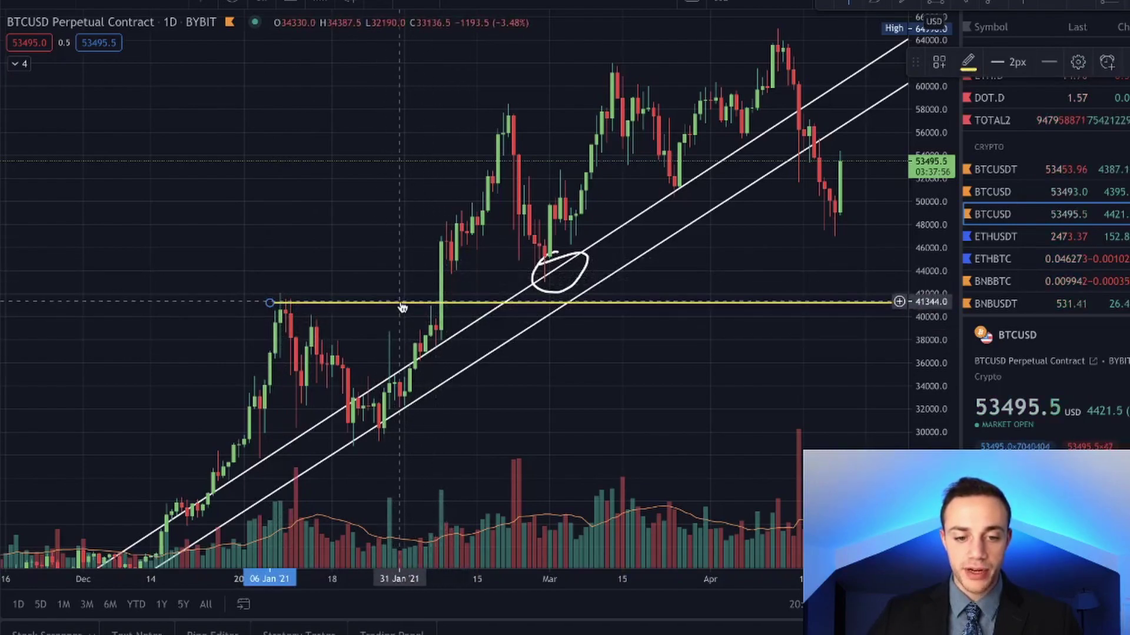
key("Delete")
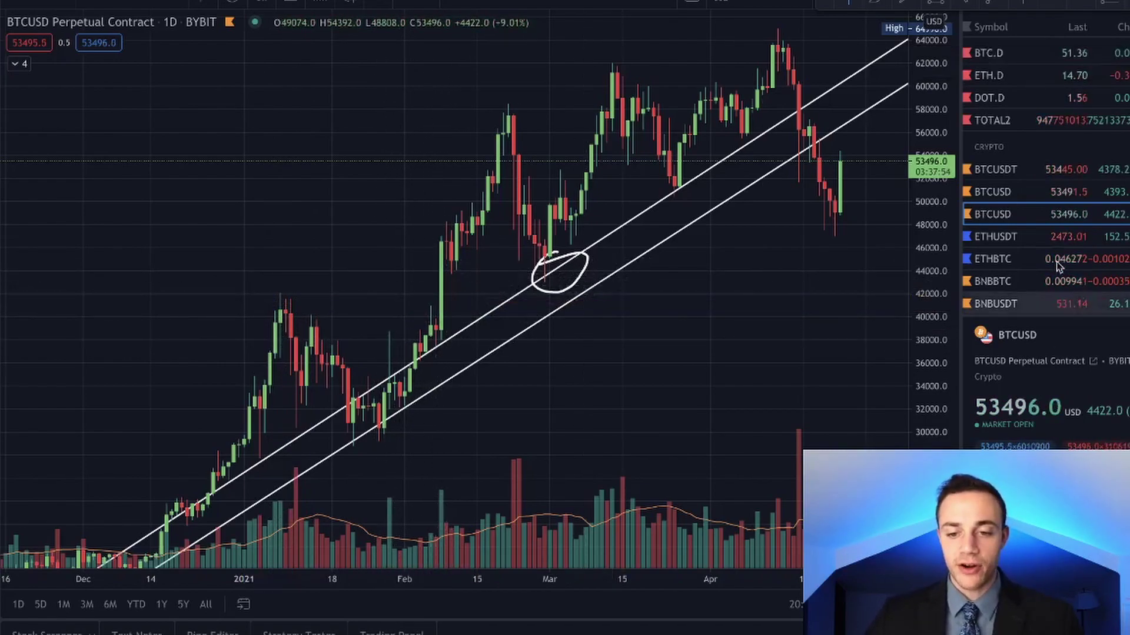
mouse_move(927, 301)
left_mouse_down()
mouse_move(767, 184)
mouse_move(691, 245)
left_mouse_up()
left_click(518, 298)
key("Delete")
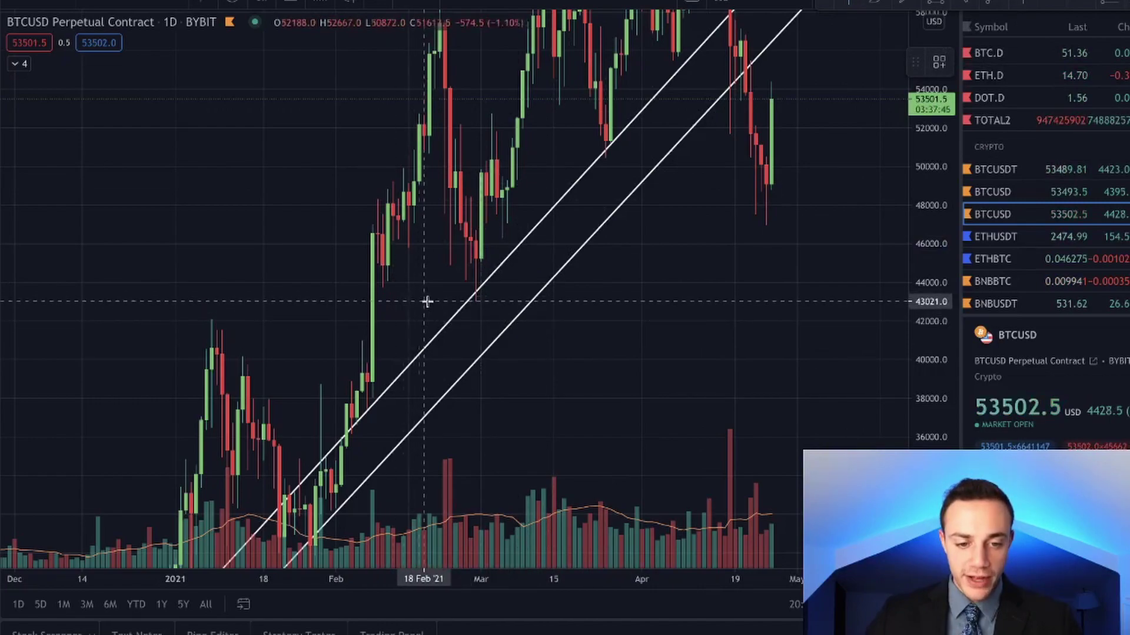
- Draw a green zone from about 43,021 at the late-February low down to the January high near 42,000, and delete it
mouse_move(434, 303)
left_mouse_down()
mouse_move(209, 330)
mouse_move(175, 320)
left_mouse_up()
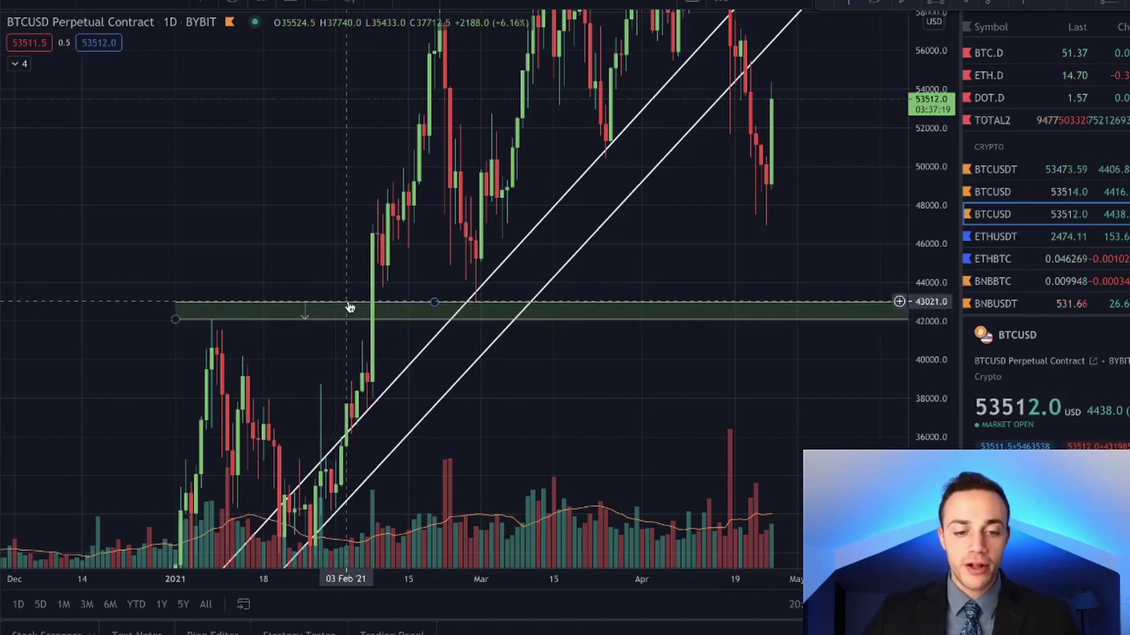
key("Delete")
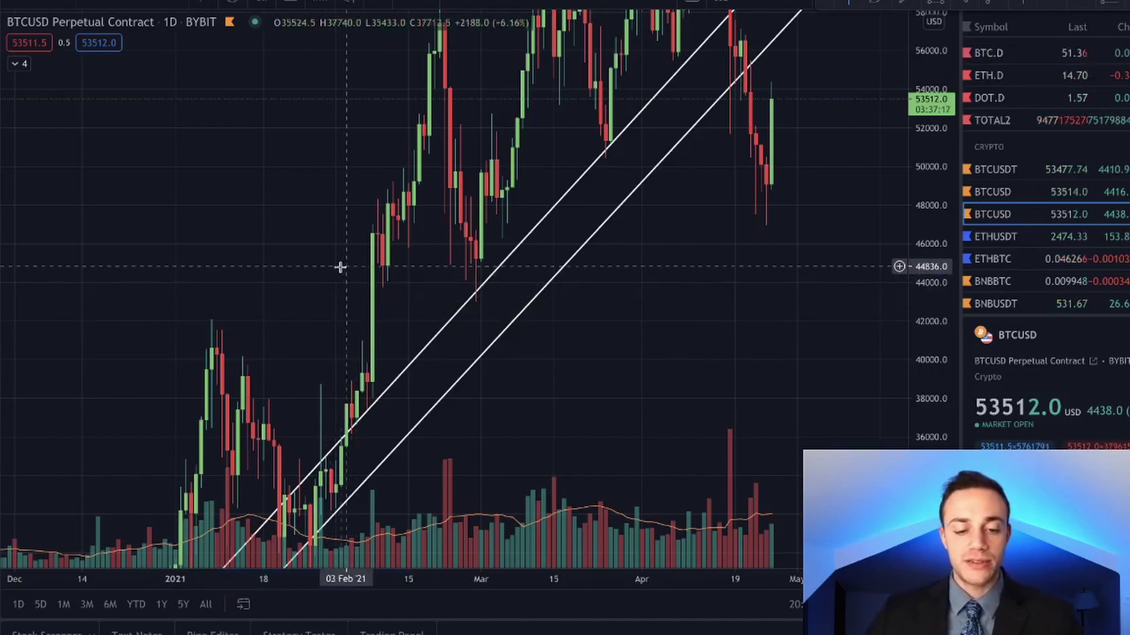
- Trace the mid-April drop through both trend lines and a projected rise from the latest candle with the brush, removing each mark
left_click_drag(346, 267, 300, 288)
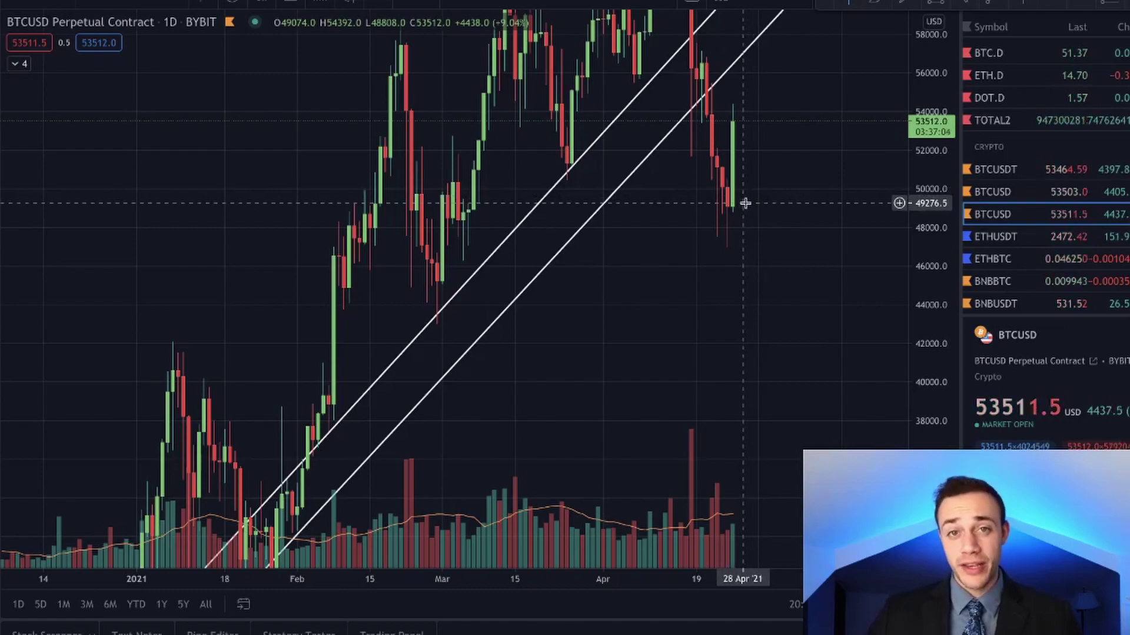
left_click_drag(743, 203, 791, 213)
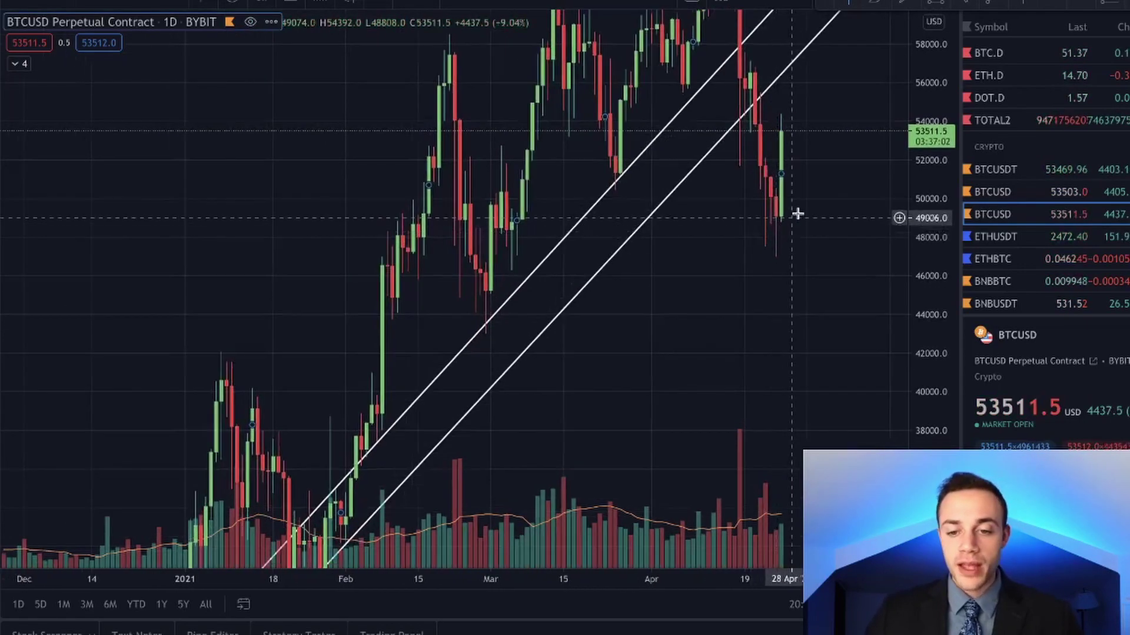
left_click_drag(932, 128, 901, 340)
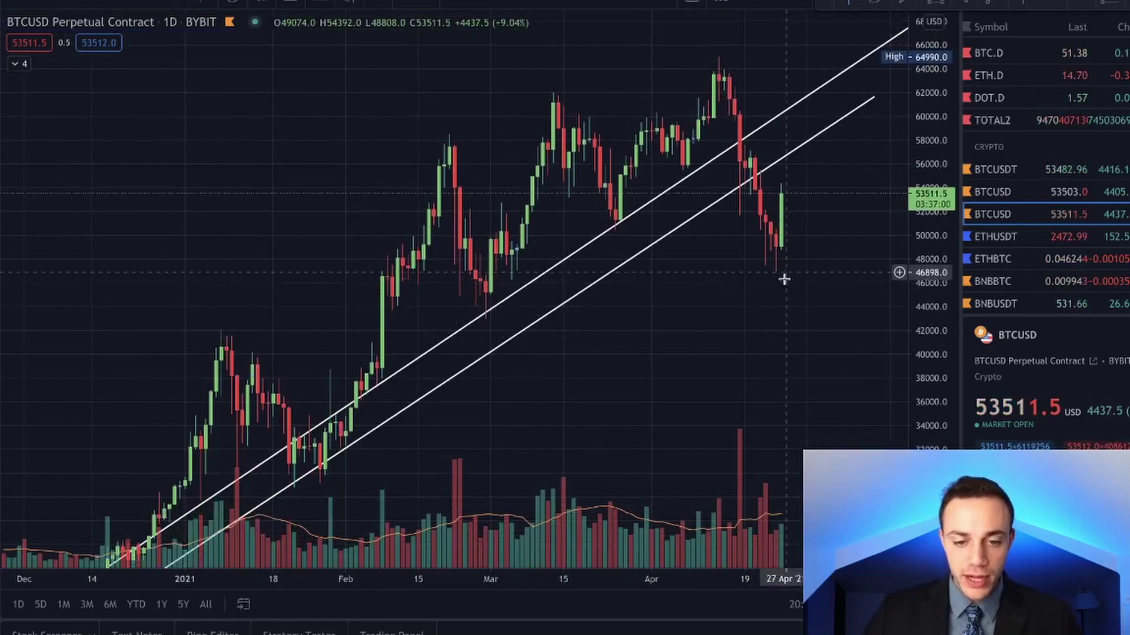
left_click_drag(784, 274, 704, 347)
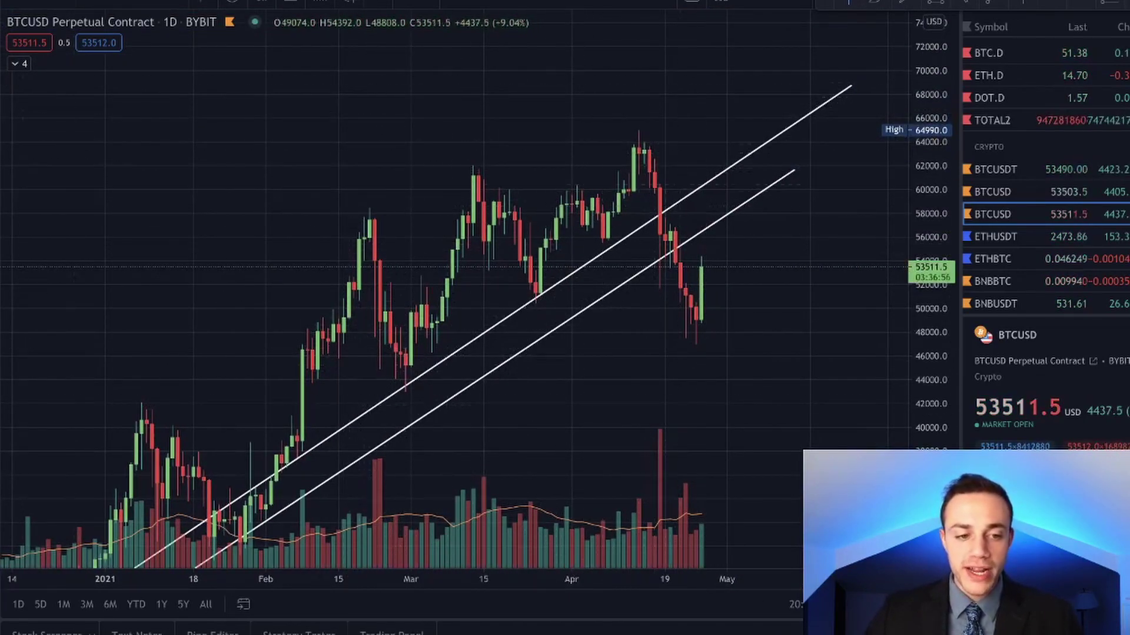
left_click(874, 1)
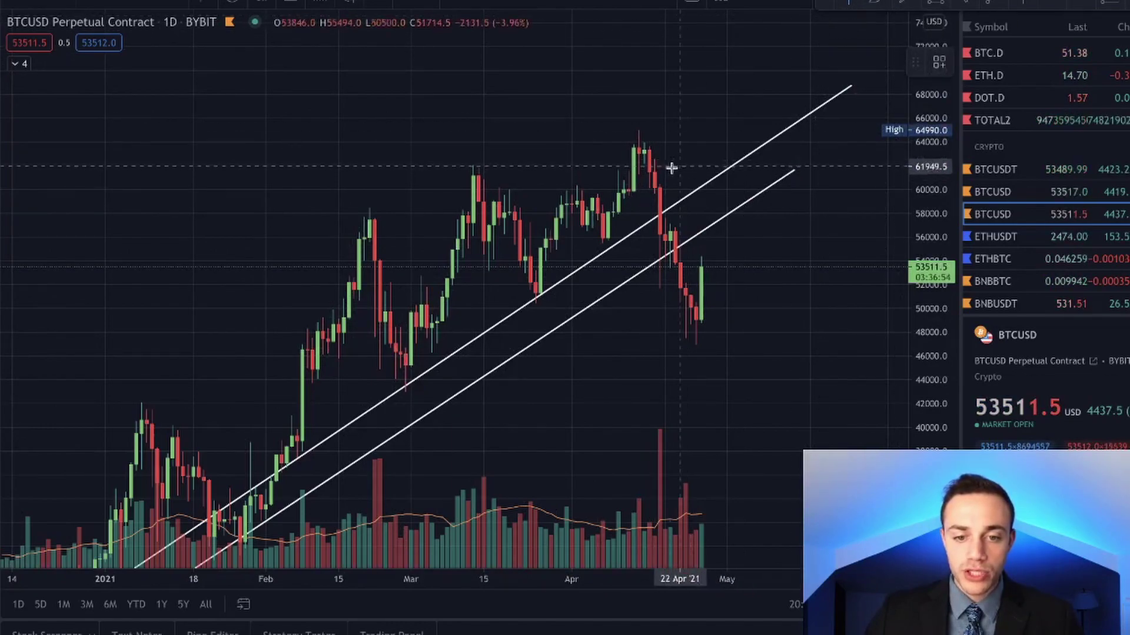
left_click_drag(648, 144, 665, 293)
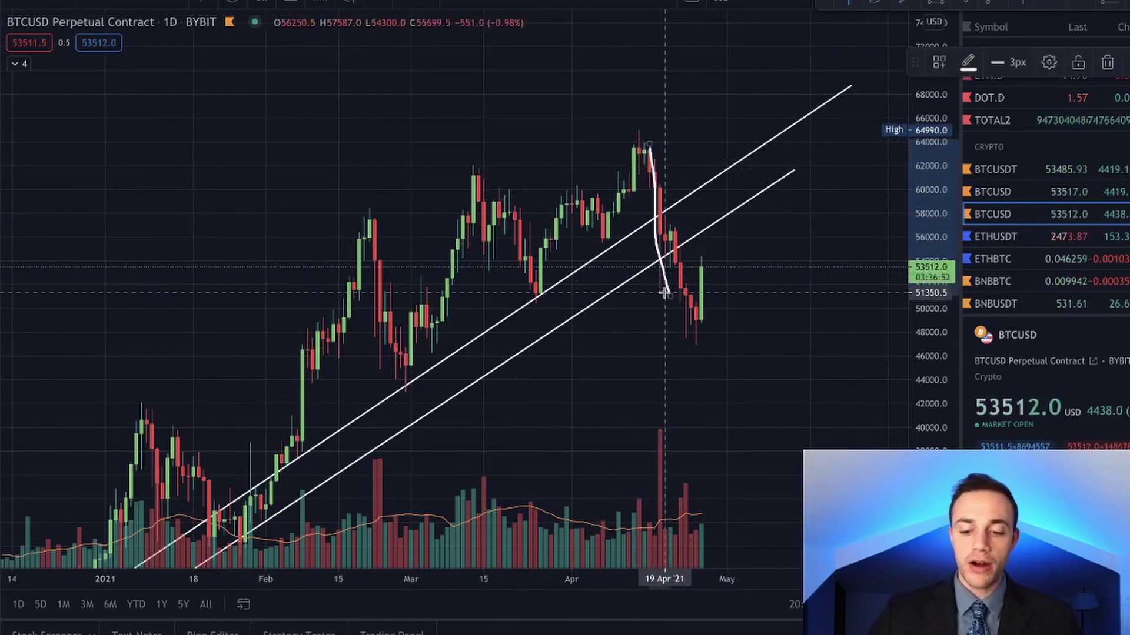
key("Delete")
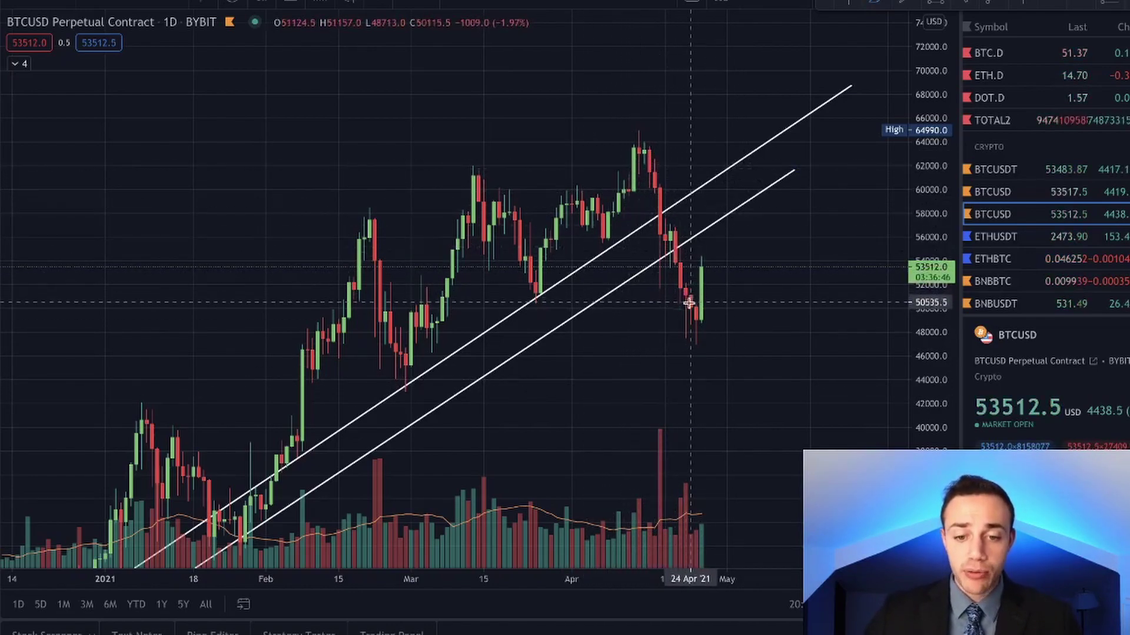
mouse_move(700, 271)
left_mouse_down()
mouse_move(699, 233)
mouse_move(742, 229)
mouse_move(780, 199)
mouse_move(828, 12)
left_mouse_up()
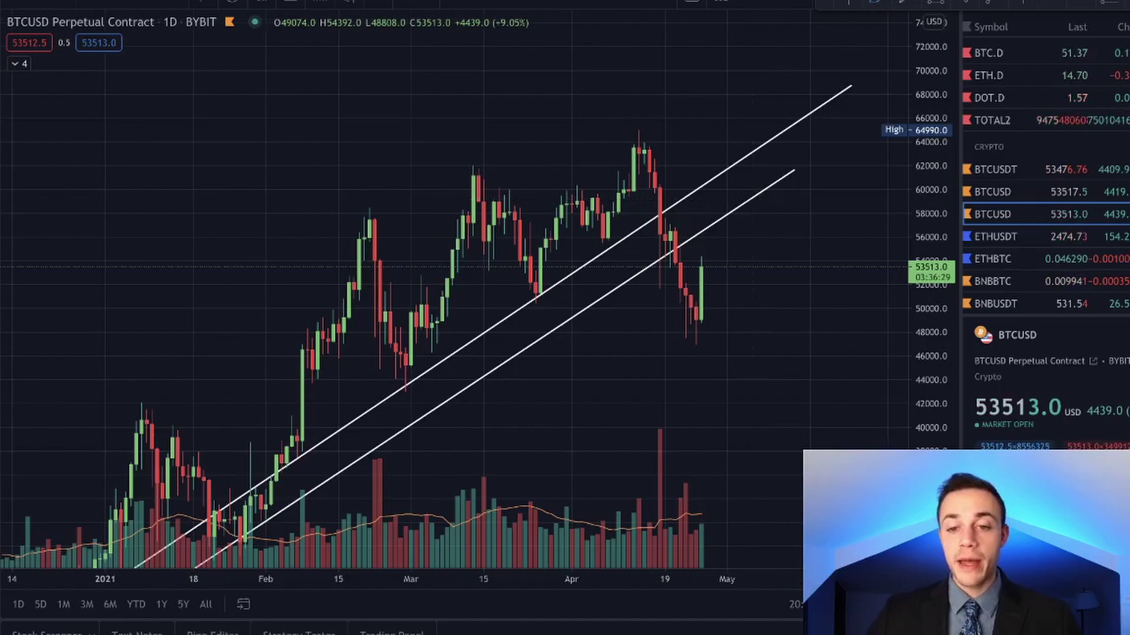
- Delete the lower trend line that starts on 11 December 2020
left_click_drag(863, 295, 718, 282)
left_click_drag(931, 146, 897, 275)
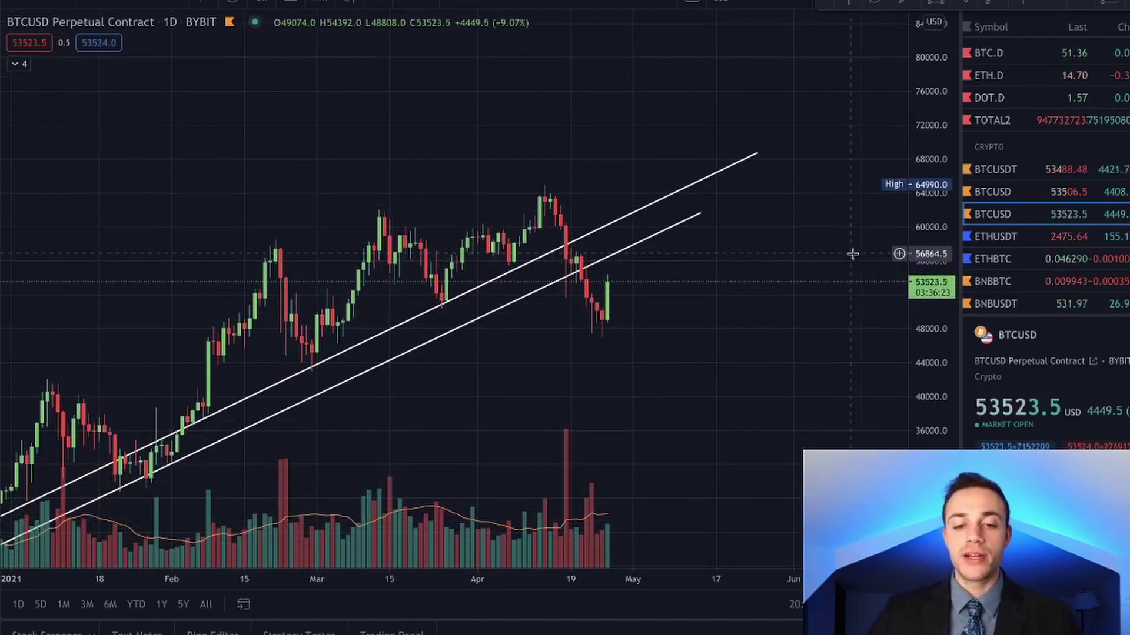
left_click_drag(705, 315, 667, 352)
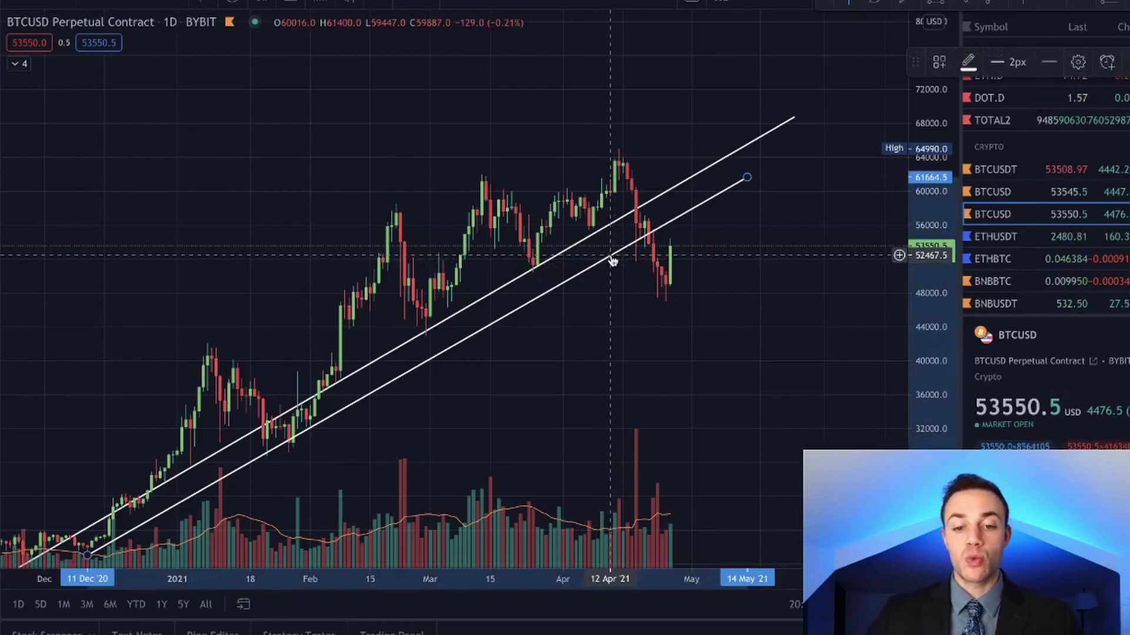
key("Delete")
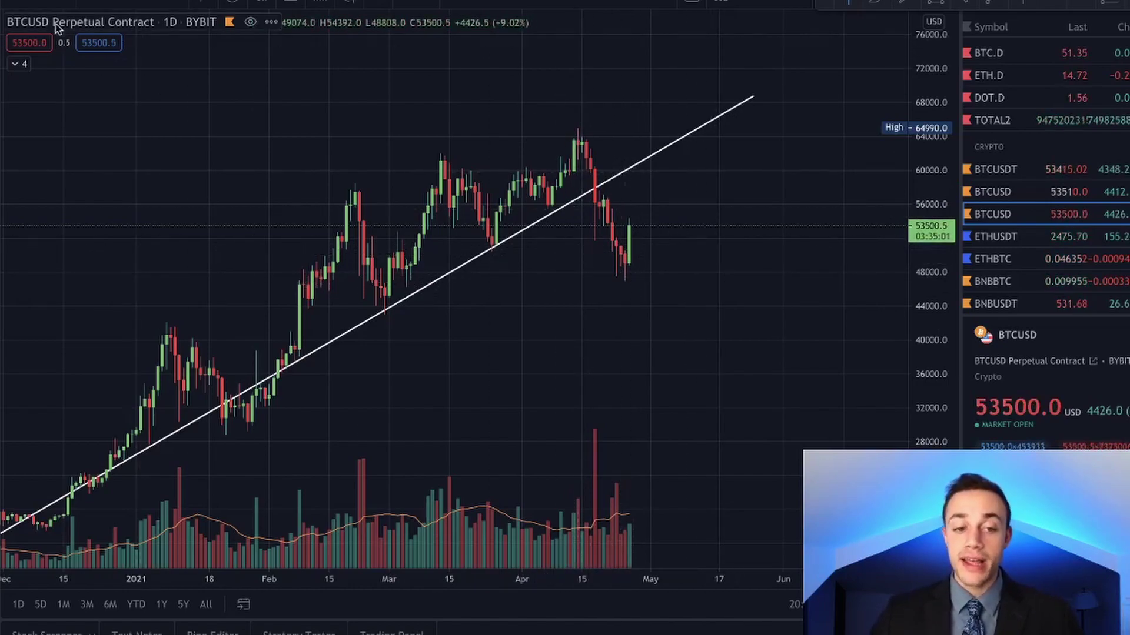
- Switch the BTCUSD chart to the 4-hour timeframe, delete the remaining trend line, and frame the April price action
left_click(93, 1)
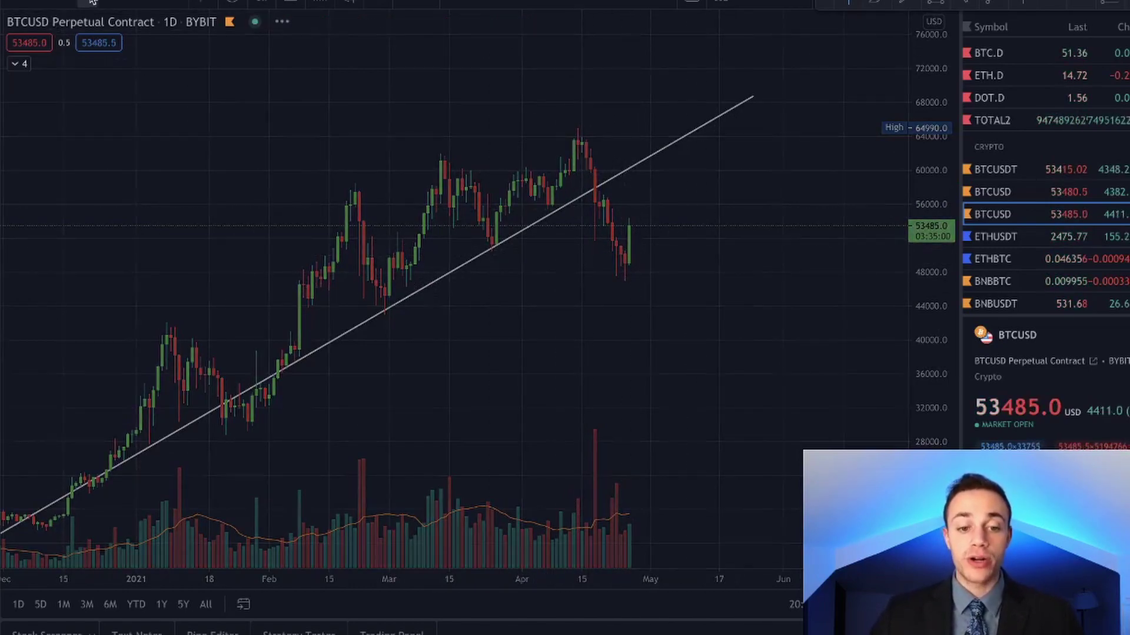
left_click_drag(265, 245, 522, 175)
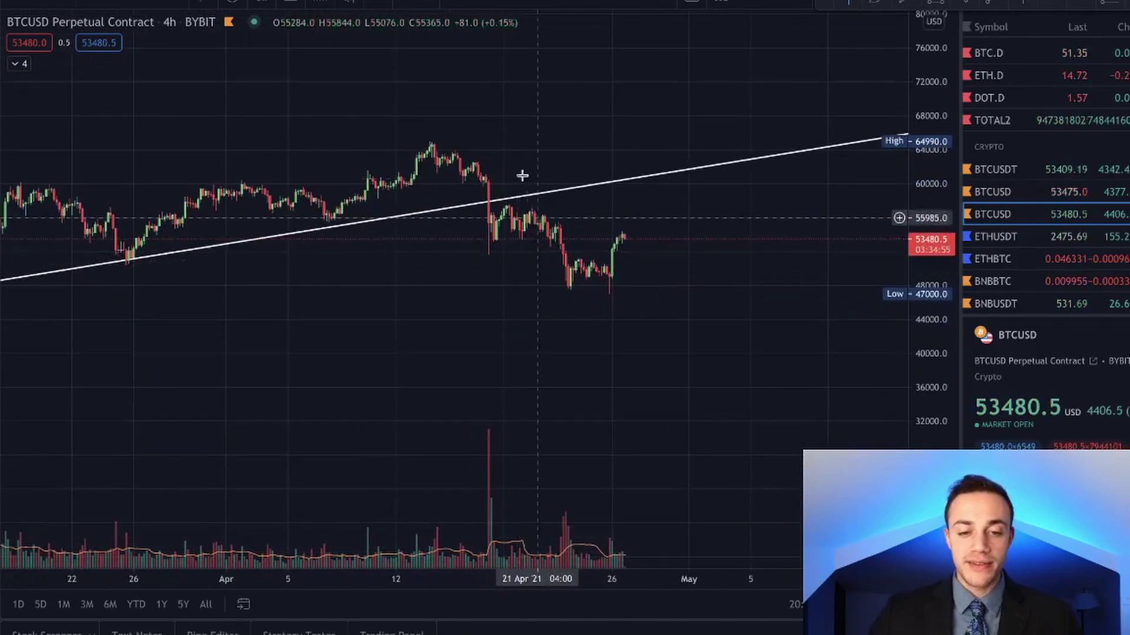
left_click_drag(212, 320, 161, 361)
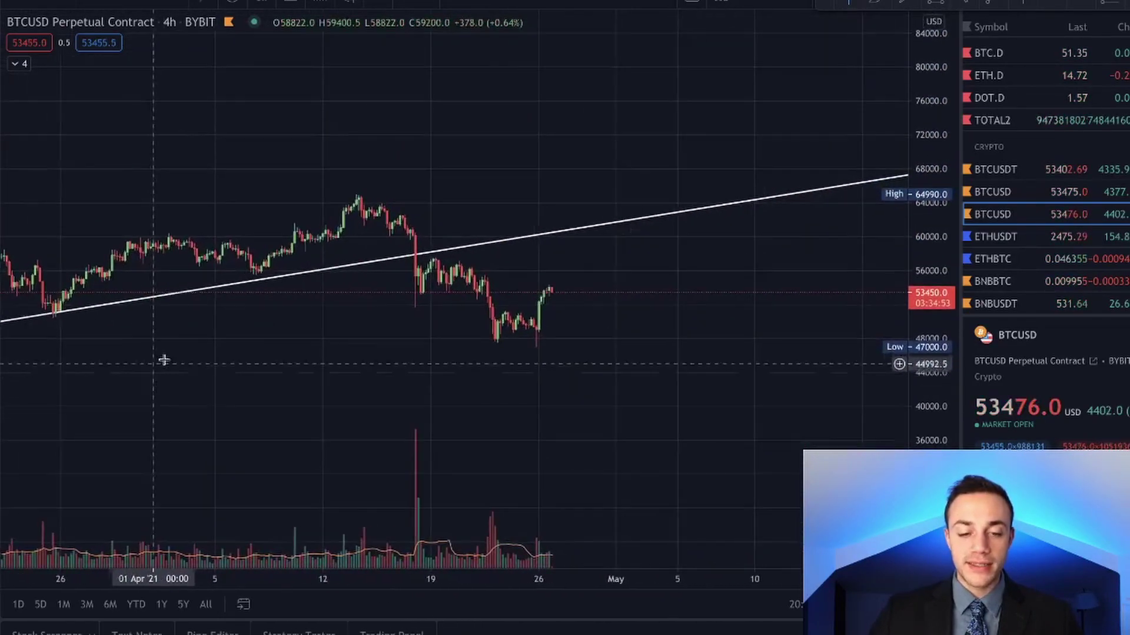
left_click(476, 246)
key("Delete")
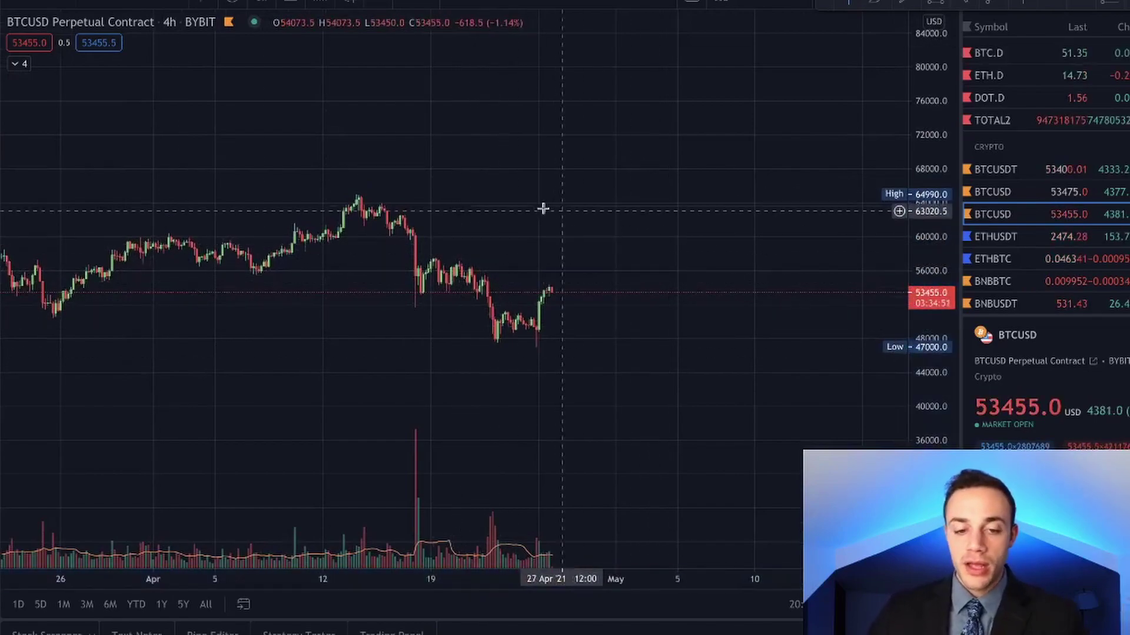
scroll(459, 297, "up", 1)
left_click_drag(944, 408, 944, 206)
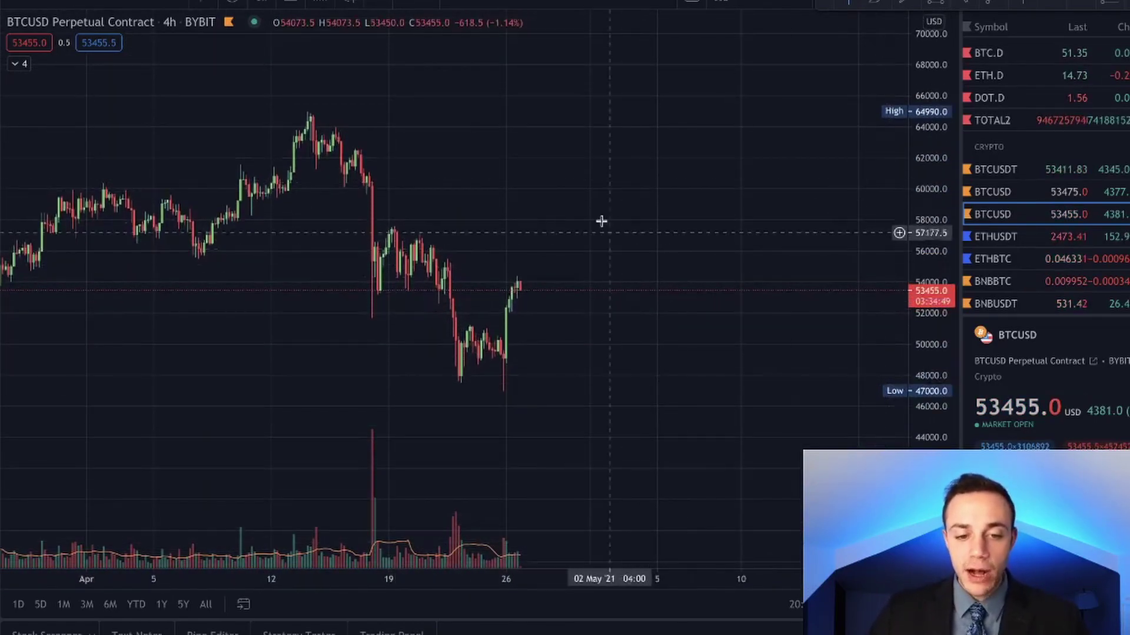
- Circle the 18 April low, the 23 April low, the 19–20 April highs and the latest candles with the brush
left_click_drag(600, 210, 529, 256)
left_click(877, 2)
mouse_move(299, 349)
left_mouse_down()
mouse_move(287, 350)
mouse_move(293, 332)
left_mouse_up()
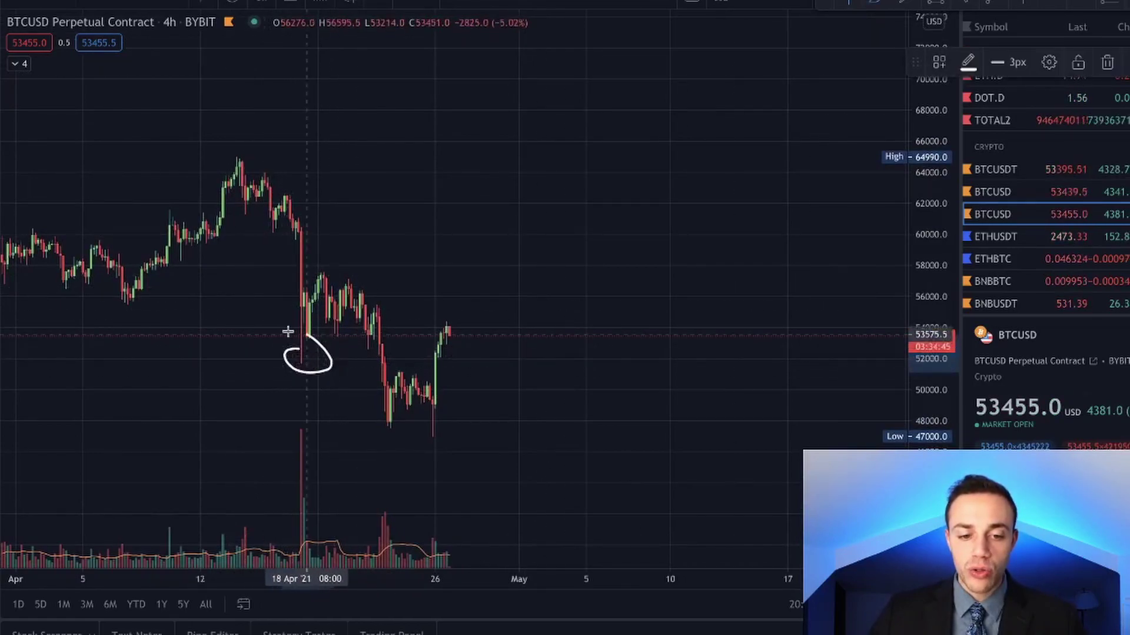
left_click_drag(371, 393, 393, 416)
mouse_move(332, 244)
left_mouse_down()
mouse_move(321, 277)
mouse_move(349, 268)
left_mouse_up()
left_click_drag(446, 315, 436, 308)
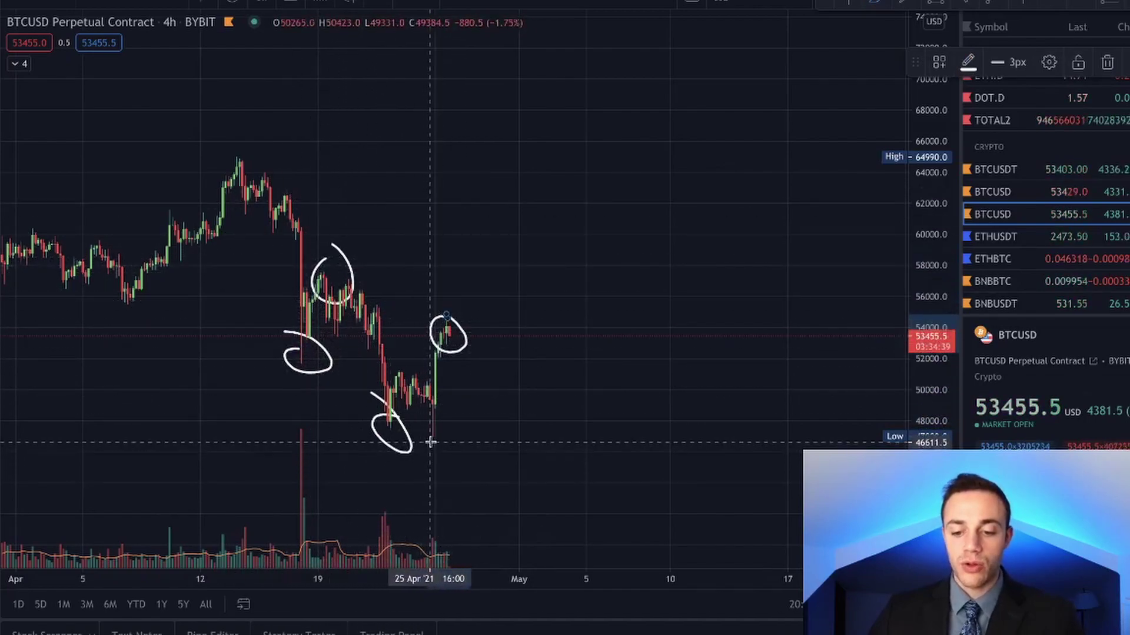
- Remove all the brush circles around the April swing highs and lows
key("Delete")
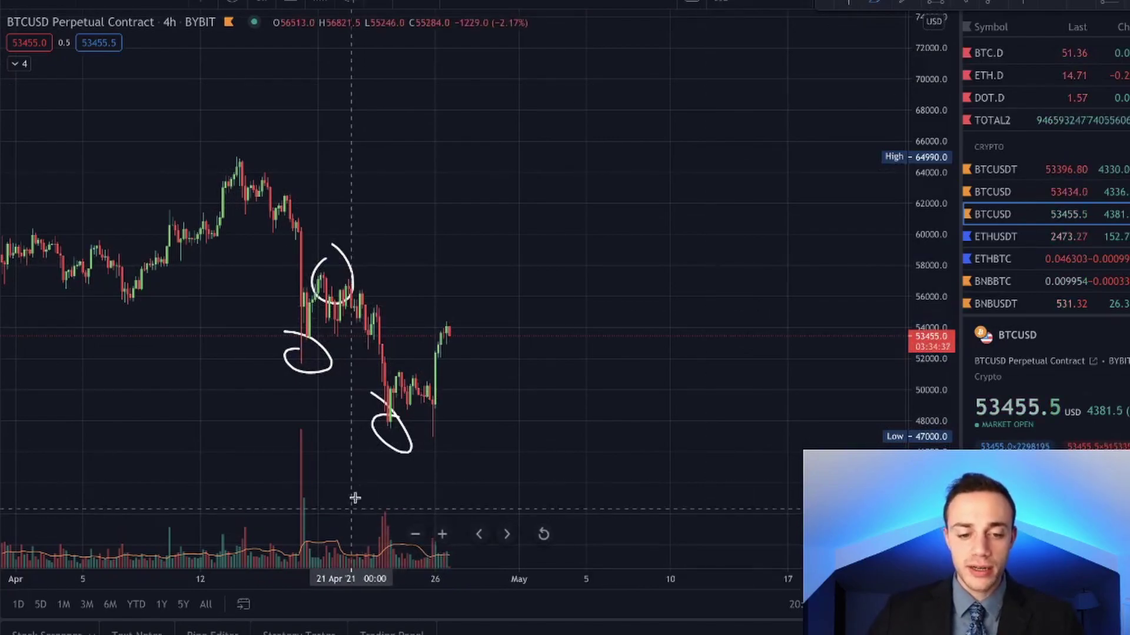
left_click(404, 424)
key("ctrl+z")
key("ctrl+z")
key("ctrl+z")
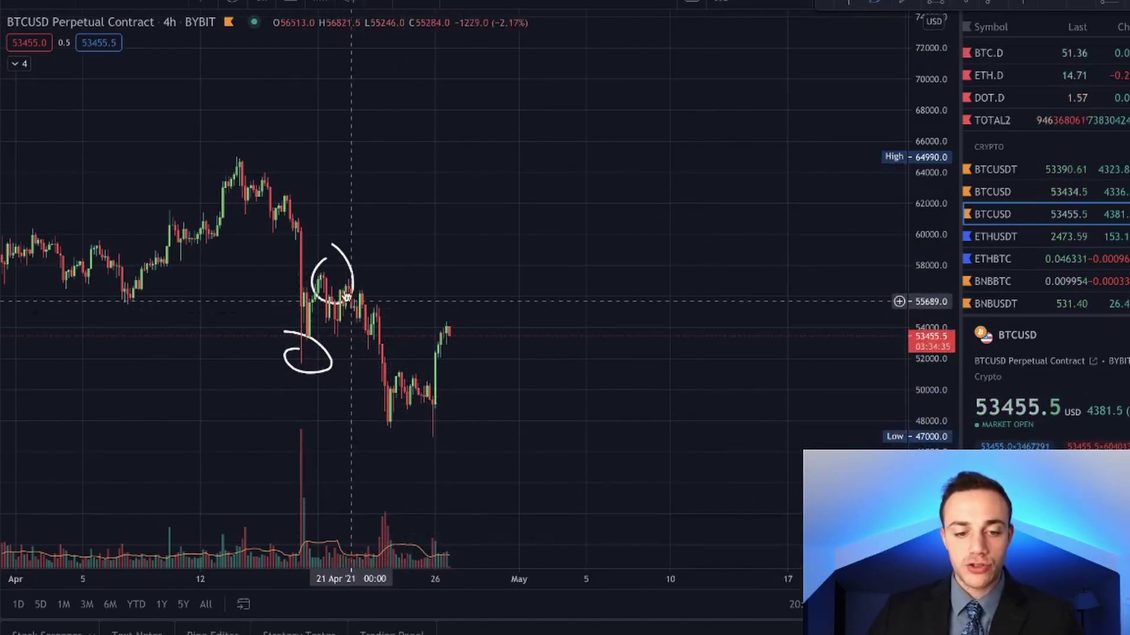
- Draw a falling trend line from the mid-April high at 64,990 through the lower highs to the latest candle's high, extending into early May
left_click(988, 1)
left_click(236, 156)
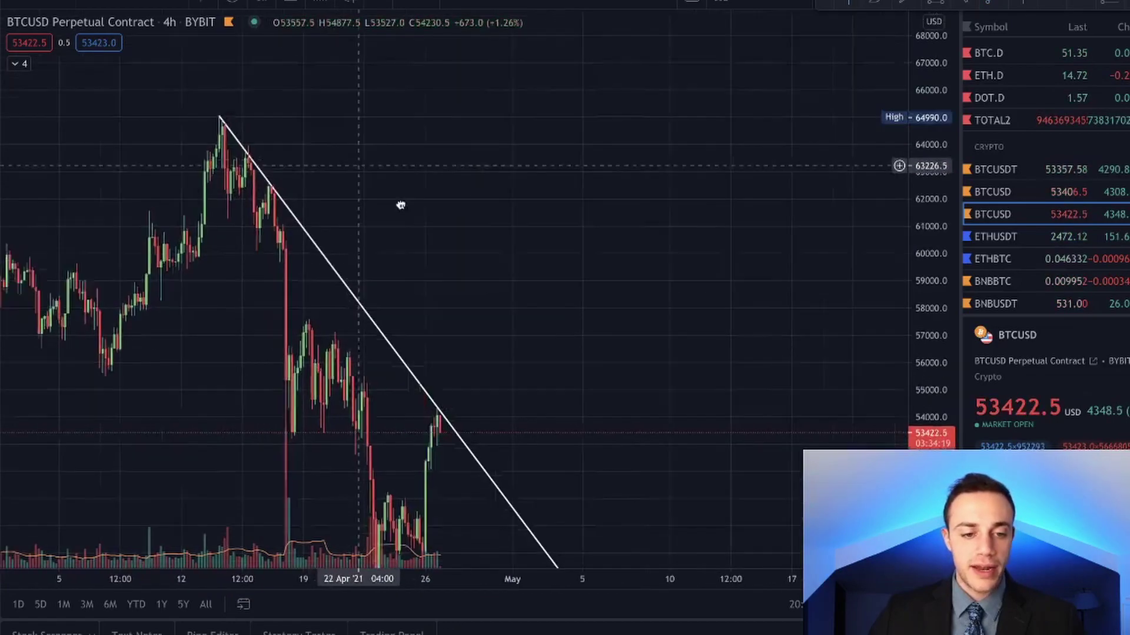
left_click_drag(400, 205, 454, 231)
scroll(493, 225, "up", 4)
left_click_drag(232, 228, 429, 231)
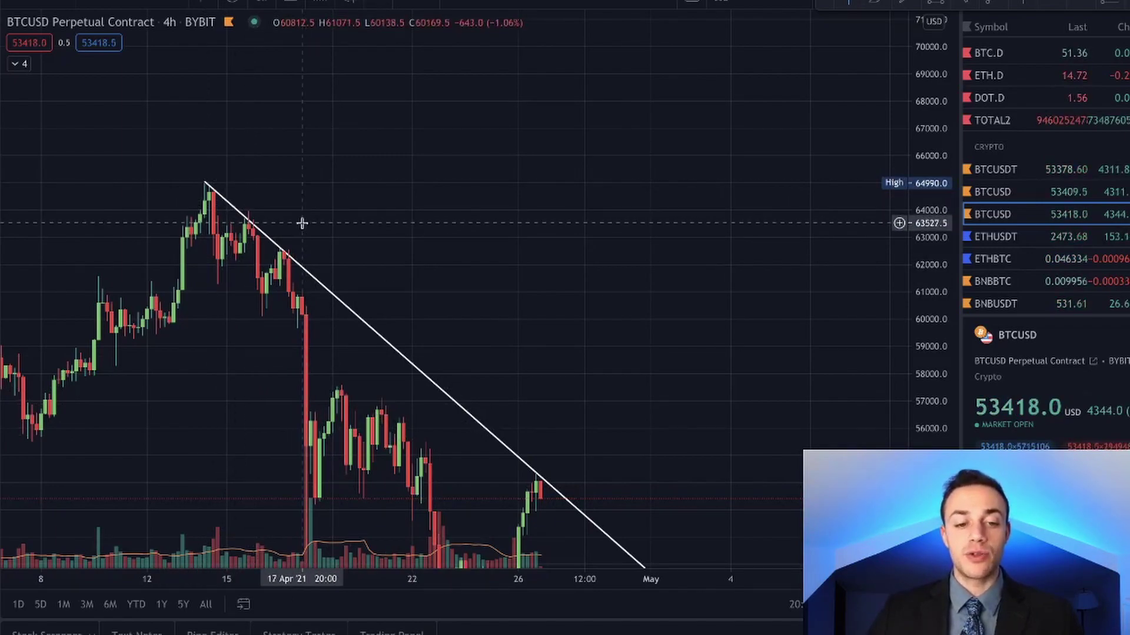
left_click_drag(503, 321, 483, 207)
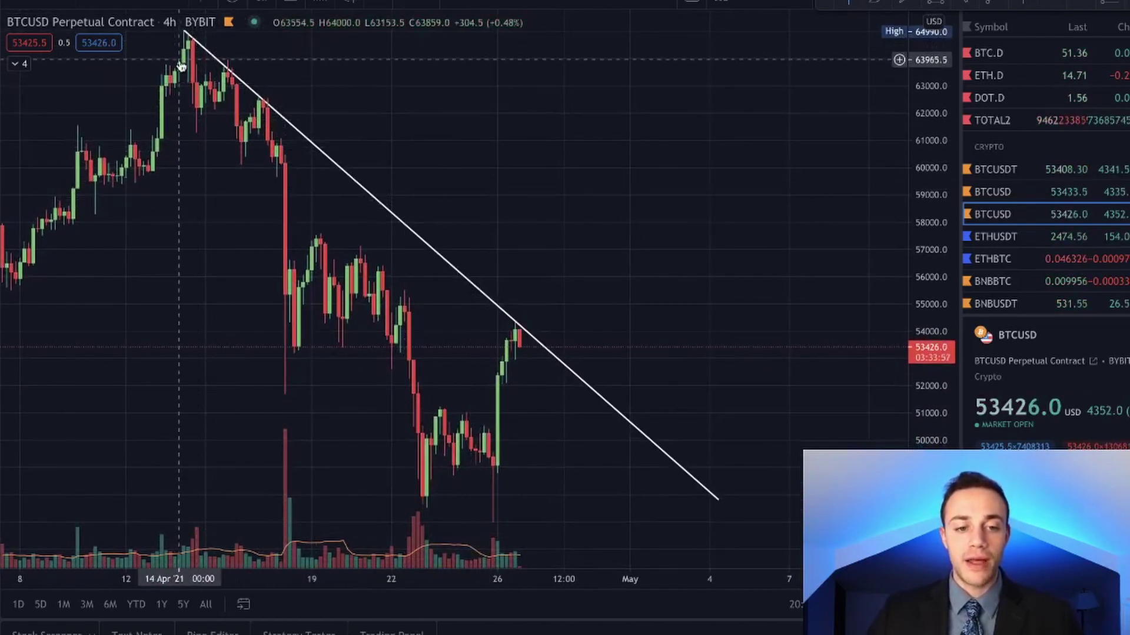
left_click_drag(551, 238, 555, 168)
left_click_drag(514, 133, 518, 198)
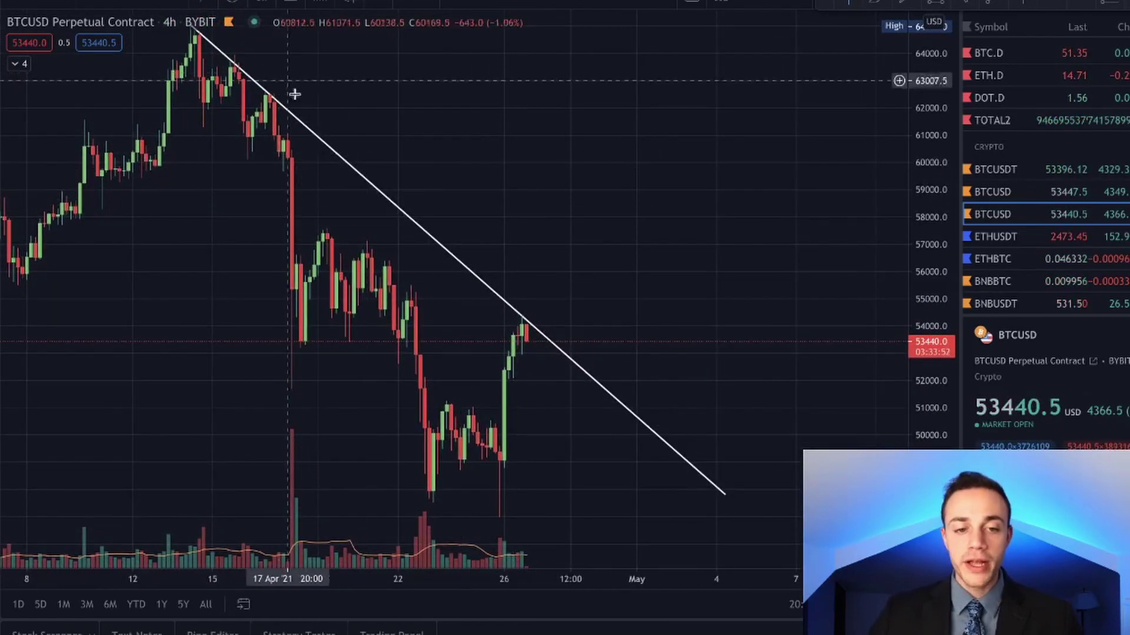
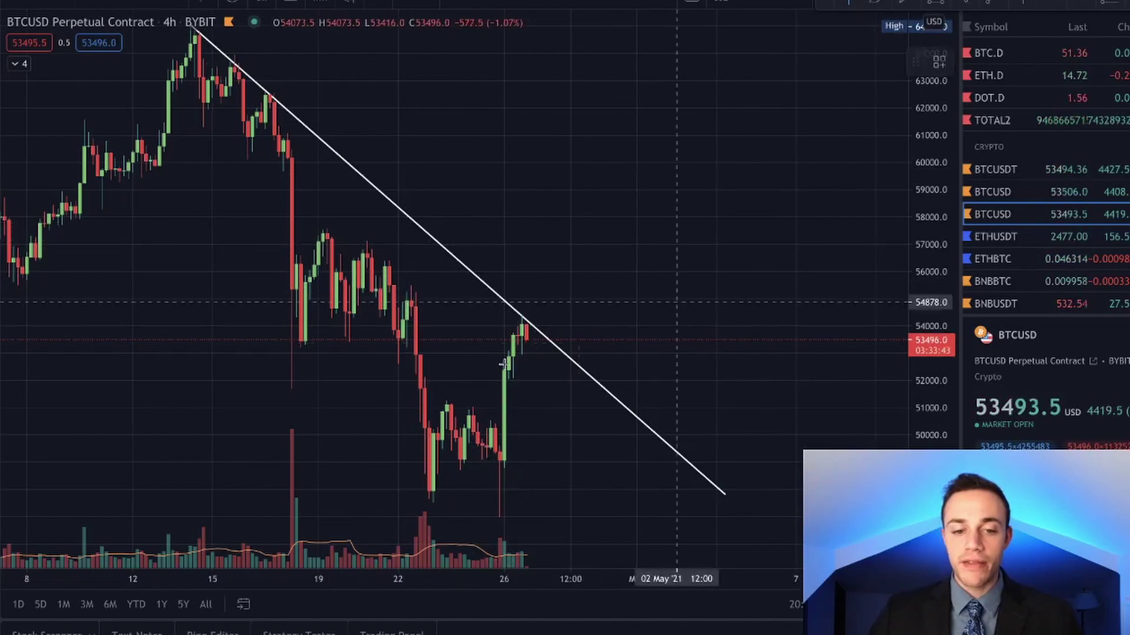
- Draw a green zone from about 55,891 down to 54,412.5 starting at 17 April, and delete it
left_click(412, 306)
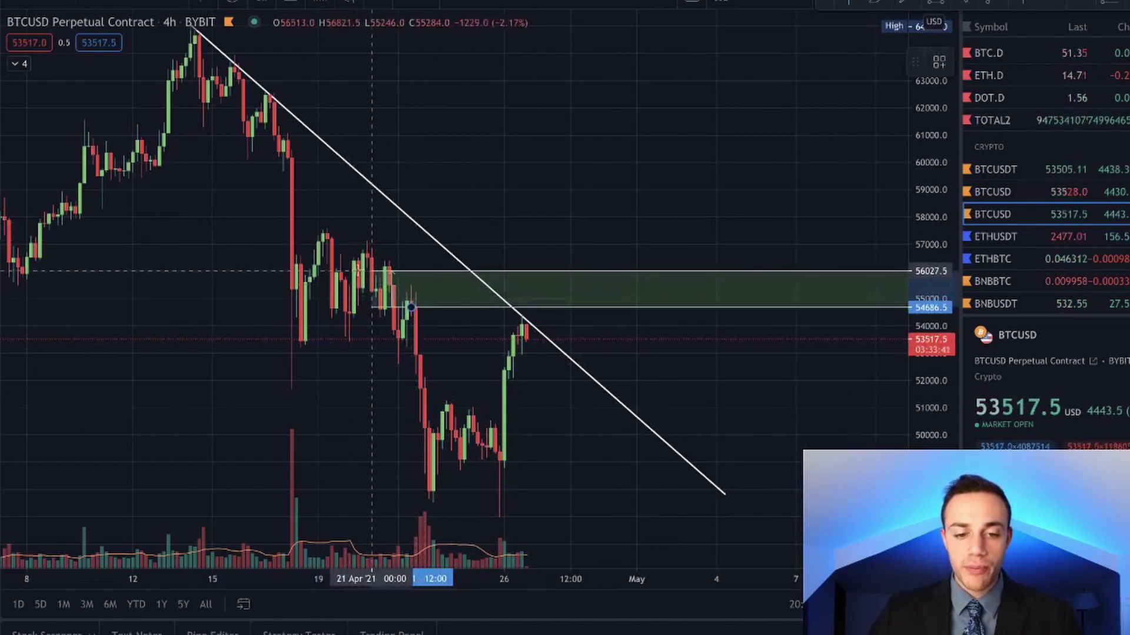
left_click(269, 275)
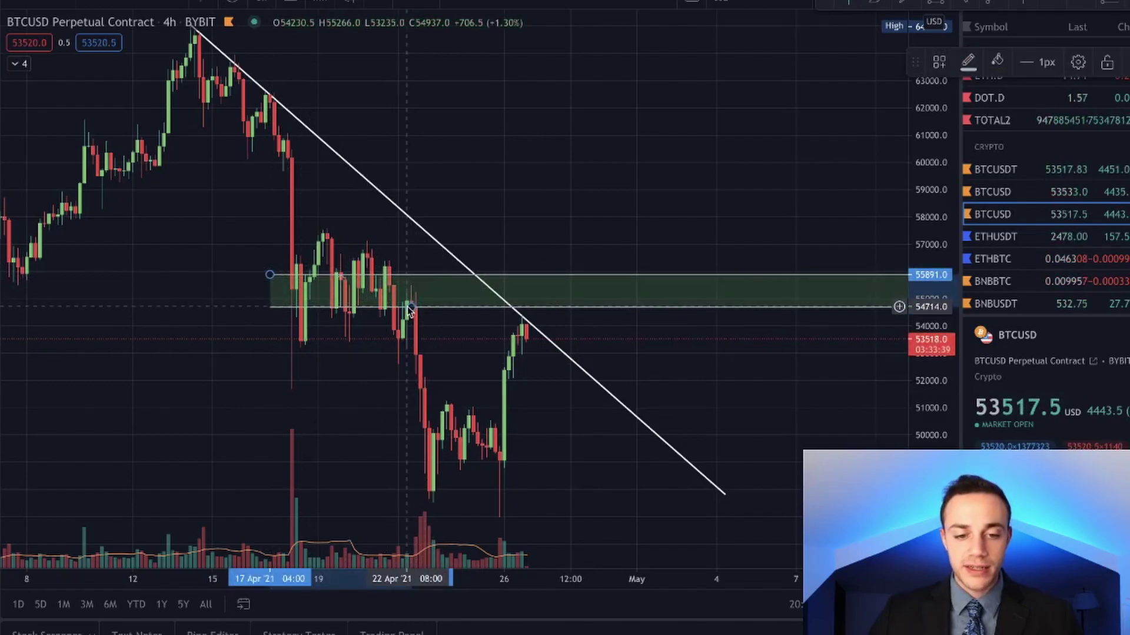
left_click_drag(412, 307, 407, 316)
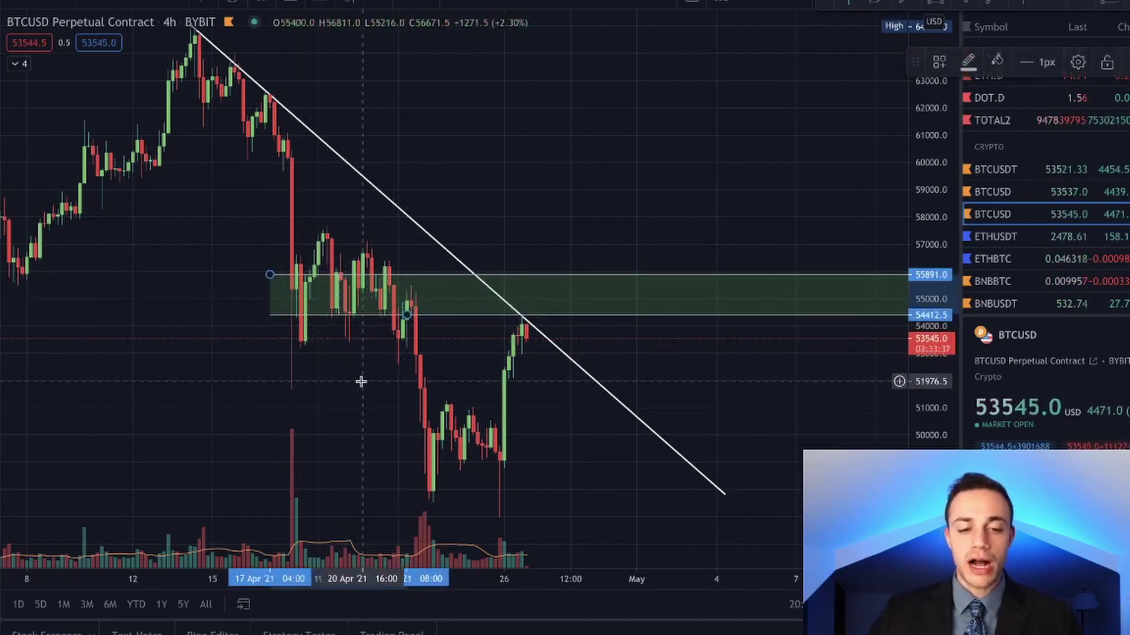
key("Delete")
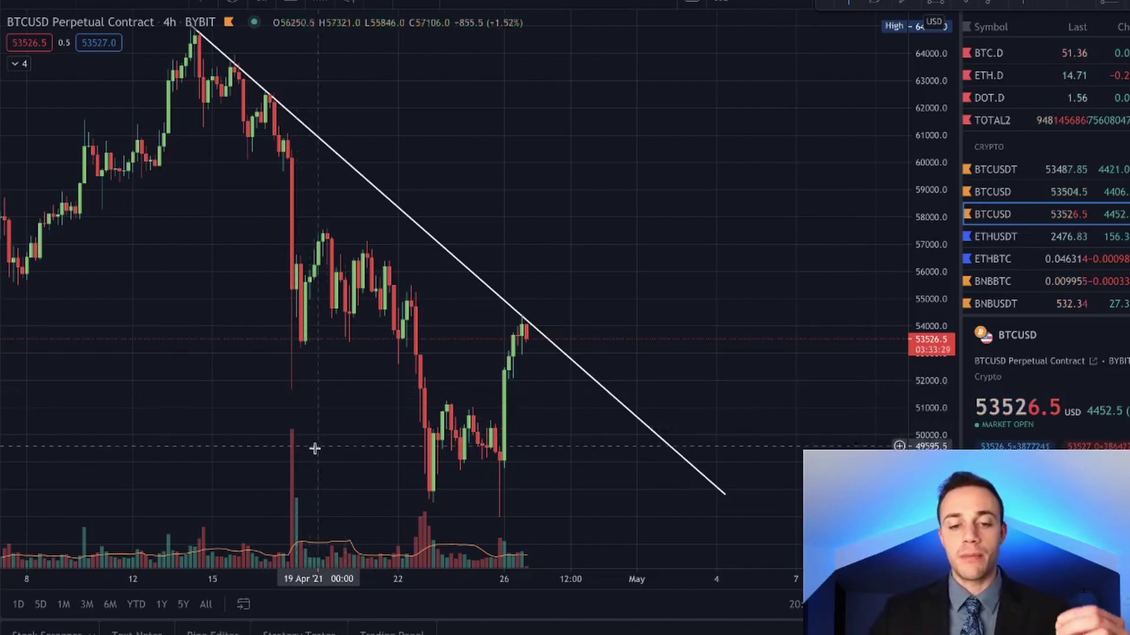
- Sketch a projected breakout above the falling trend line, a retest and a further rise with the brush, and undo it
scroll(659, 156, "up", 1)
scroll(845, 197, "up", 2)
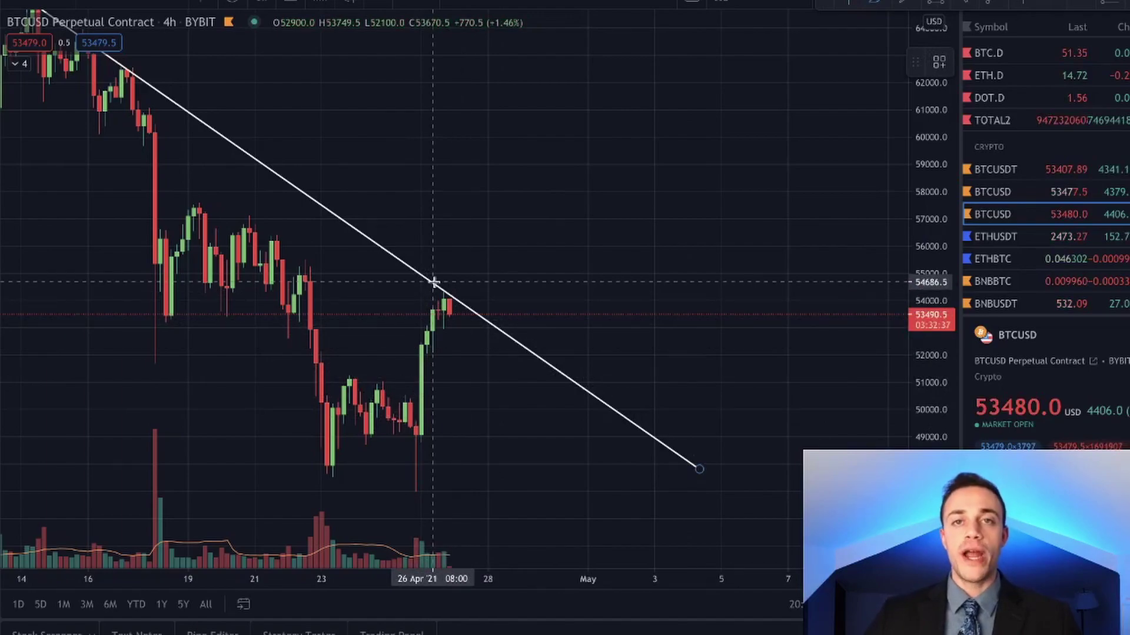
left_click_drag(447, 305, 486, 244)
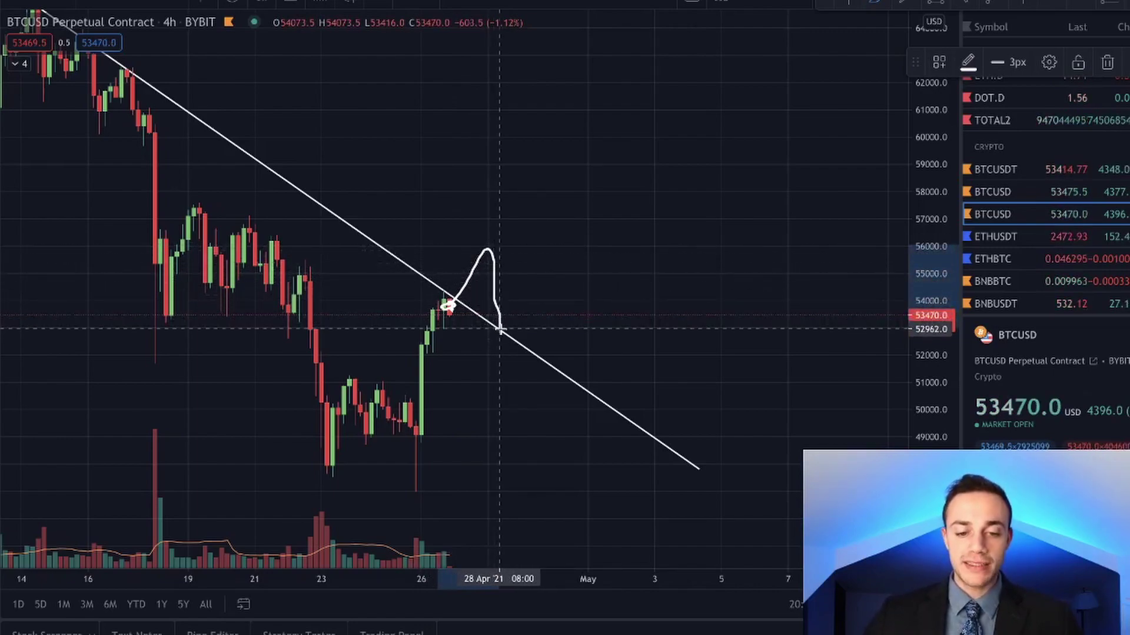
mouse_move(510, 313)
left_mouse_down()
mouse_move(639, 116)
mouse_move(698, 107)
mouse_move(710, 84)
left_mouse_up()
key("ctrl+z")
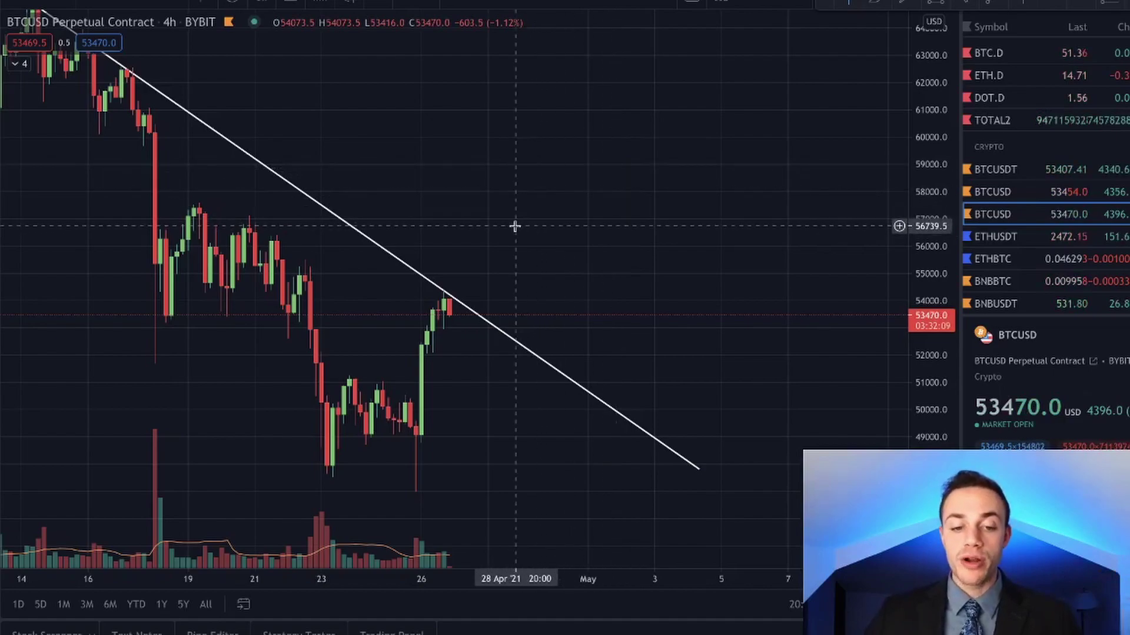
- Place yellow horizontal rays at 54,823.5 above and 52,852.5 below the latest 4-hour candle
scroll(515, 227, "up", 1)
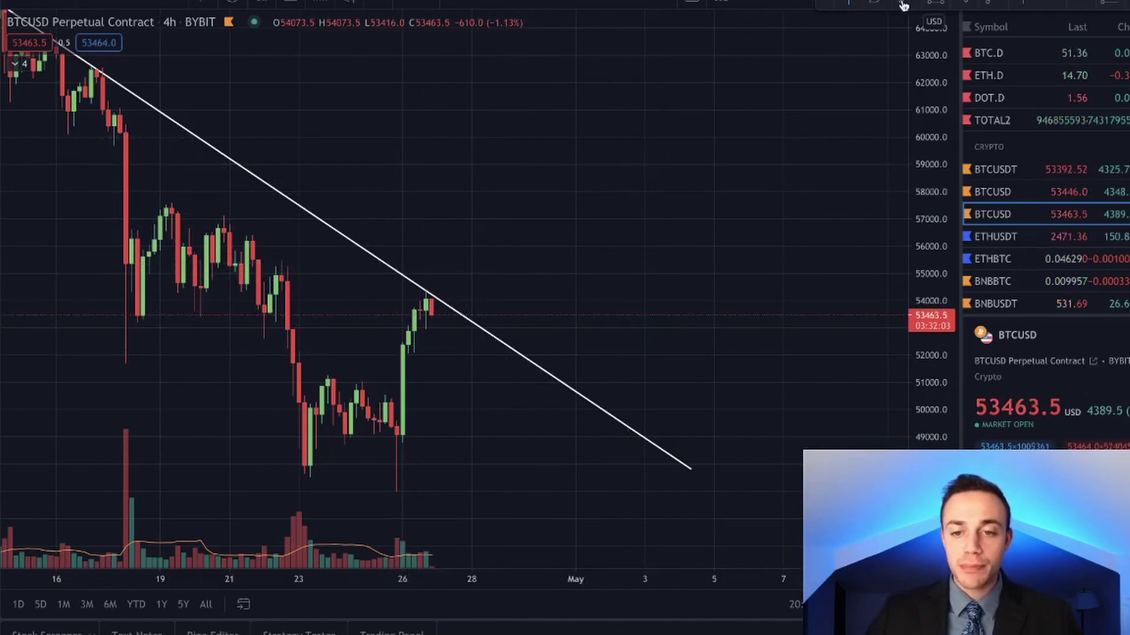
left_click(419, 278)
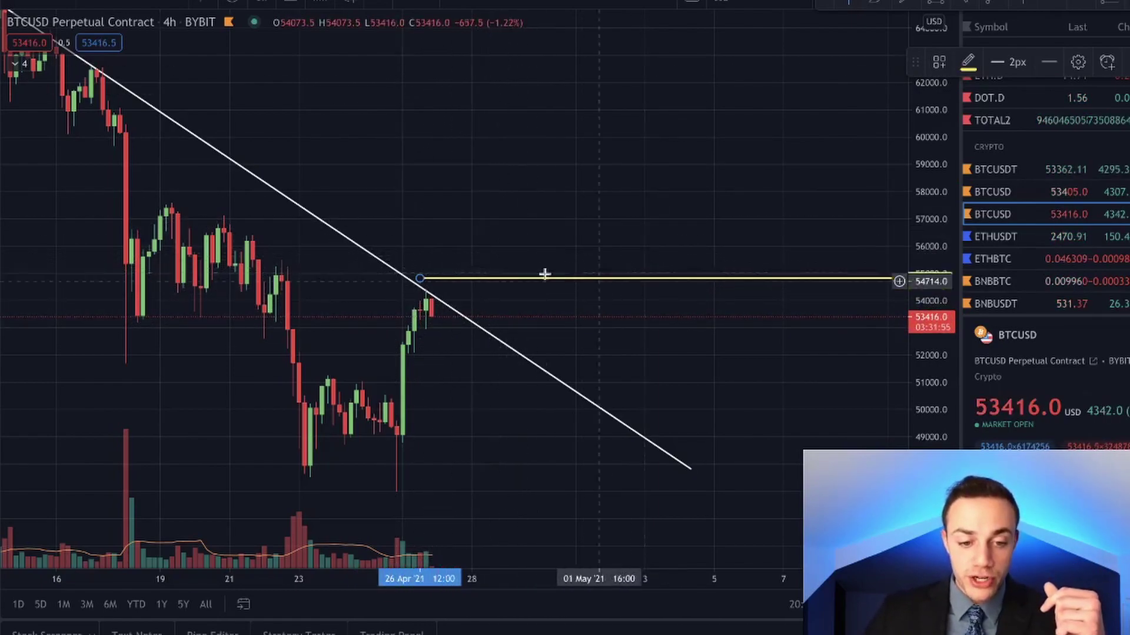
left_click(1050, 3)
left_click(421, 332)
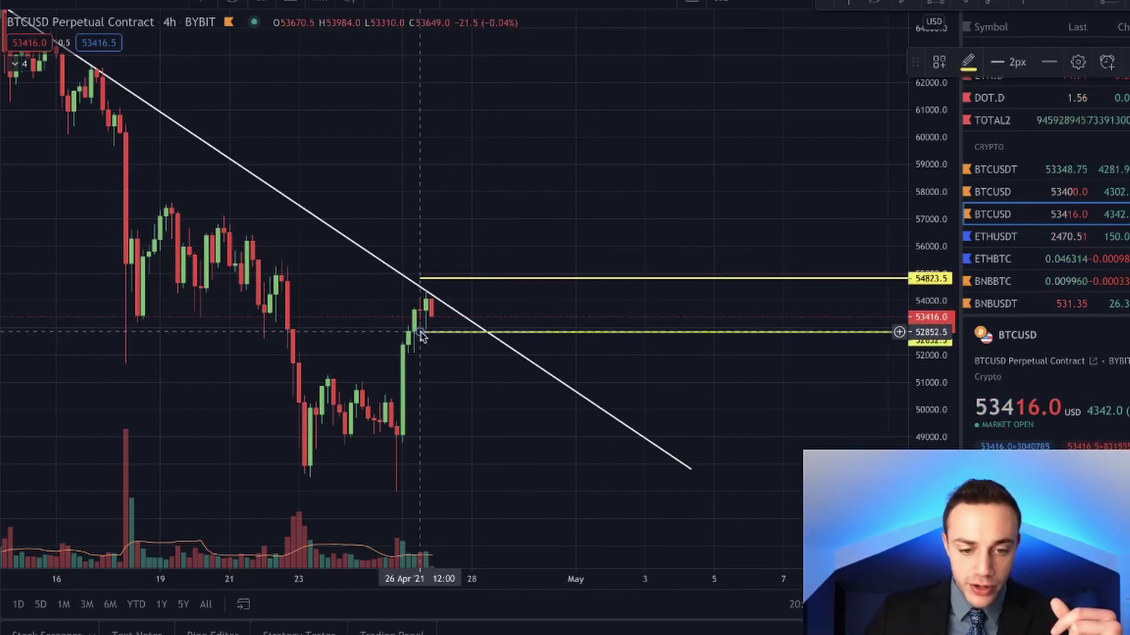
- Draw a zone between about 60,078.5 and 61,310.5 from 17 April and apply the Supply Zone template to it
left_click(548, 124)
left_click_drag(548, 123, 582, 189)
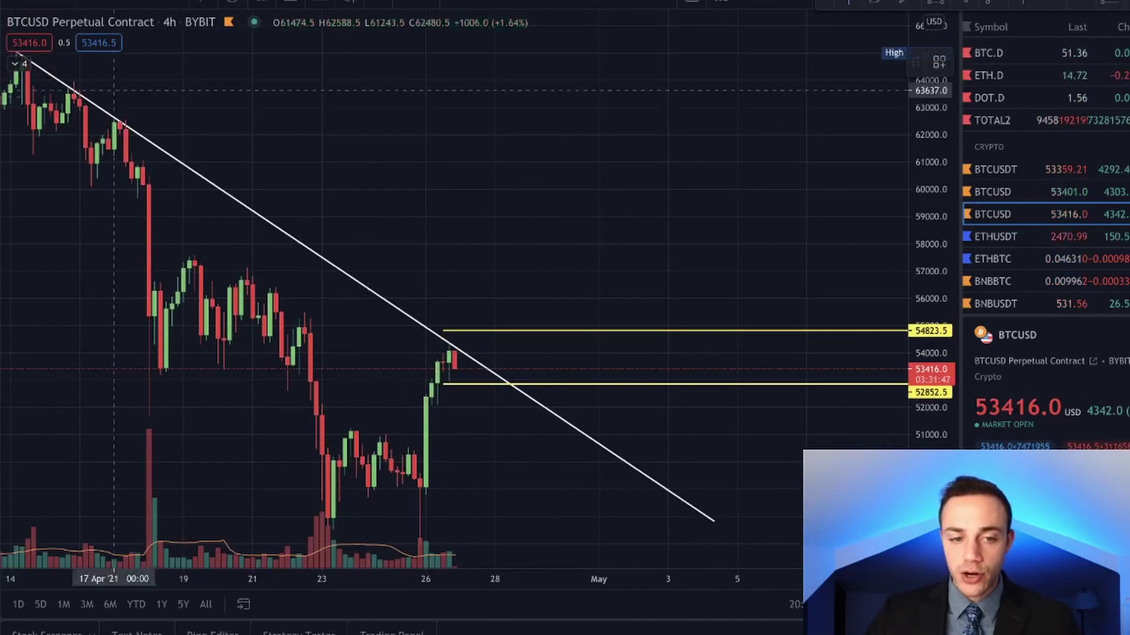
left_click(137, 187)
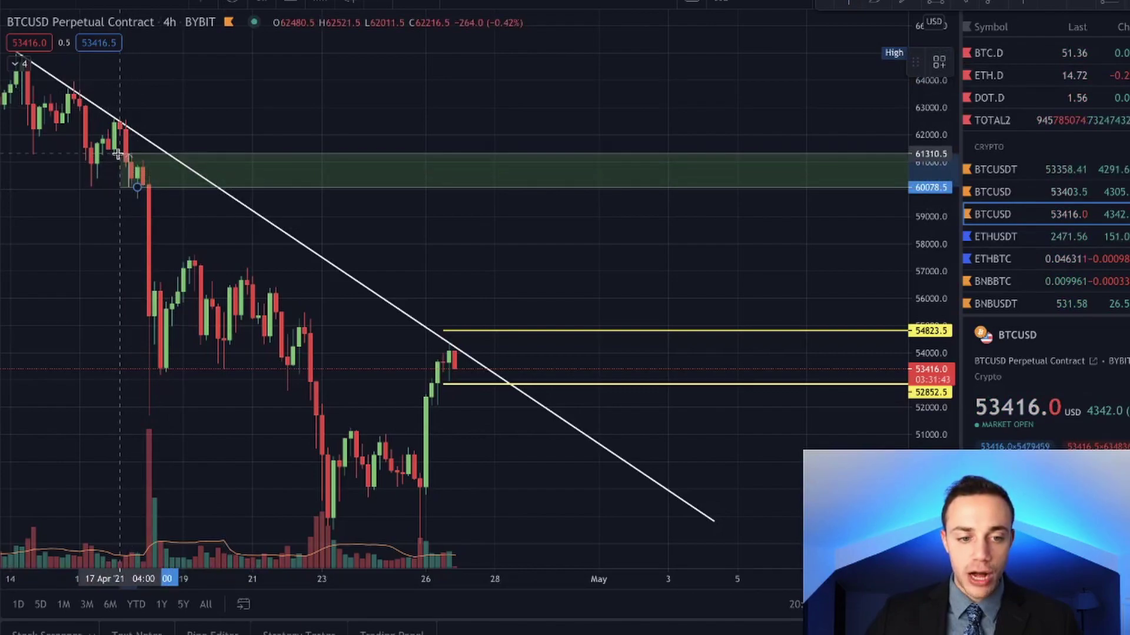
left_click(119, 153)
left_click(941, 63)
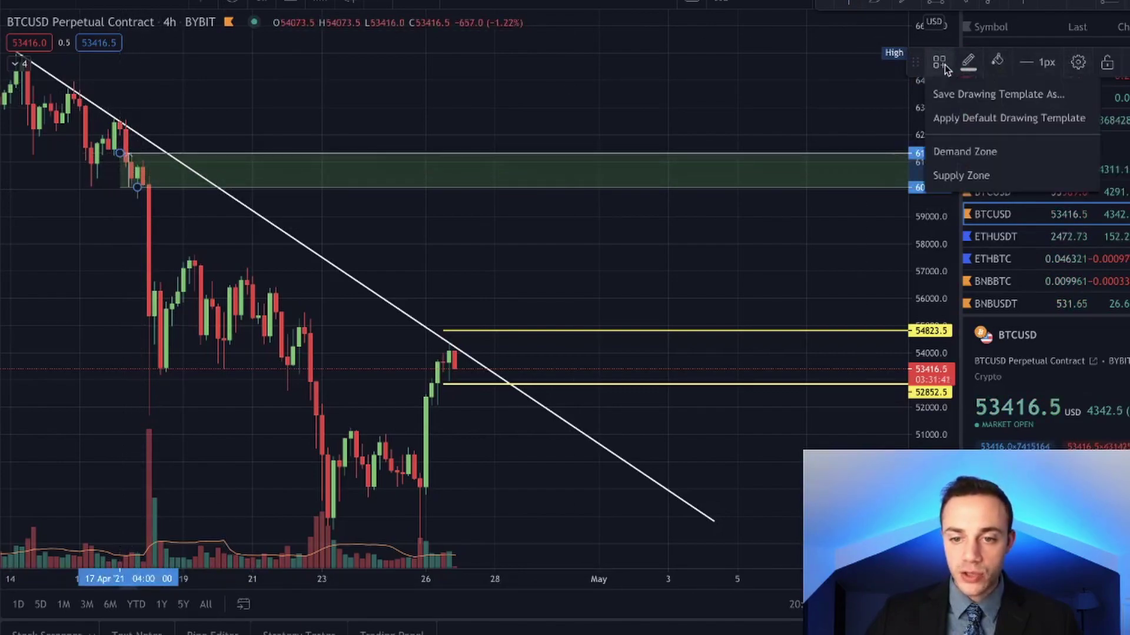
left_click(965, 172)
left_click(540, 214)
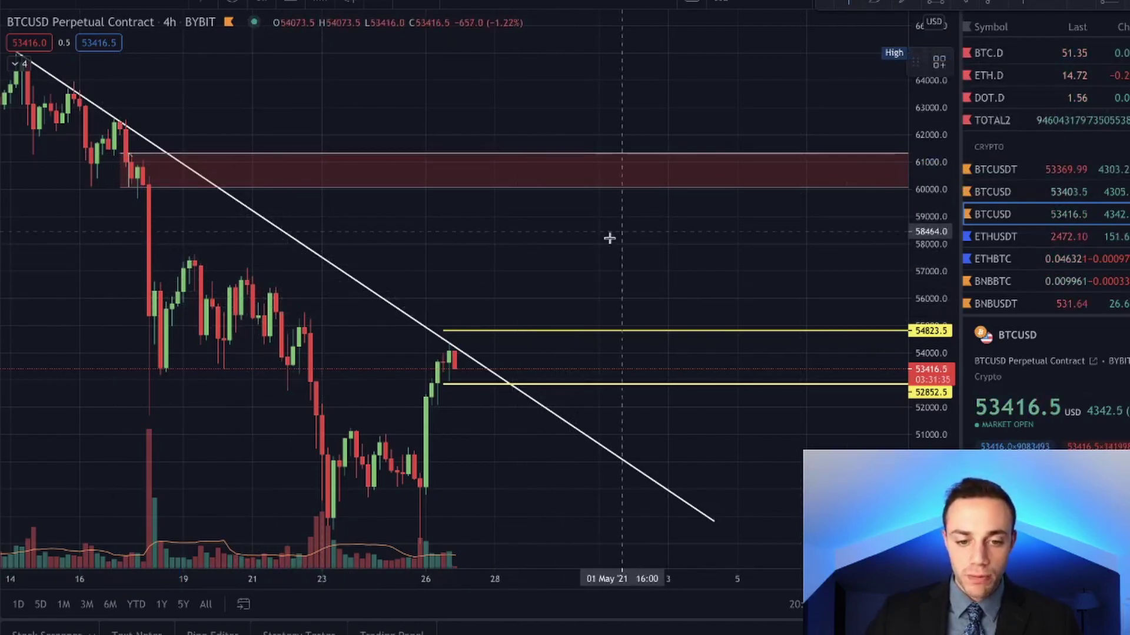
- Place a long position with its entry at the 54,823.5 ray, stop near the 52,852.5 ray and target at the supply zone's lower edge
left_click(463, 333)
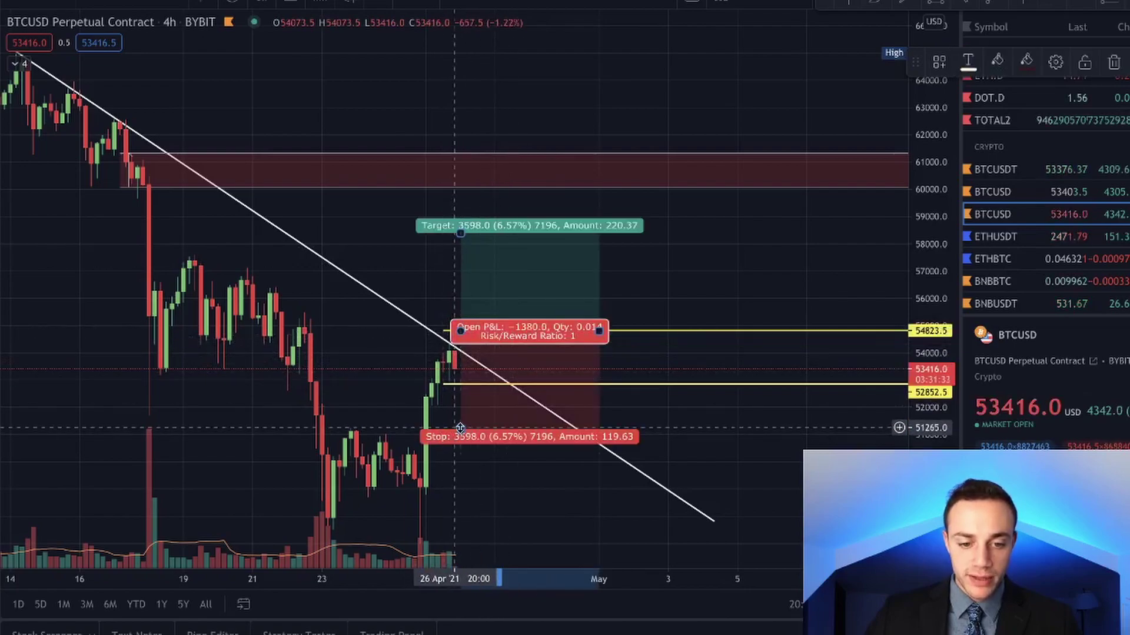
left_click_drag(464, 383, 464, 386)
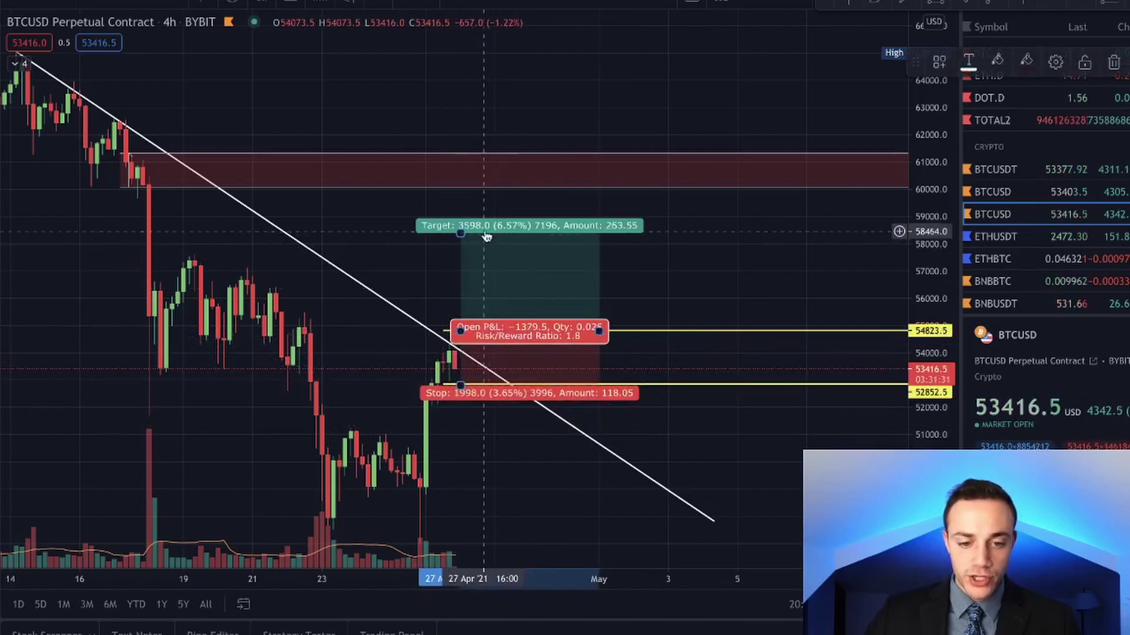
left_click_drag(462, 231, 462, 188)
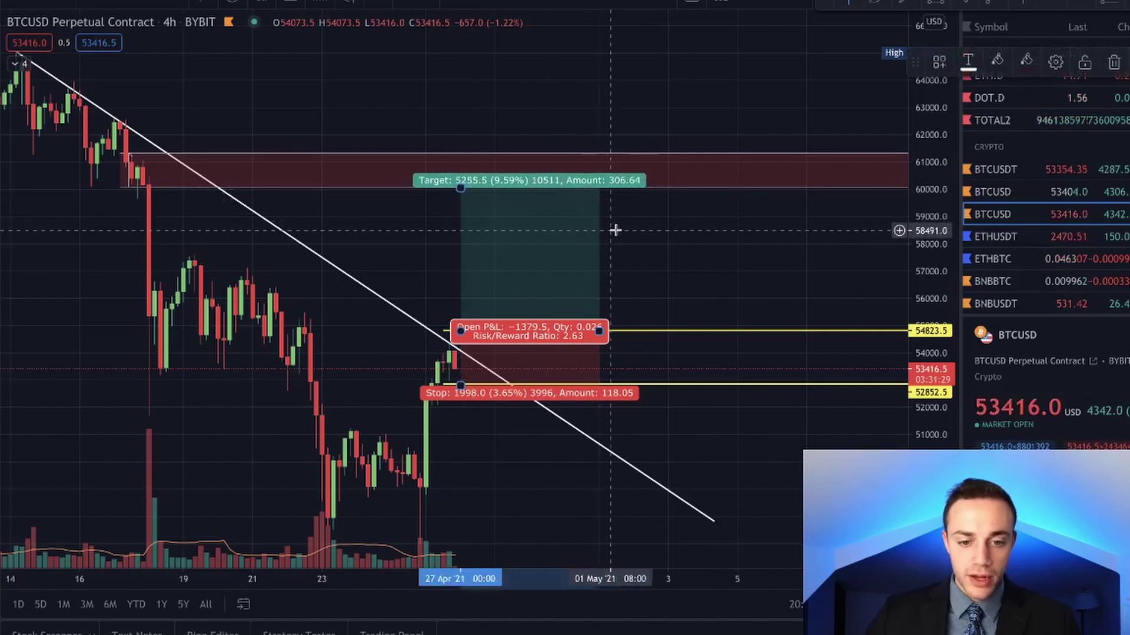
left_click(673, 252)
- Check the long position's risk/reward ratio and delete the position
mouse_move(530, 239)
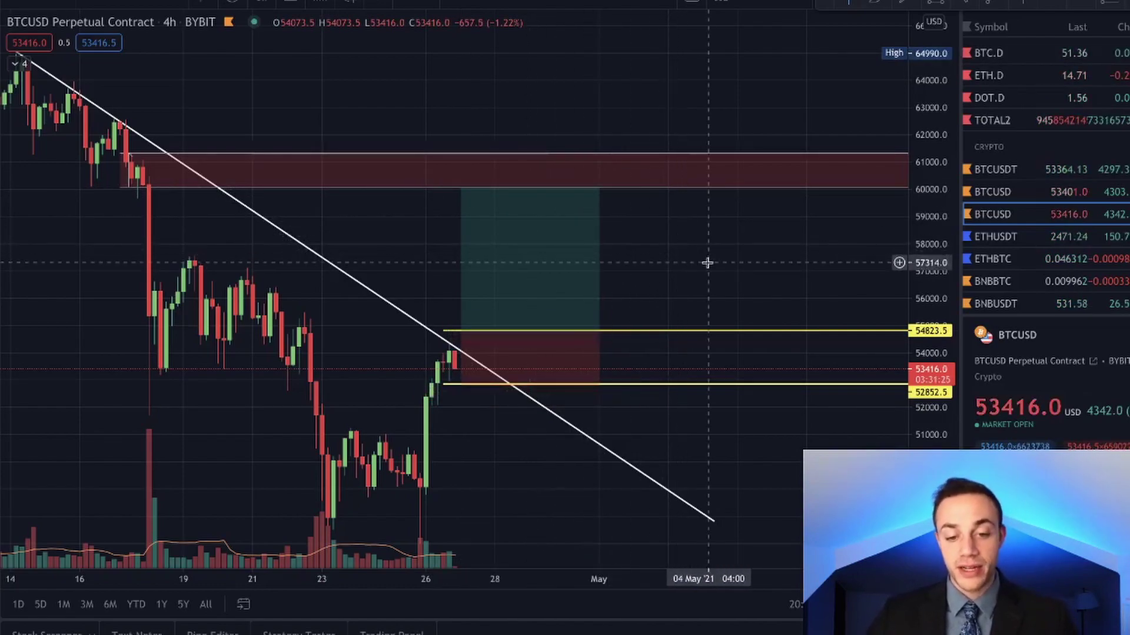
mouse_move(484, 313)
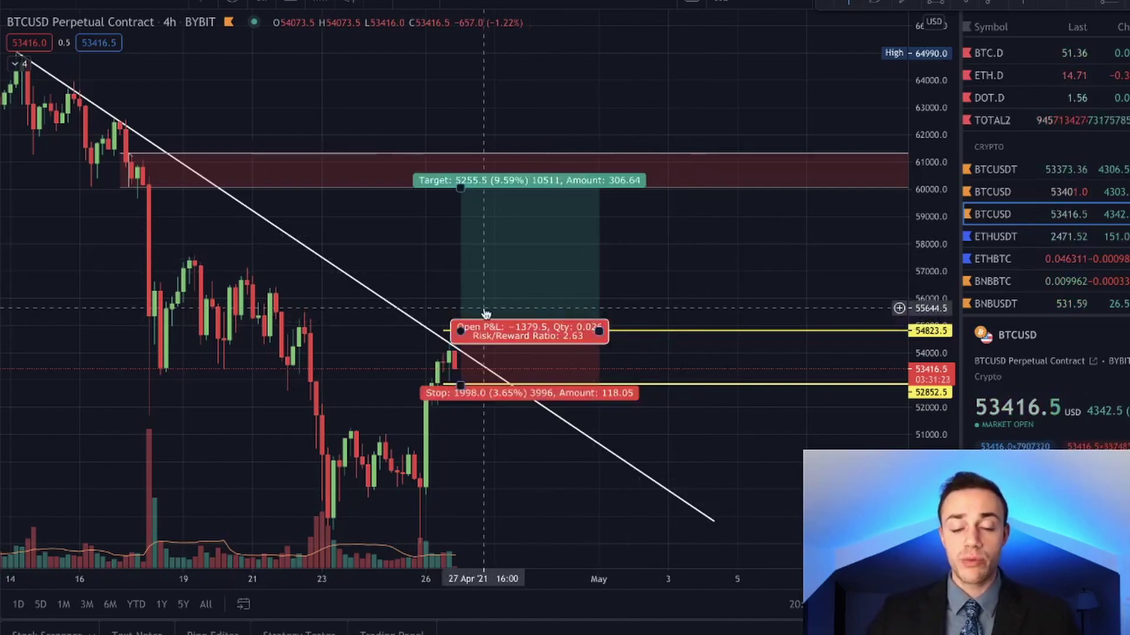
left_click(564, 237)
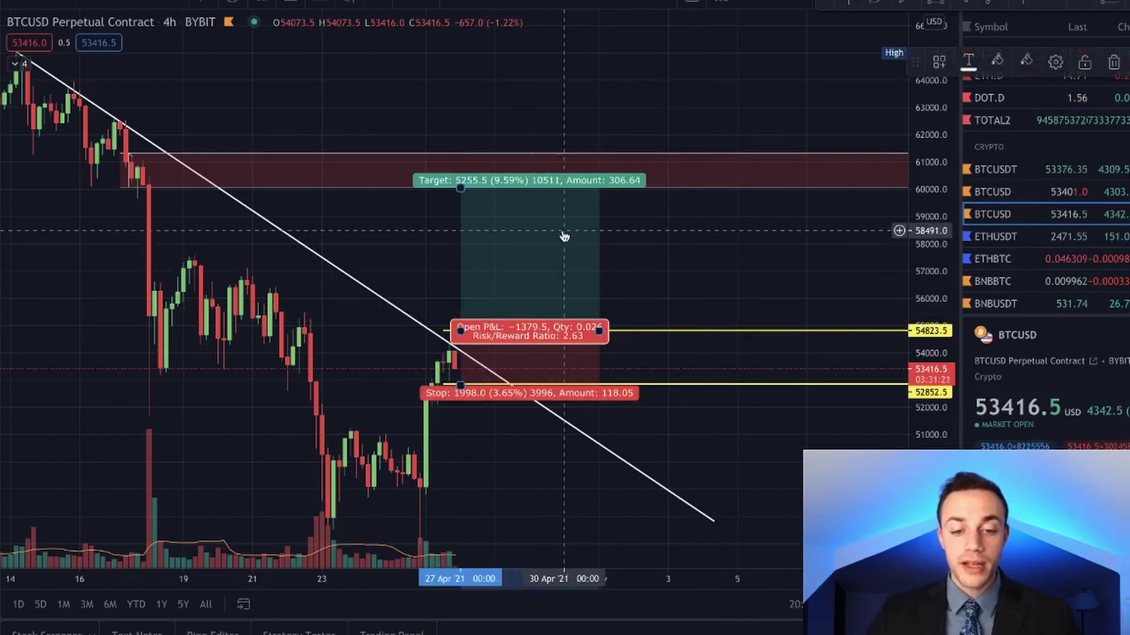
key("Delete")
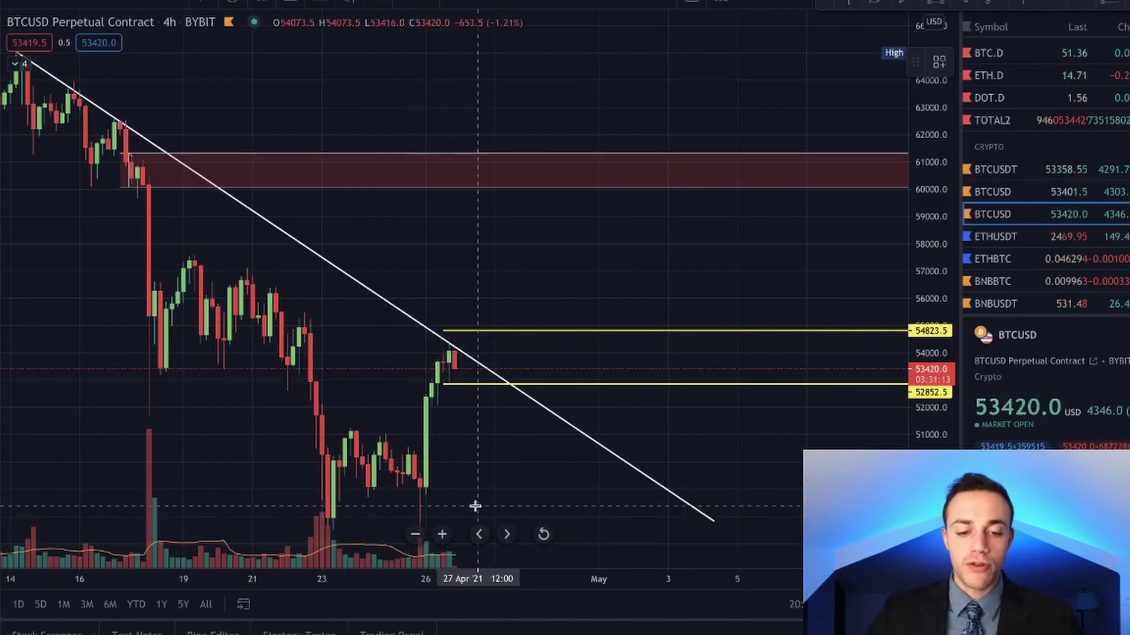
- Circle the latest swing low around 26 April and the 23 April low with the brush, deleting each circle
mouse_move(460, 515)
left_mouse_down()
mouse_move(385, 559)
mouse_move(399, 512)
left_mouse_up()
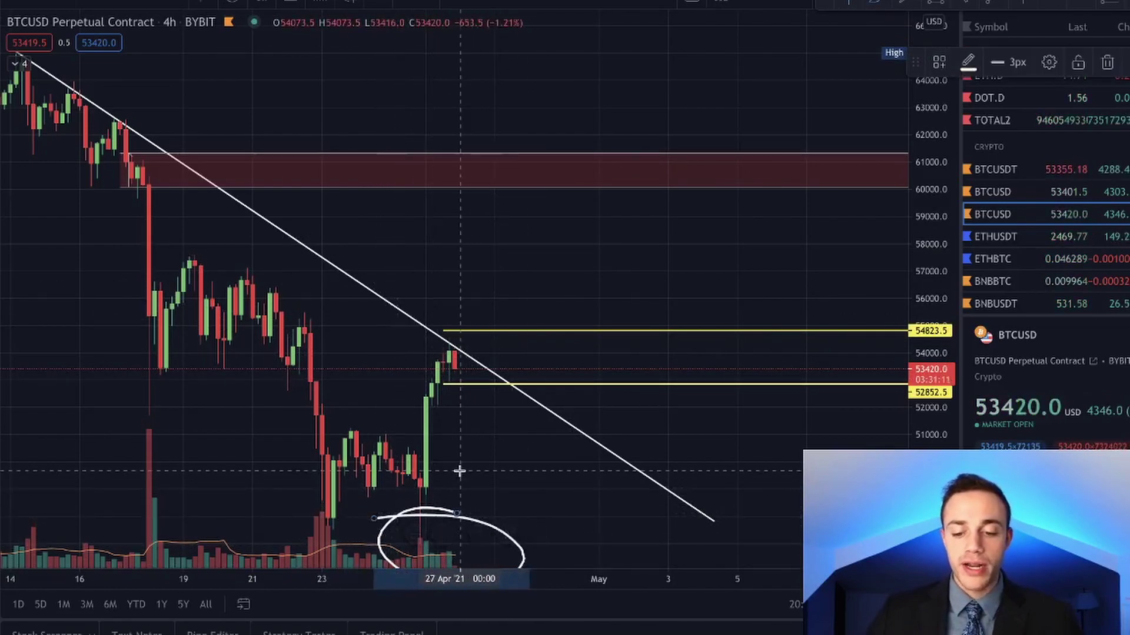
key("Delete")
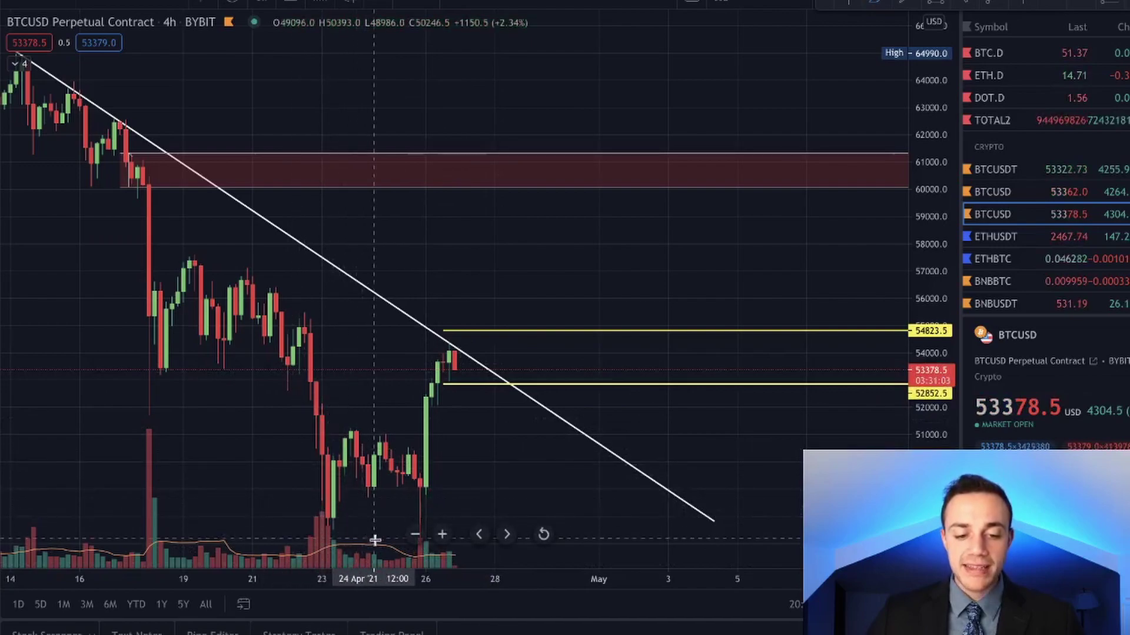
mouse_move(348, 520)
left_mouse_down()
mouse_move(326, 544)
mouse_move(287, 500)
left_mouse_up()
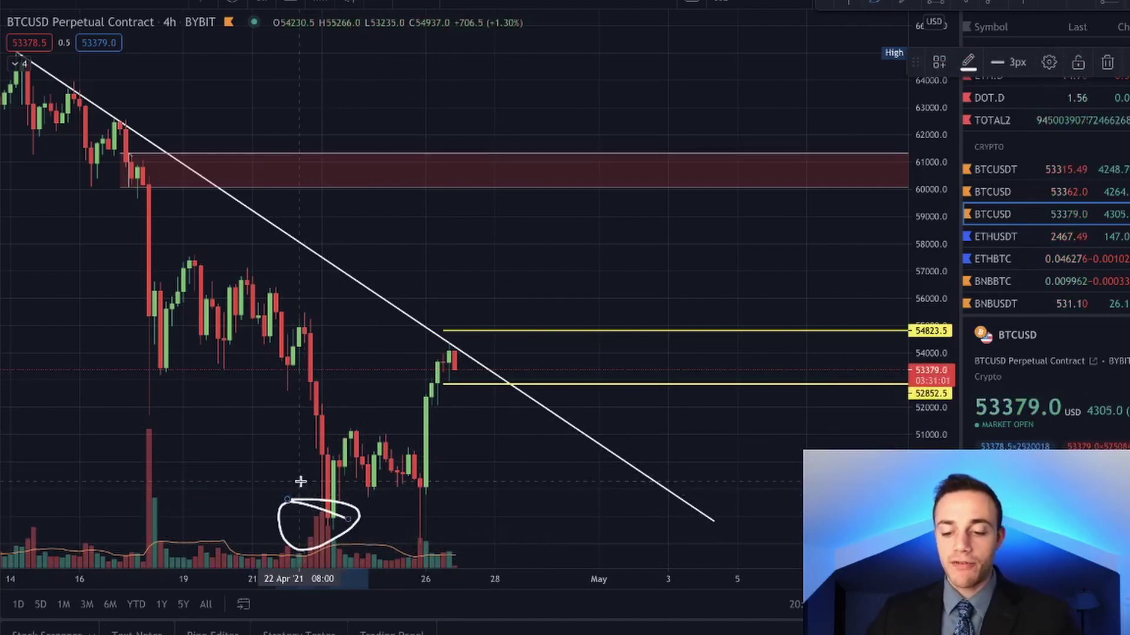
key("Delete")
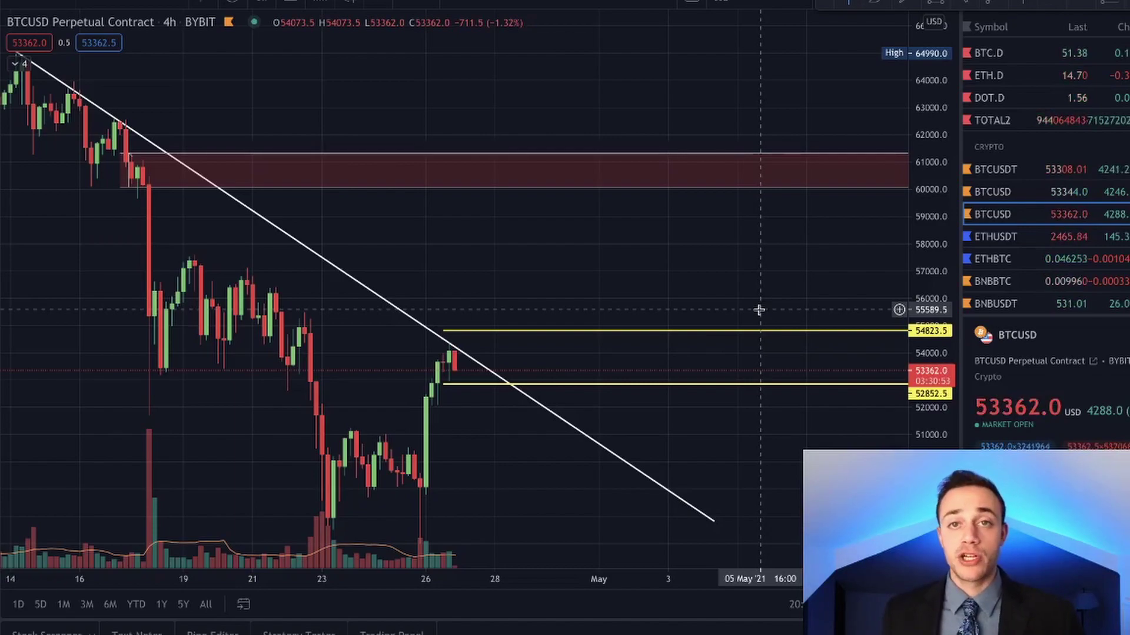
- Delete both yellow horizontal rays around the latest candle
left_click(558, 384)
key("Delete")
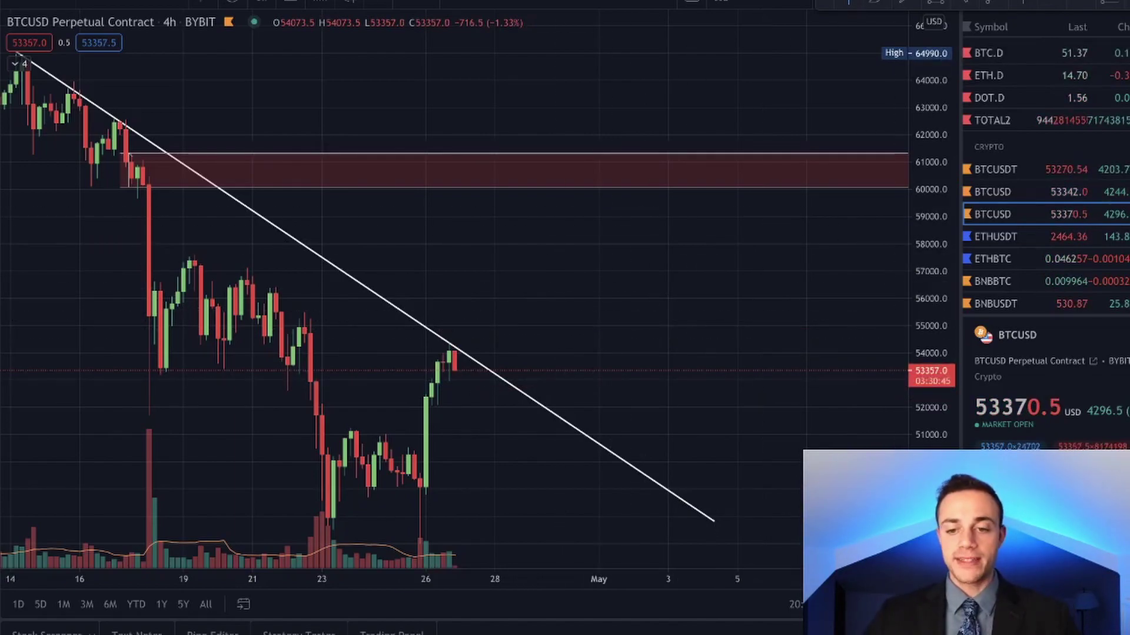
- Open the BNBUSDT chart from the watchlist and bring the April price action into view
scroll(1119, 202, "down", 1)
scroll(1050, 214, "down", 1)
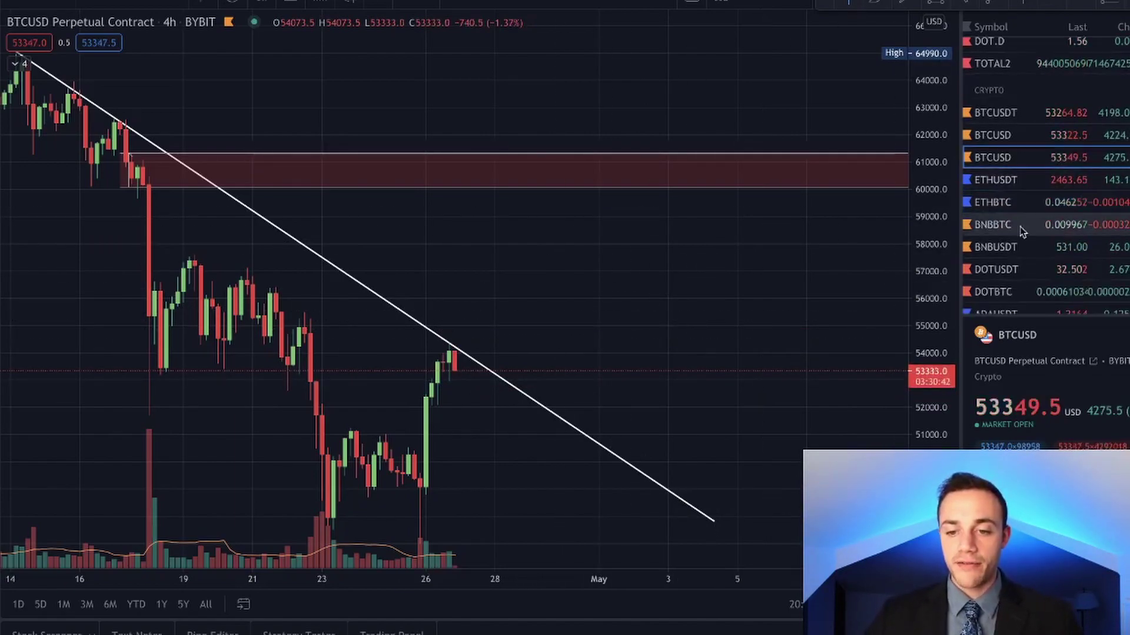
left_click(1024, 247)
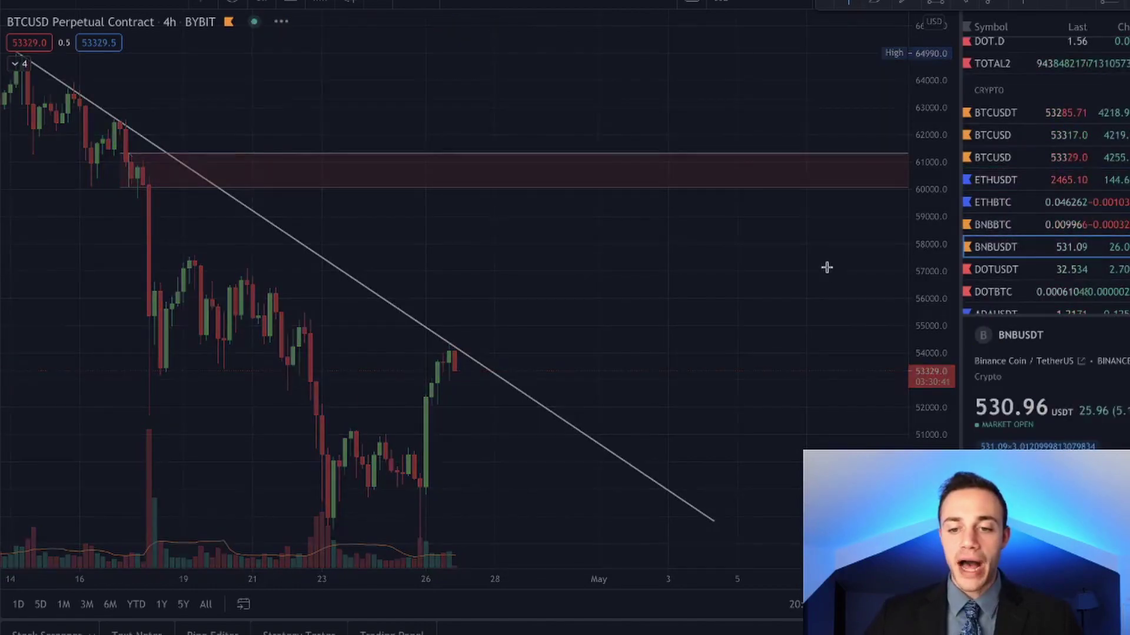
left_click_drag(580, 259, 804, 236)
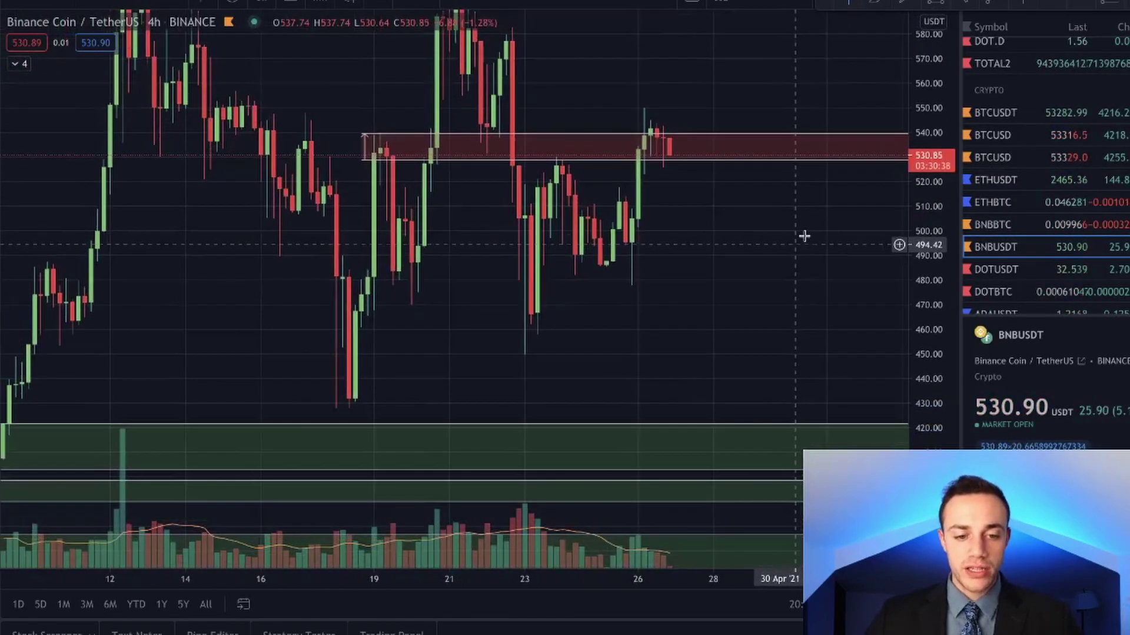
left_click_drag(949, 149, 900, 347)
scroll(601, 190, "down", 3)
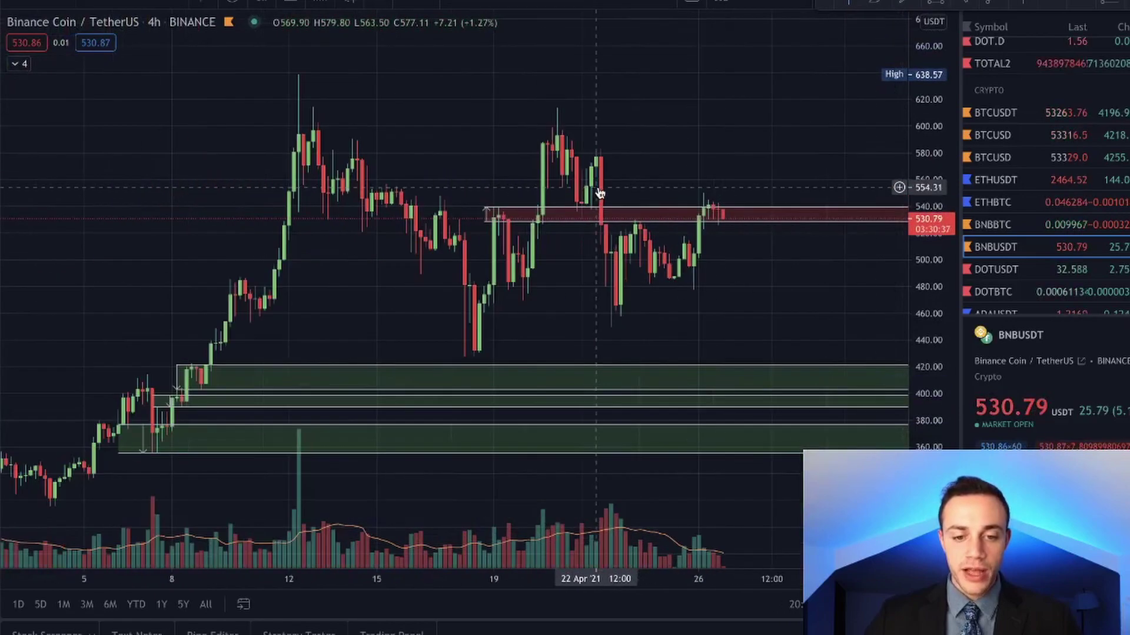
- Delete the red supply zone between about 530 and 540 on the BNBUSDT chart
scroll(794, 212, "up", 2)
left_click_drag(639, 79, 665, 139)
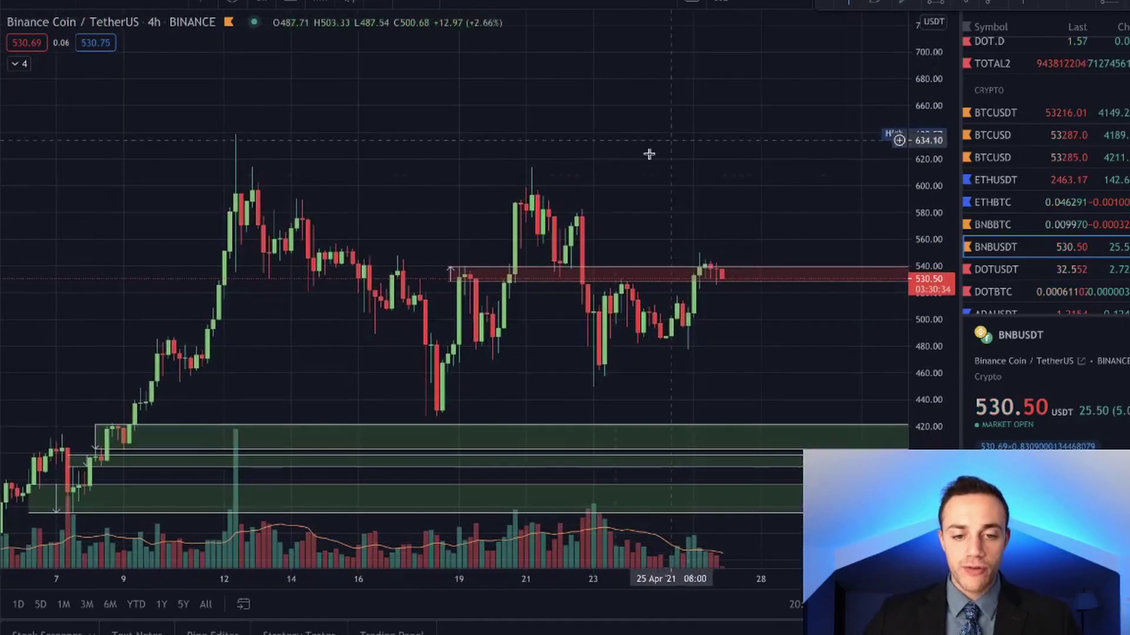
left_click(592, 266)
key("Delete")
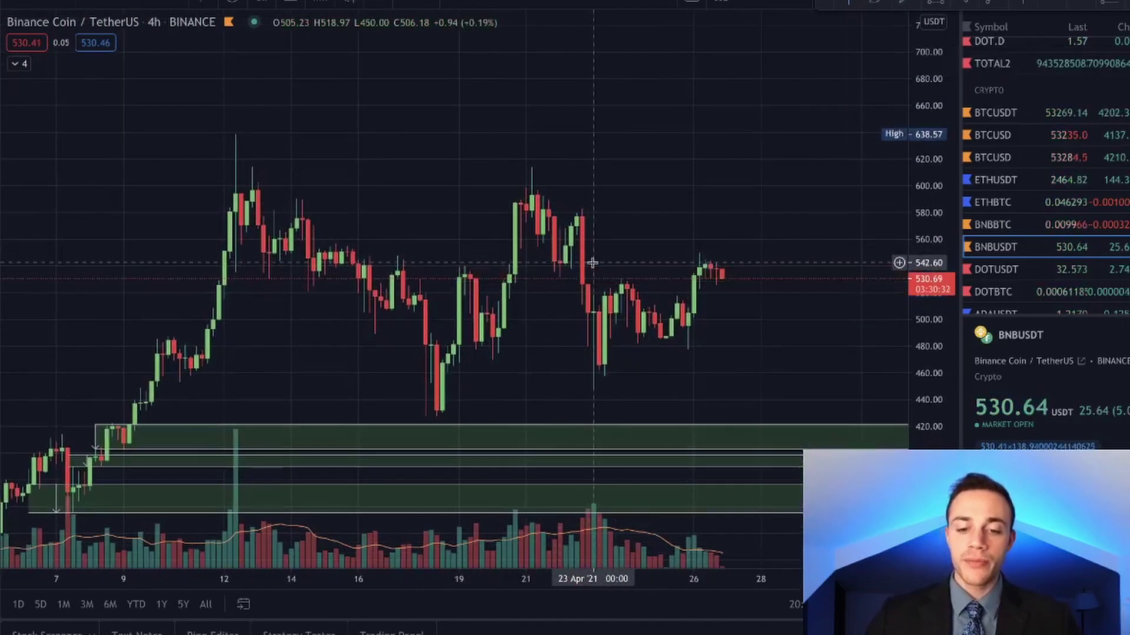
- Draw a falling trend line from the 12 April high at 638.00 across the 21 April wick high to about 585.00
scroll(550, 270, "down", 1)
left_click_drag(417, 345, 312, 324)
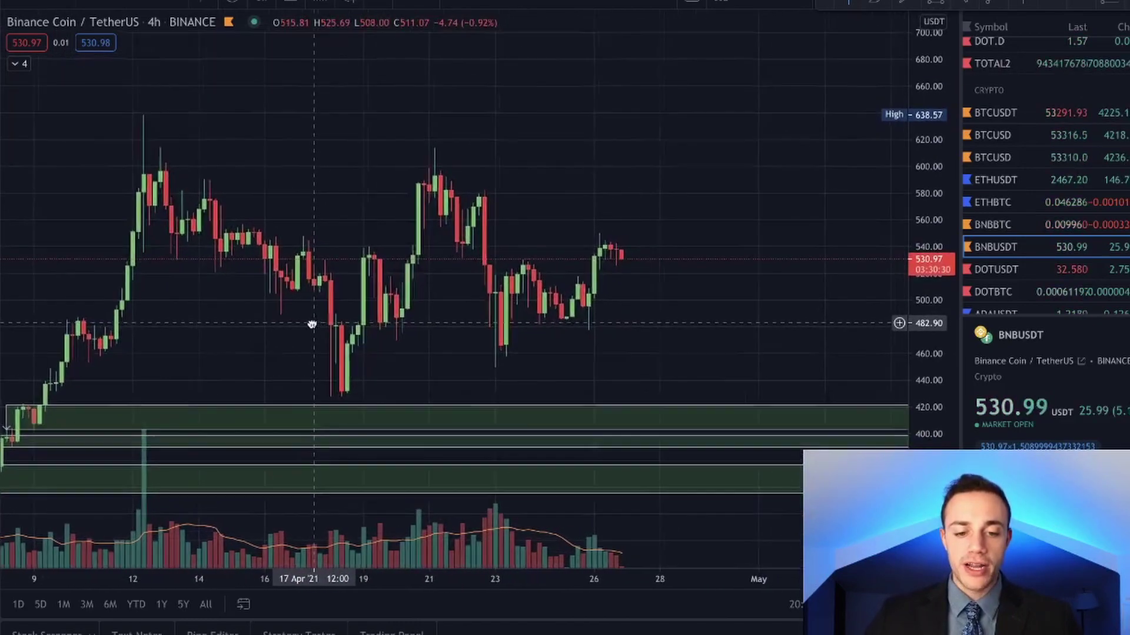
scroll(424, 236, "down", 2)
scroll(425, 236, "down", 3)
scroll(488, 214, "up", 4)
left_click_drag(618, 249, 709, 265)
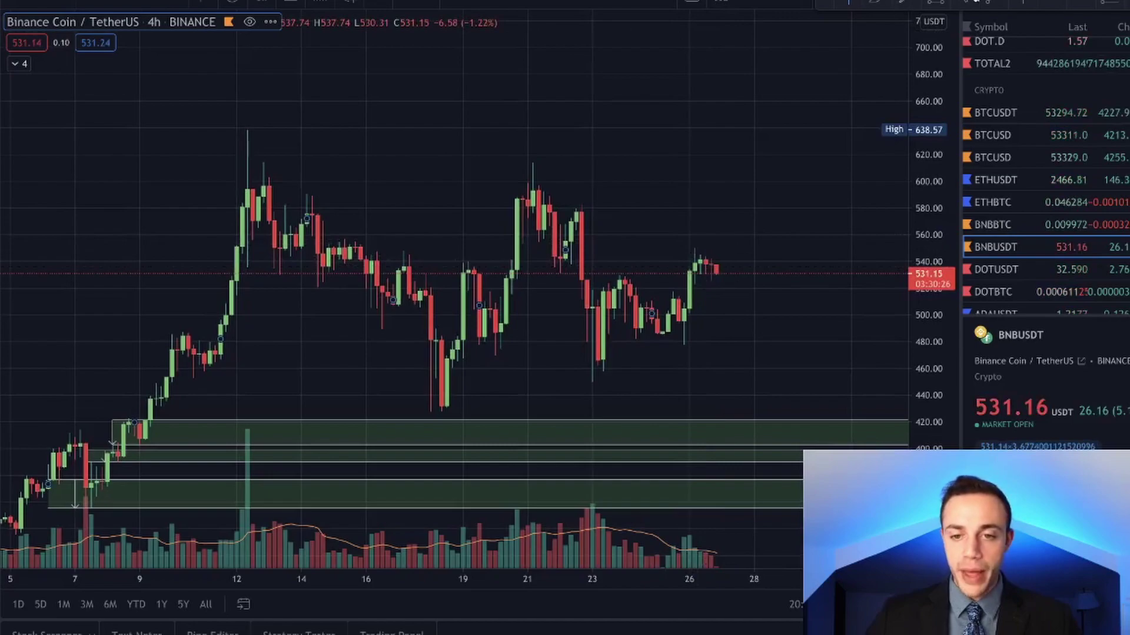
left_click(246, 130)
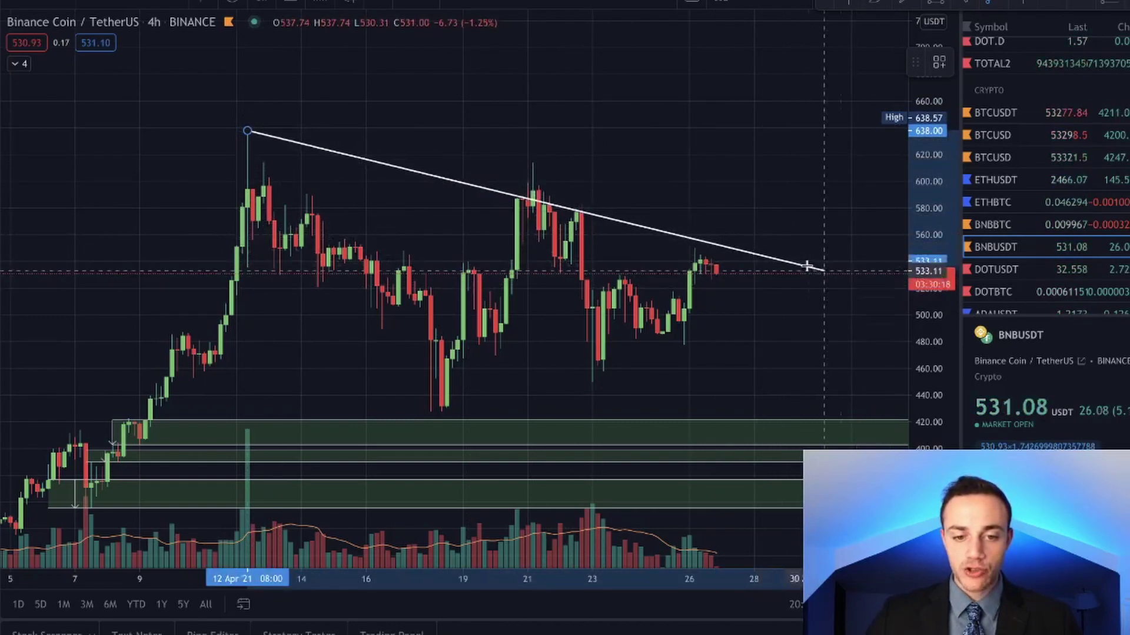
left_click(883, 259)
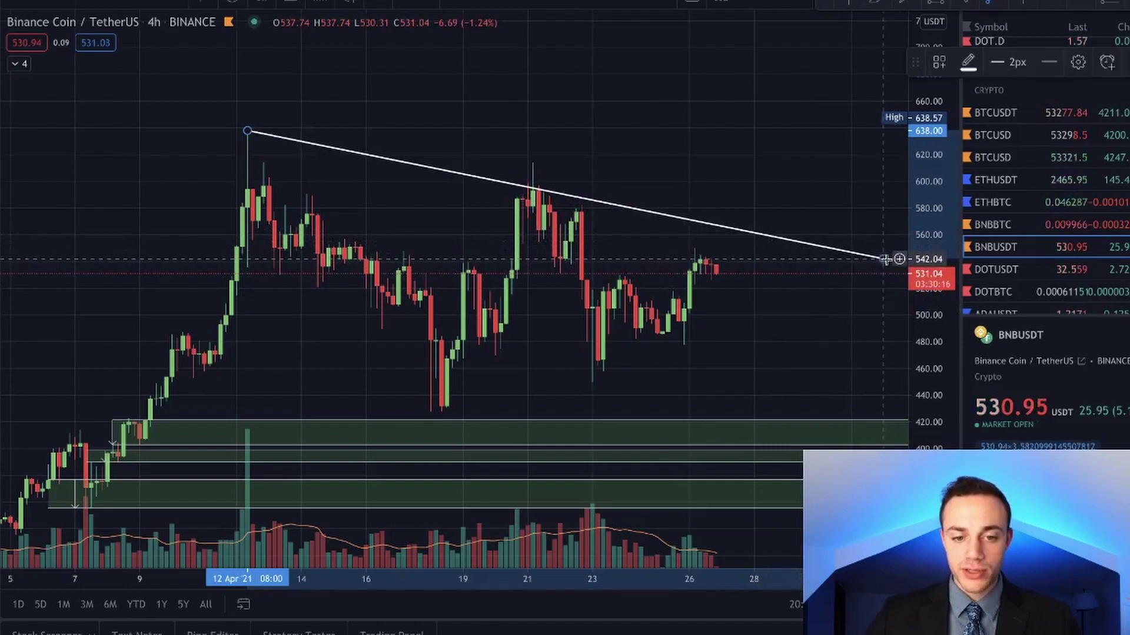
left_click_drag(884, 261, 890, 202)
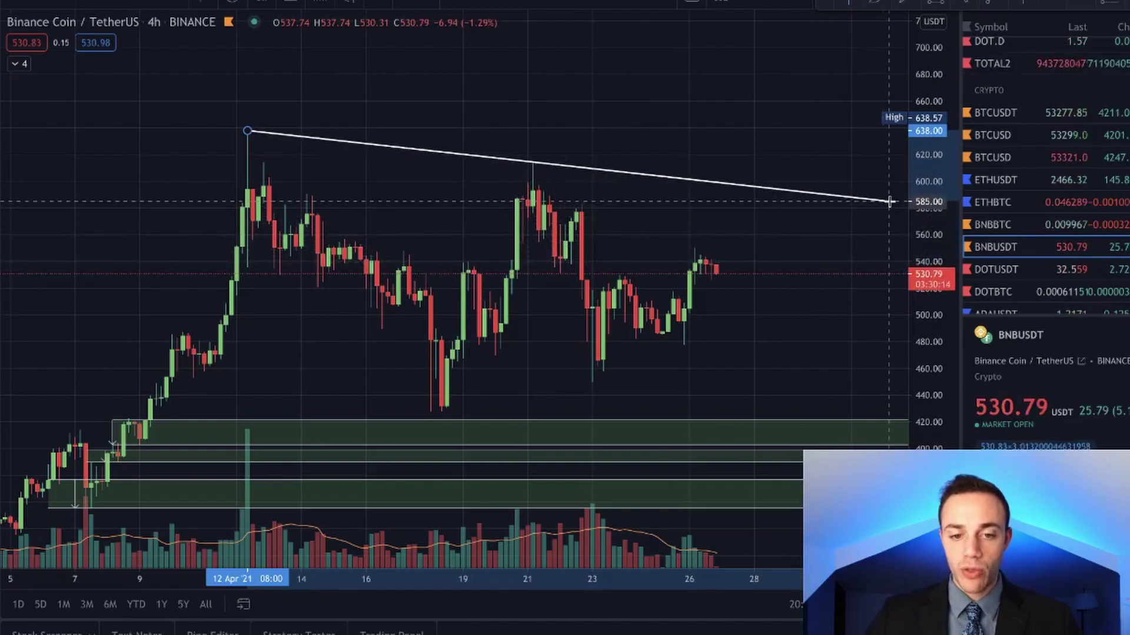
- Steepen the falling trend line by moving its far end down to about 520.88
left_click_drag(806, 319, 660, 287)
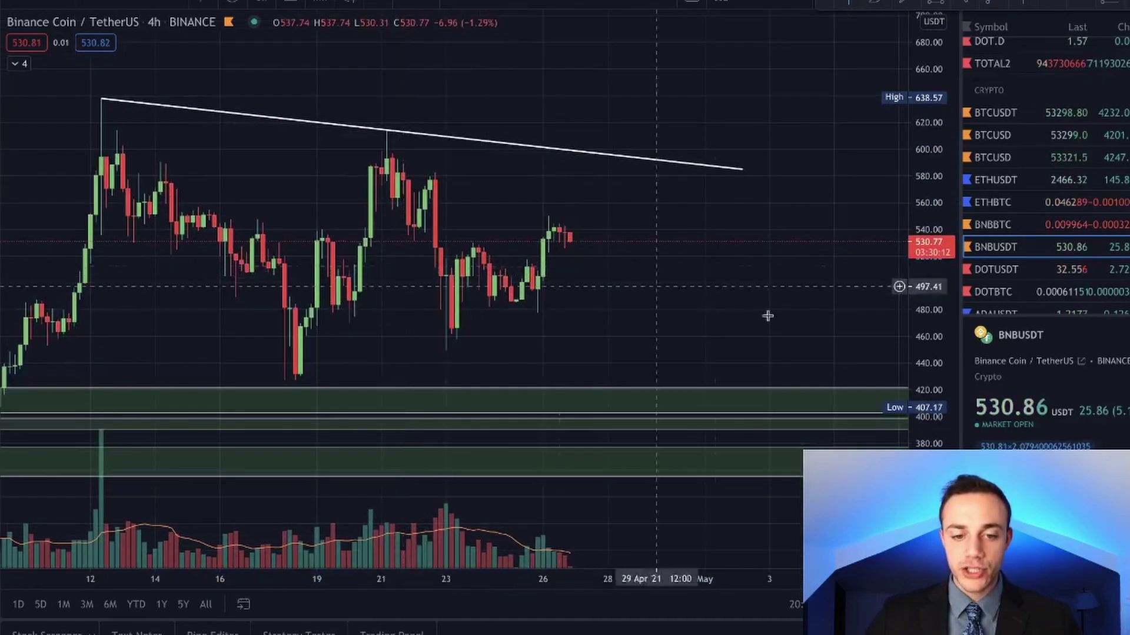
scroll(733, 272, "down", 2)
left_click_drag(925, 166, 925, 194)
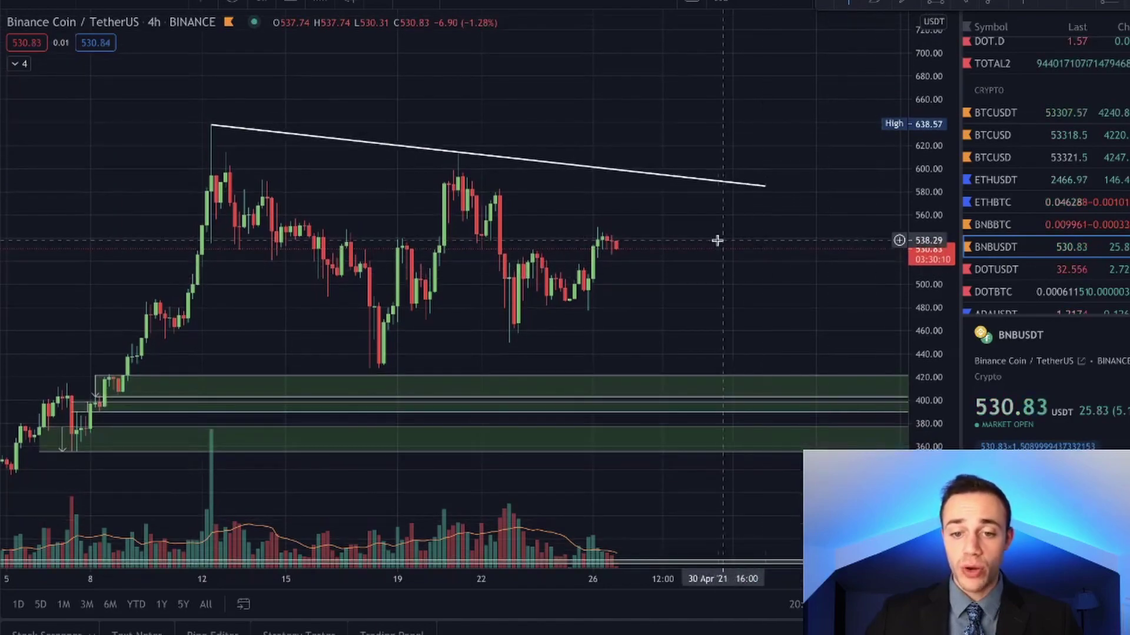
mouse_move(769, 186)
left_mouse_down()
mouse_move(829, 237)
mouse_move(890, 260)
left_mouse_up()
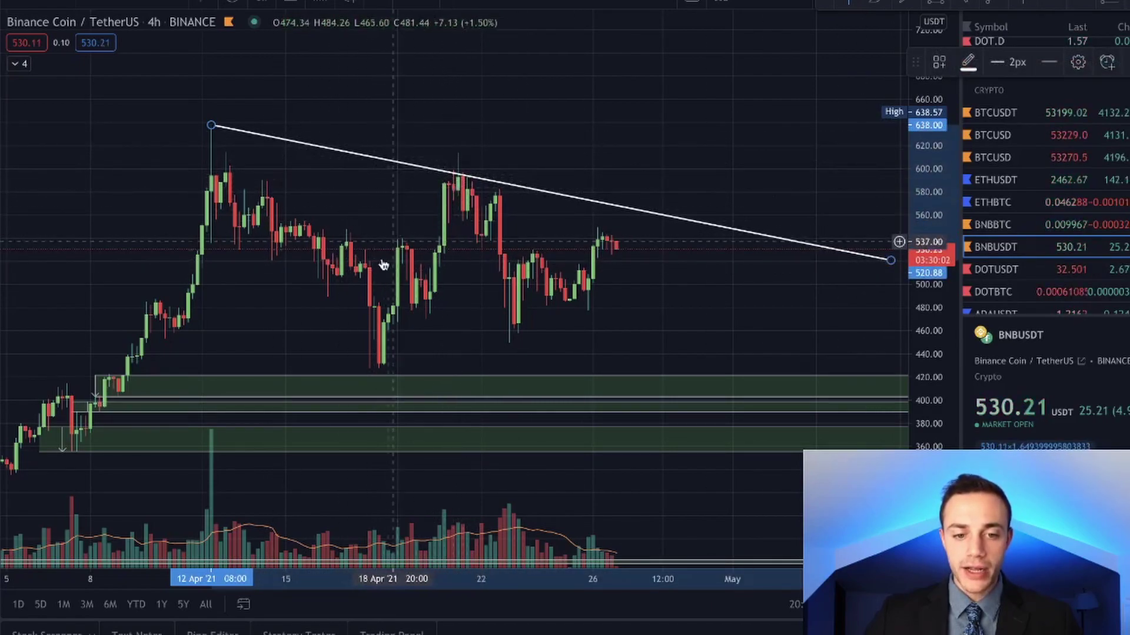
- Draw a rising trend line from the 7 April low at 354.54 along the 18, 23 and 26 April lows to about 527.33
left_click_drag(386, 259, 441, 184)
left_click_drag(404, 142, 419, 139)
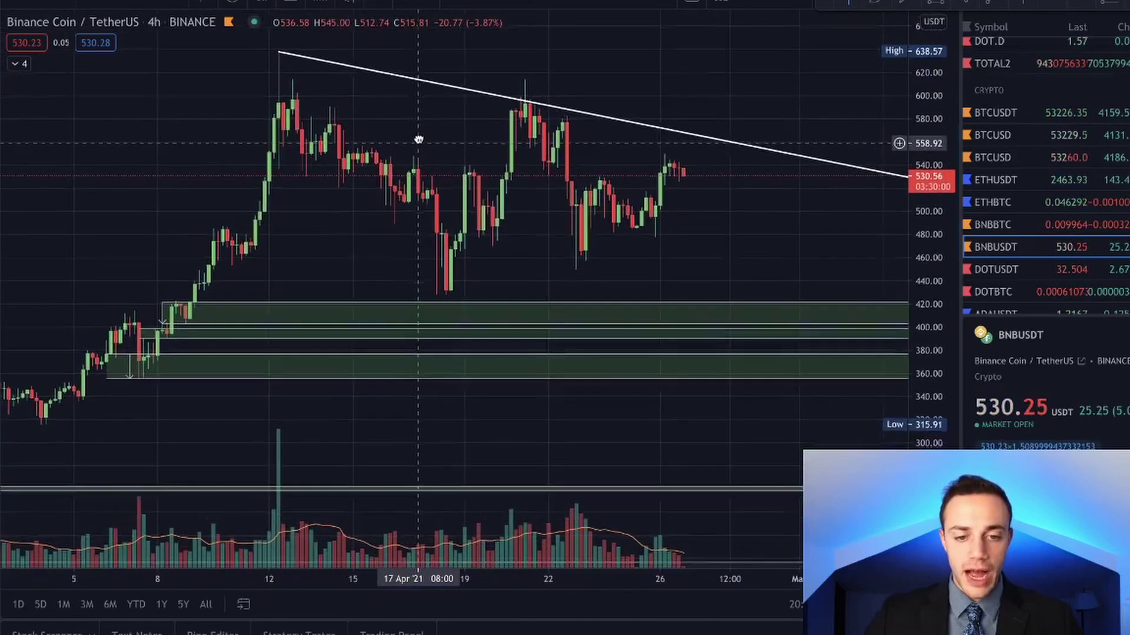
left_click_drag(396, 206, 423, 240)
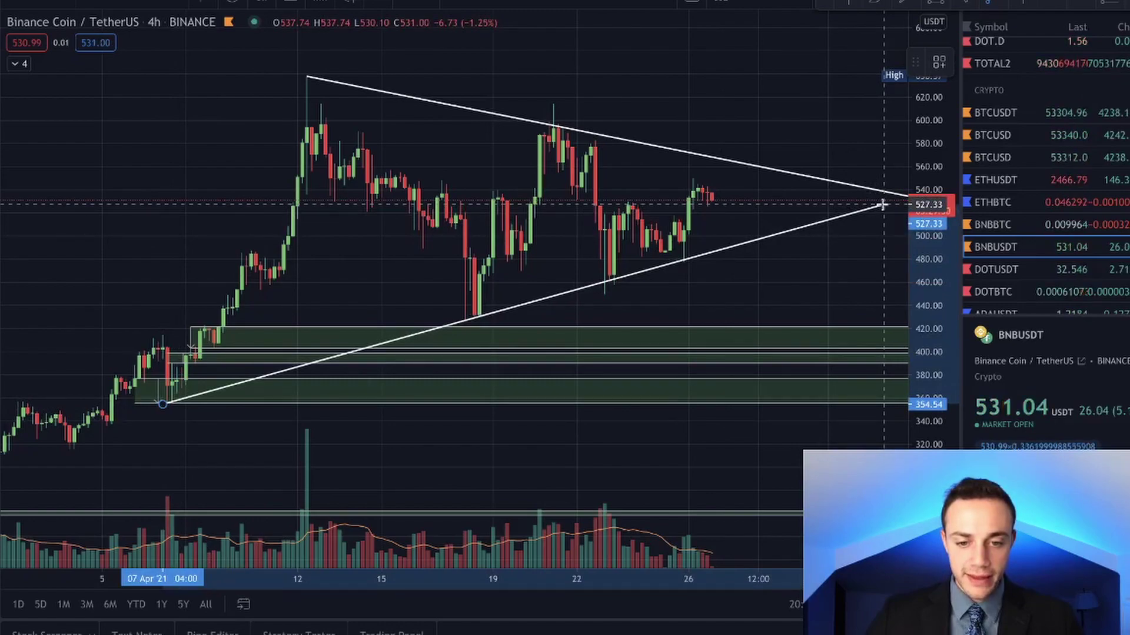
left_click_drag(882, 205, 883, 205)
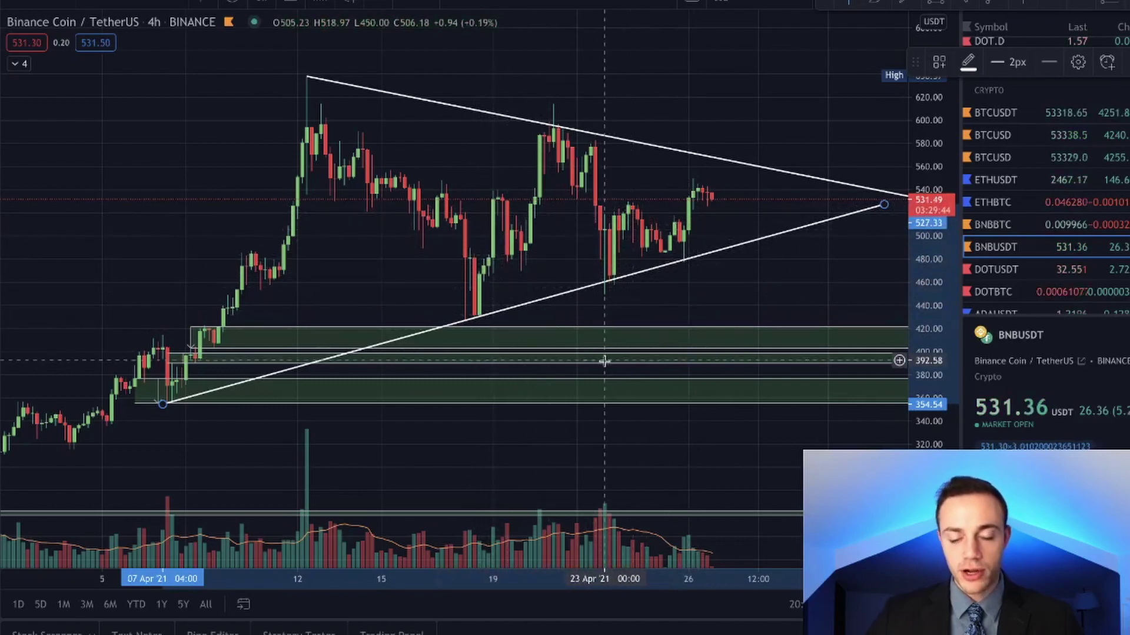
- Circle the 12 April and 21 April highs on the falling trend line with the brush, and undo both circles
mouse_move(303, 63)
left_mouse_down()
mouse_move(282, 76)
mouse_move(346, 77)
left_mouse_up()
mouse_move(559, 90)
left_mouse_down()
mouse_move(549, 101)
mouse_move(568, 82)
left_mouse_up()
key("ctrl+z")
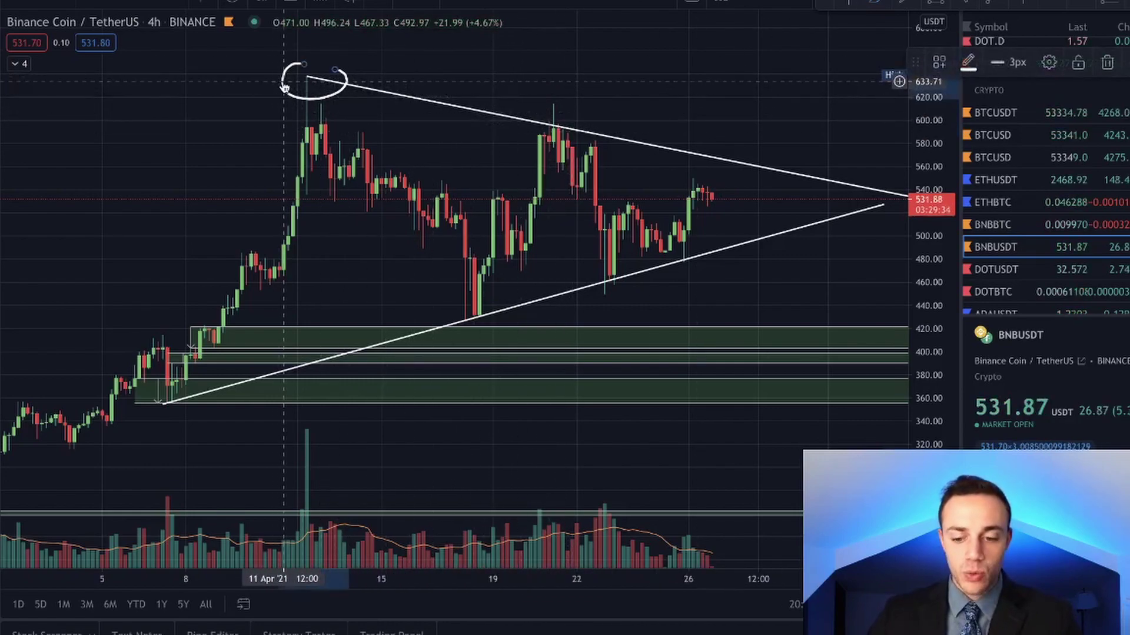
key("ctrl+z")
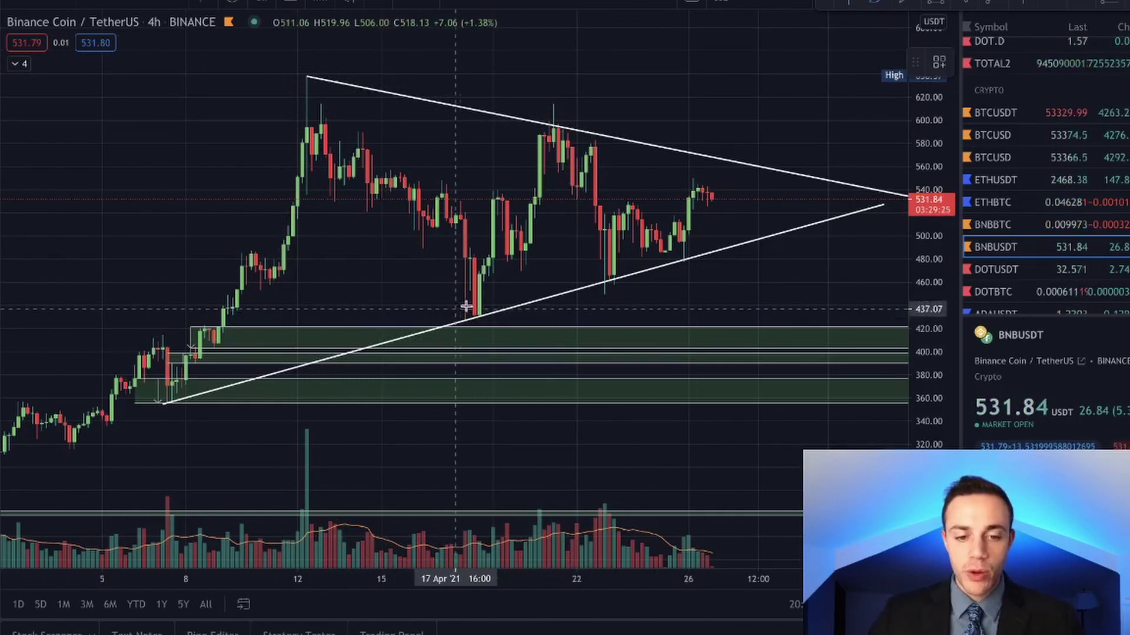
- Circle the 18, 23 and 26 April lows on the rising trend line with the brush, and remove all three circles
left_click_drag(485, 303, 465, 323)
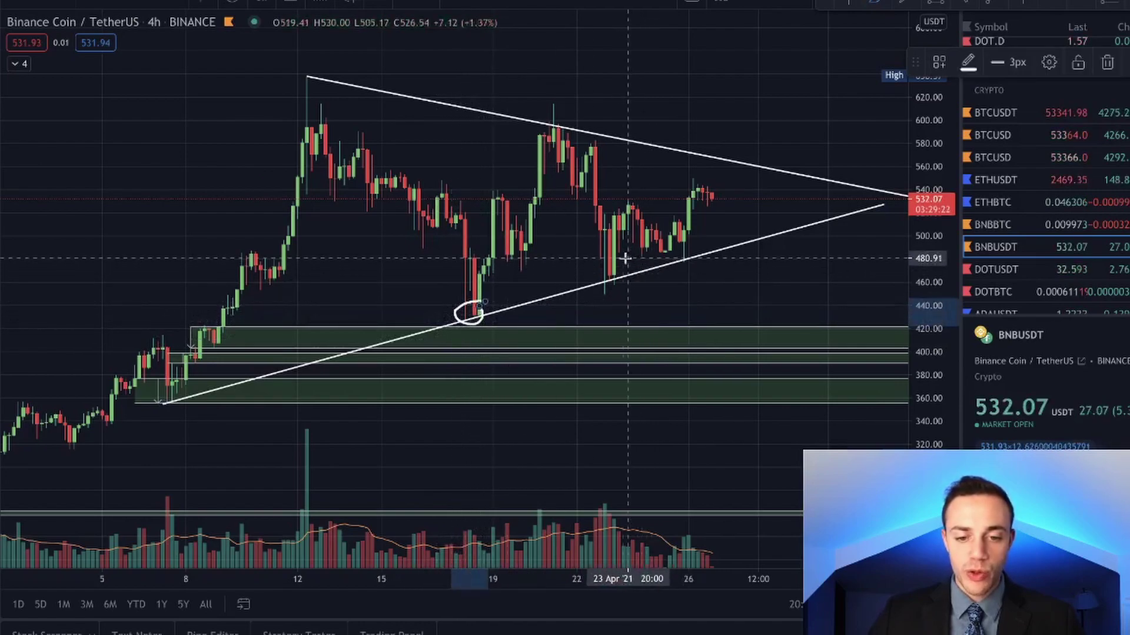
mouse_move(614, 262)
left_mouse_down()
mouse_move(585, 276)
mouse_move(616, 260)
left_mouse_up()
mouse_move(694, 241)
left_mouse_down()
mouse_move(711, 284)
mouse_move(671, 250)
left_mouse_up()
key("ctrl+z")
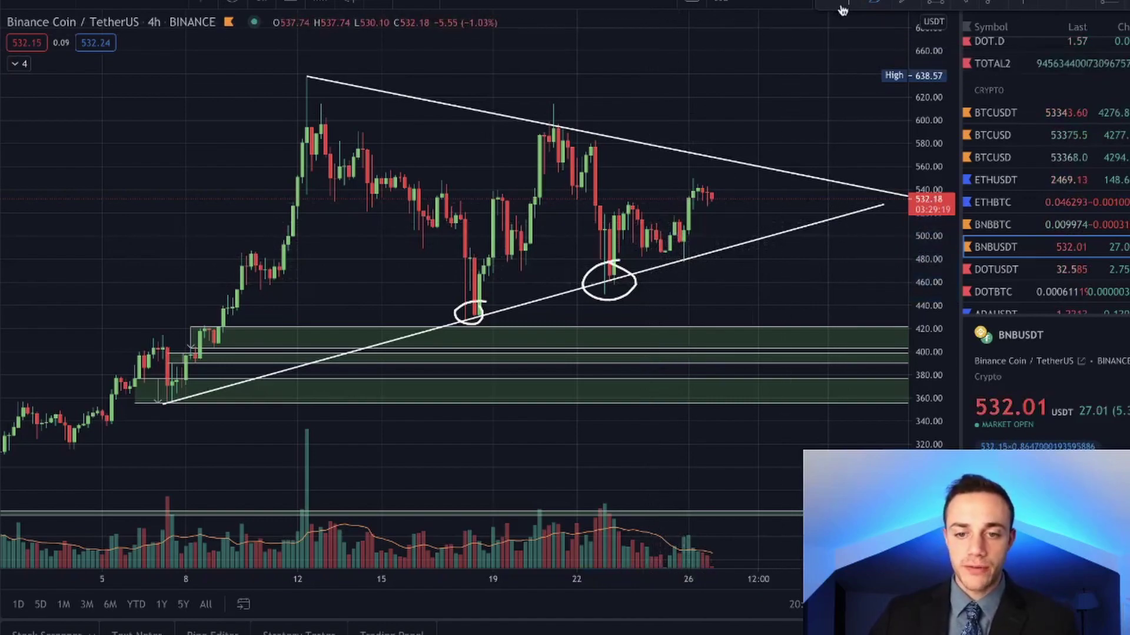
key("Delete")
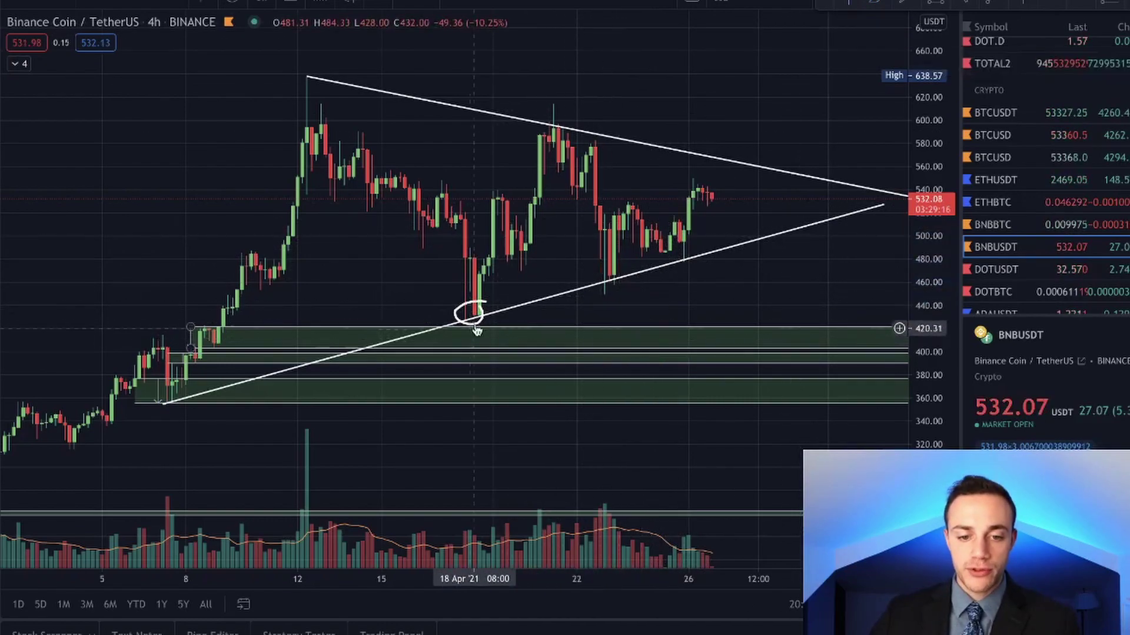
left_click(475, 307)
key("Delete")
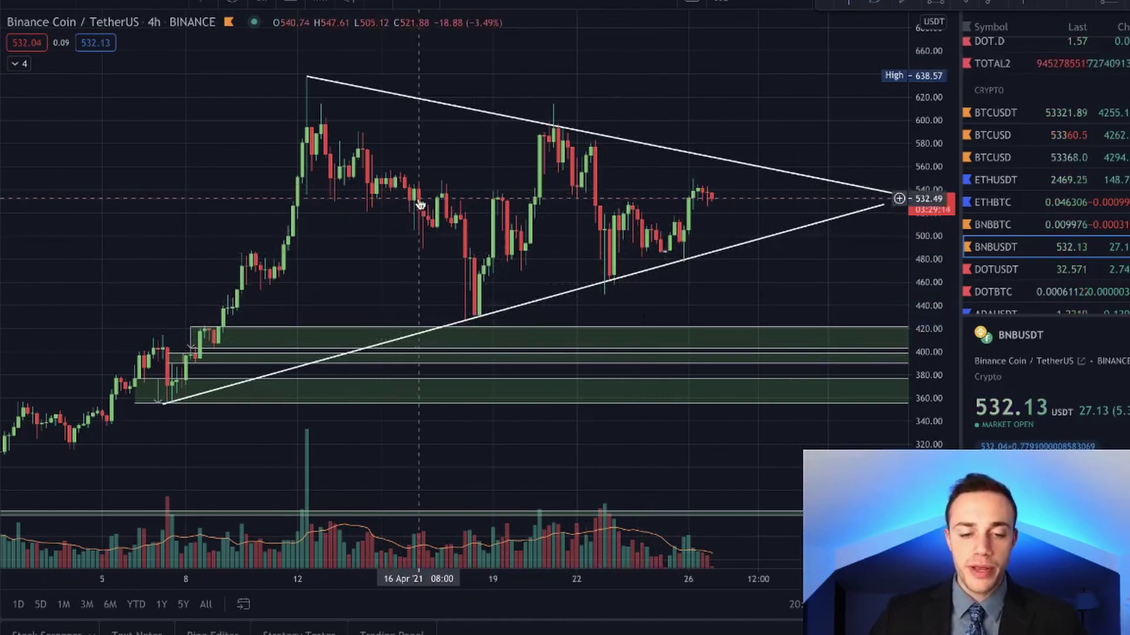
- Sketch a projected price path with the brush: sideways inside the triangle, a dip below support, and a breakout up to about 692
left_click_drag(412, 203, 219, 275)
scroll(363, 255, "down", 2)
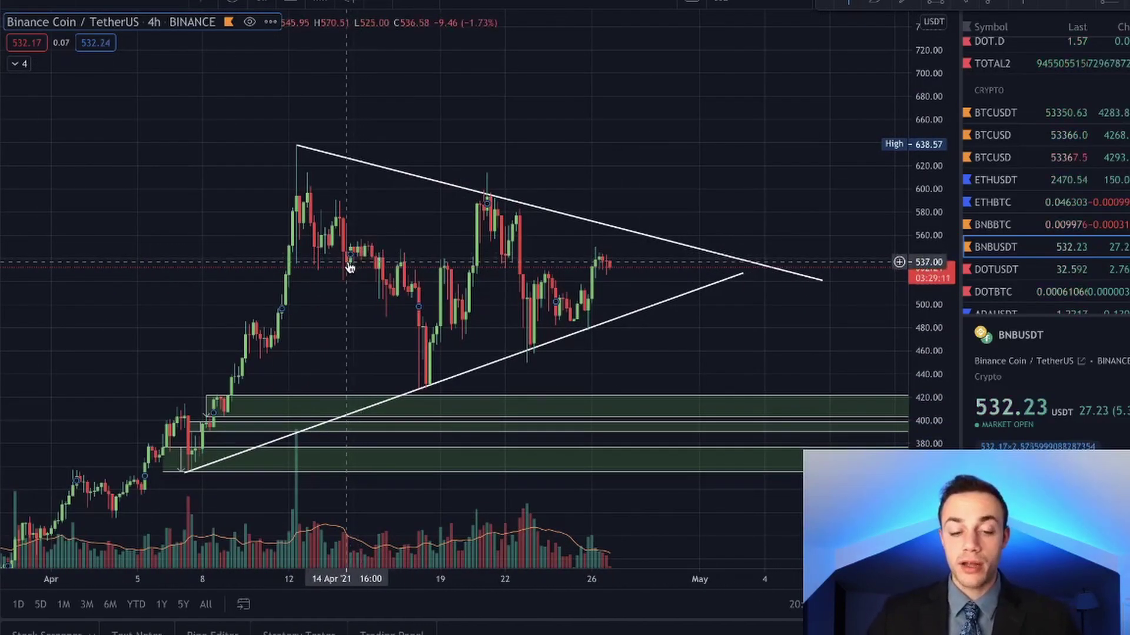
scroll(348, 268, "up", 2)
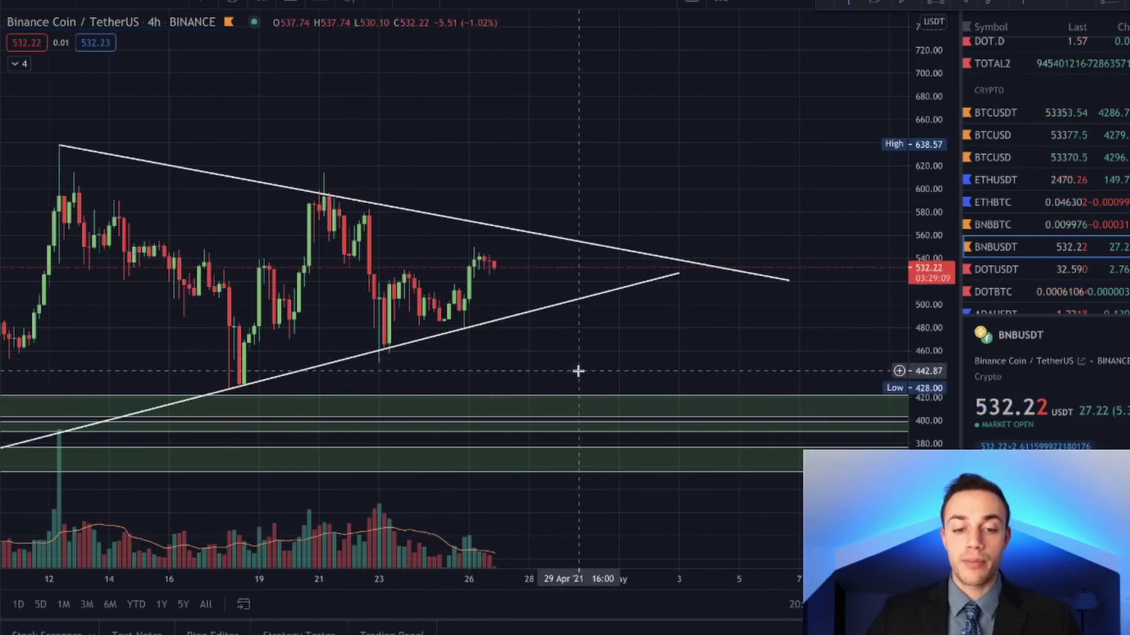
left_click_drag(554, 374, 641, 344)
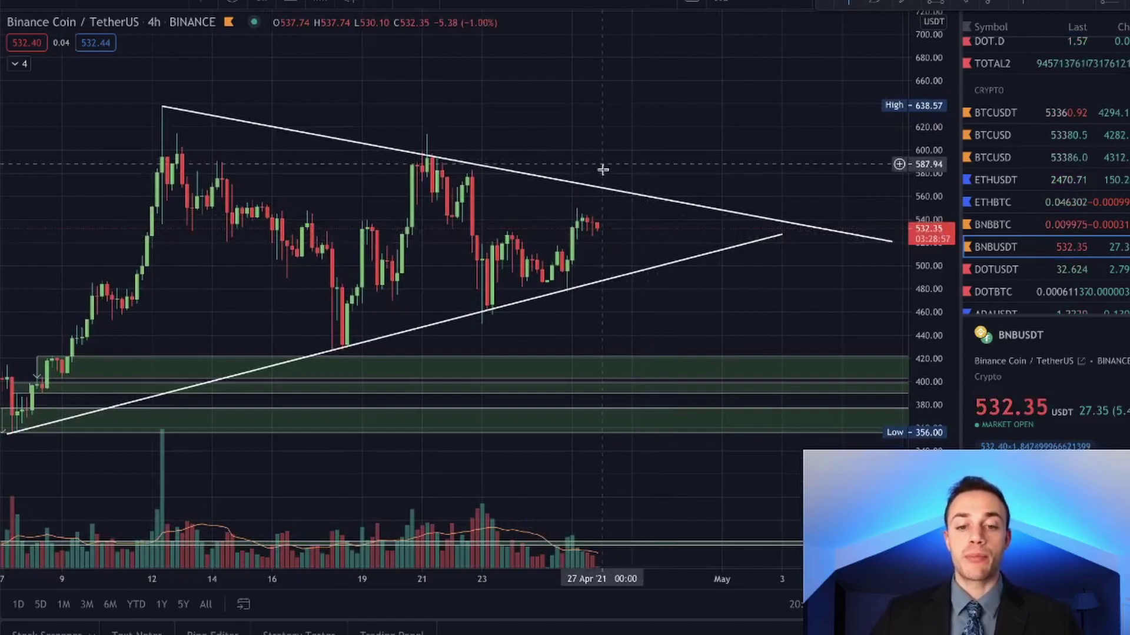
left_click_drag(587, 227, 496, 306)
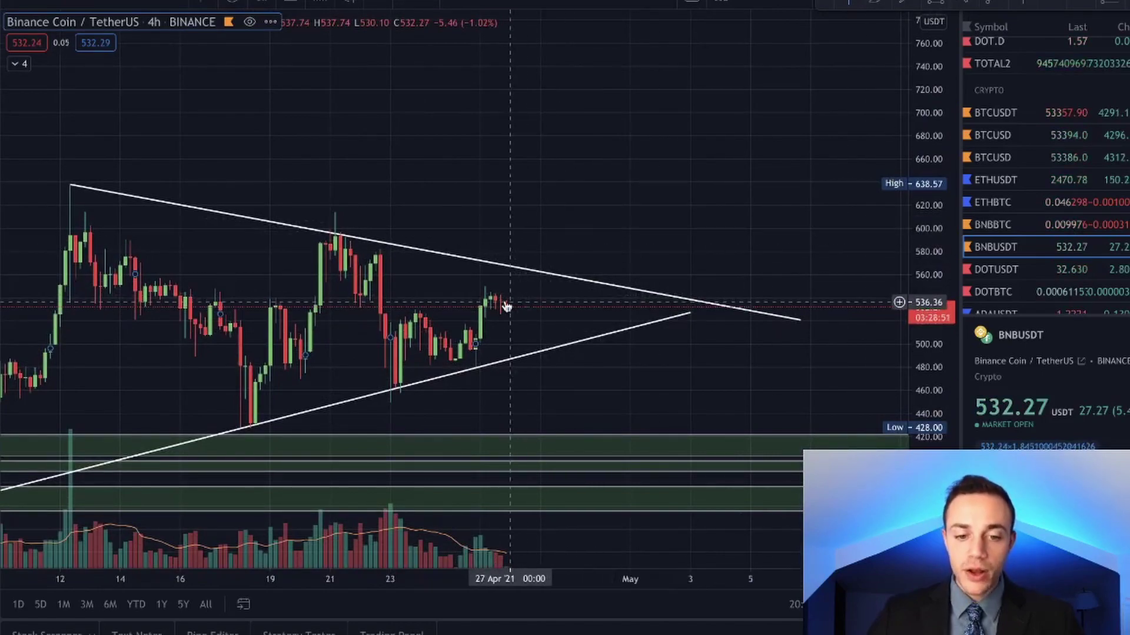
mouse_move(506, 306)
left_mouse_down()
mouse_move(560, 309)
mouse_move(567, 323)
mouse_move(615, 321)
mouse_move(640, 301)
mouse_move(675, 319)
mouse_move(683, 301)
left_mouse_up()
left_click(874, 2)
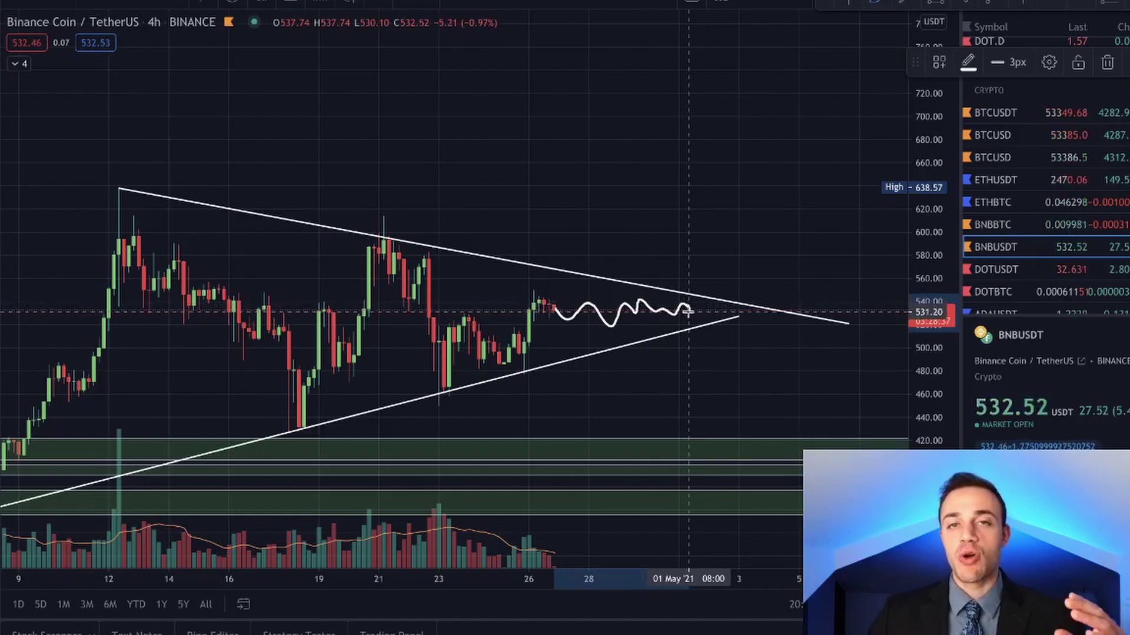
mouse_move(687, 312)
left_mouse_down()
mouse_move(689, 364)
mouse_move(706, 329)
left_mouse_up()
mouse_move(711, 285)
left_mouse_down()
mouse_move(728, 271)
mouse_move(786, 126)
left_mouse_up()
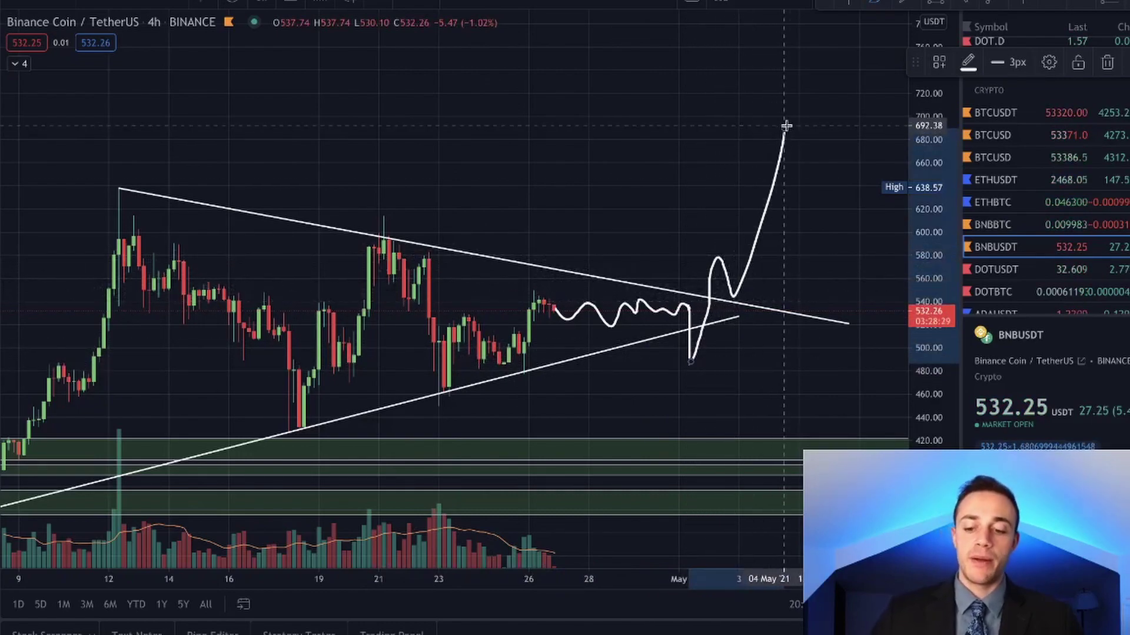
- Delete both brush strokes of the projected price path
key("Delete")
left_click(617, 307)
key("Delete")
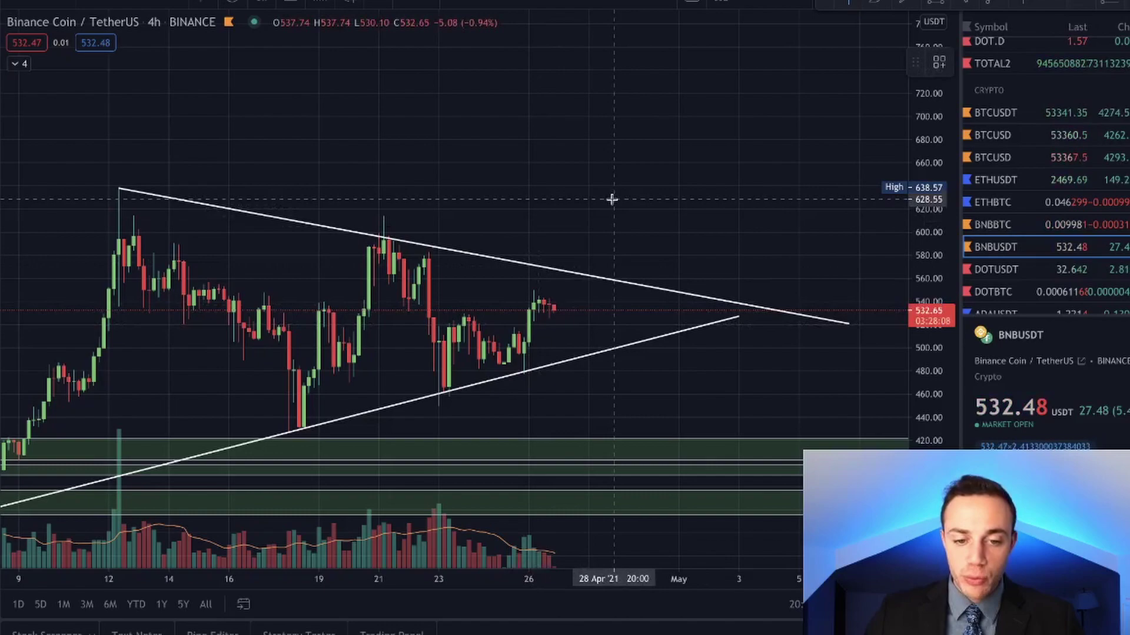
- Add horizontal rays at 565.37 just above the falling trend line and at 518.31 beside the 26 April candles
left_click(616, 273)
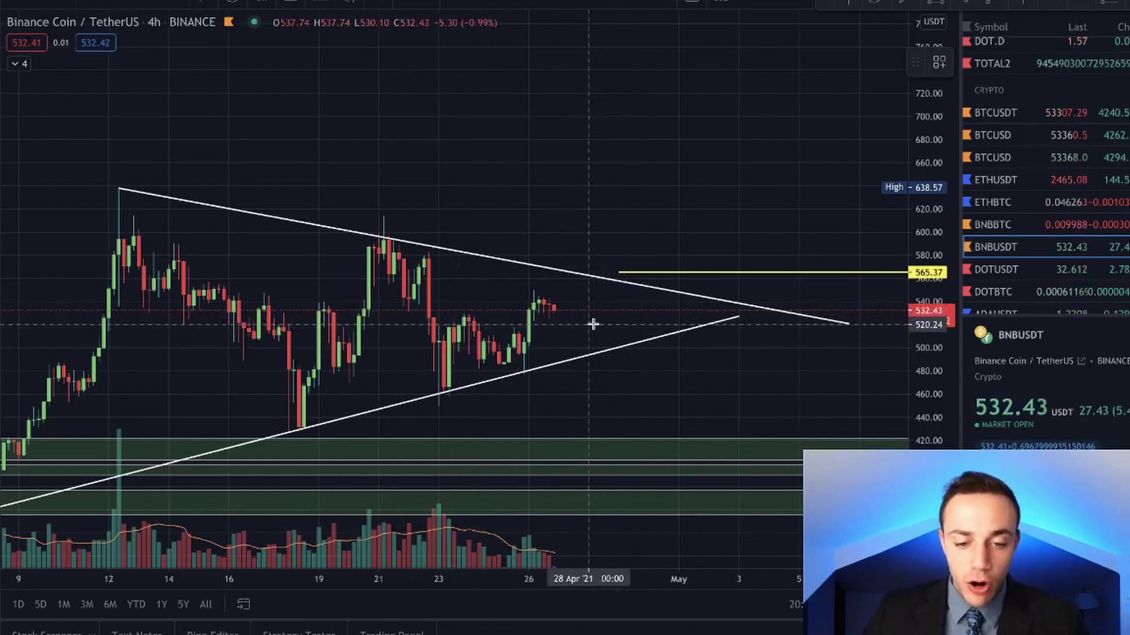
left_click(528, 328)
left_click_drag(560, 348, 520, 250)
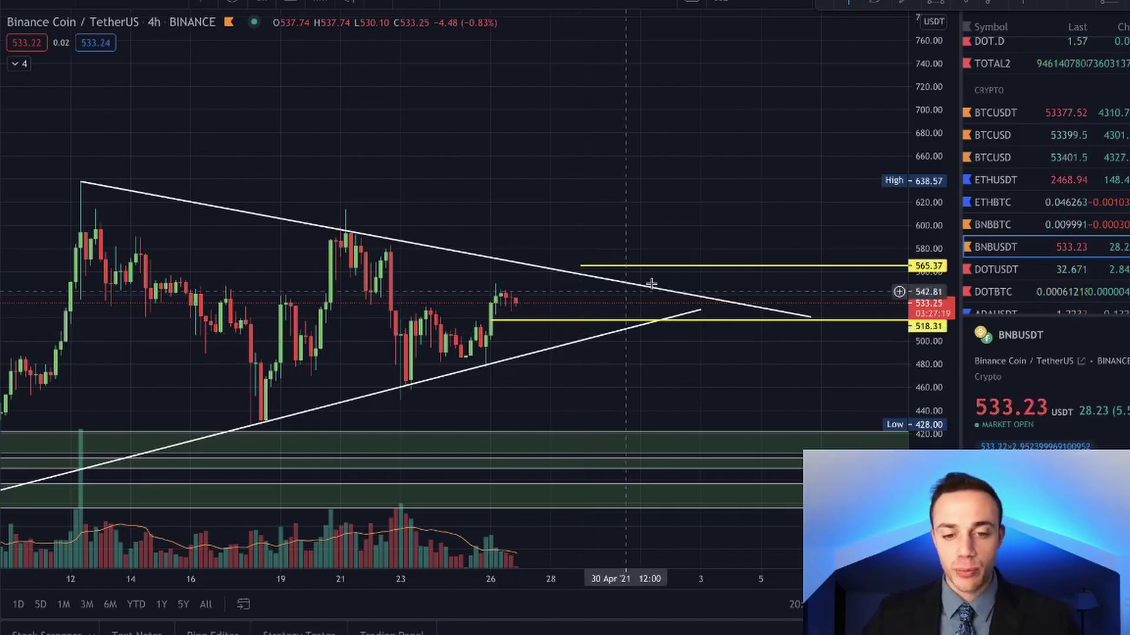
left_click_drag(586, 216, 594, 296)
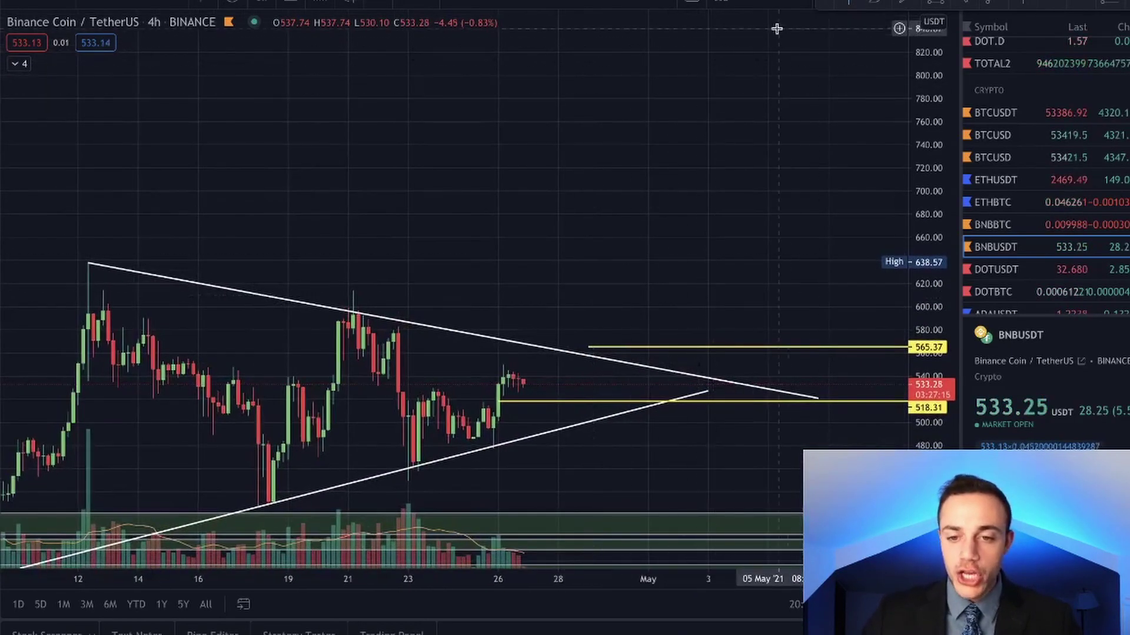
left_click_drag(480, 192, 726, 180)
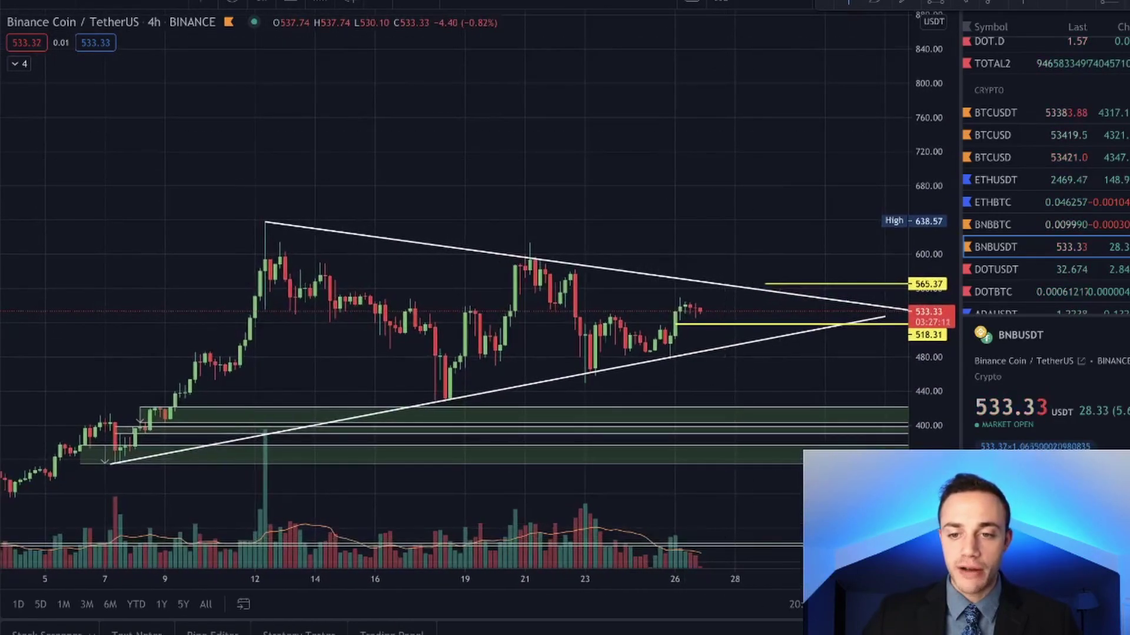
left_click(1107, 1)
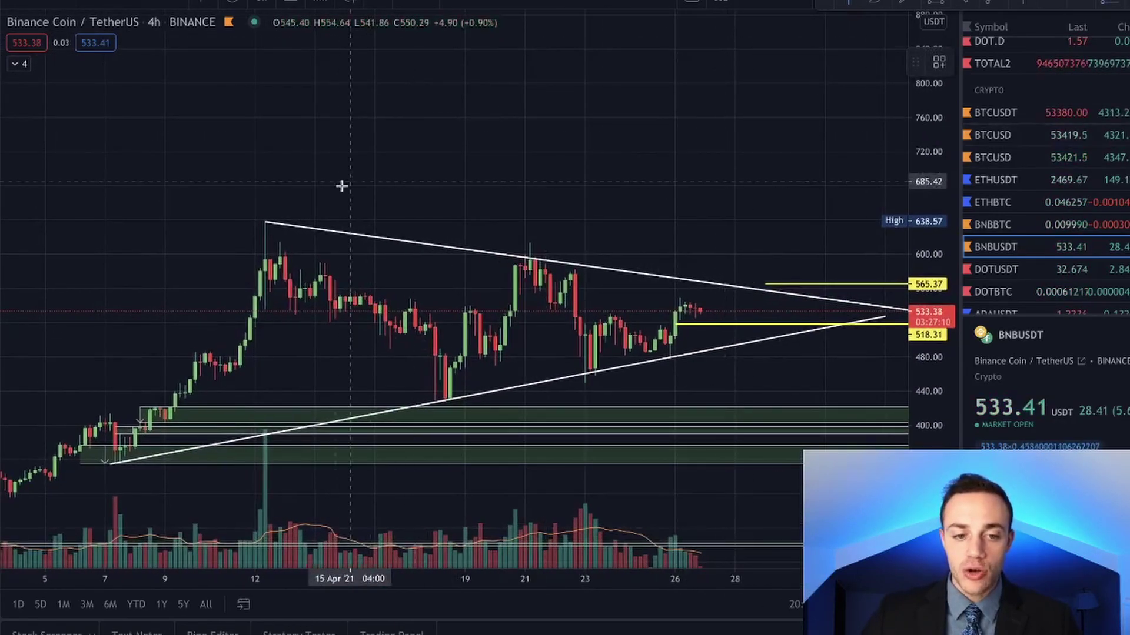
- Draw a Fibonacci retracement from the 638.32 high down to 426.38 to check the upside extension levels, and delete it
left_click(229, 222)
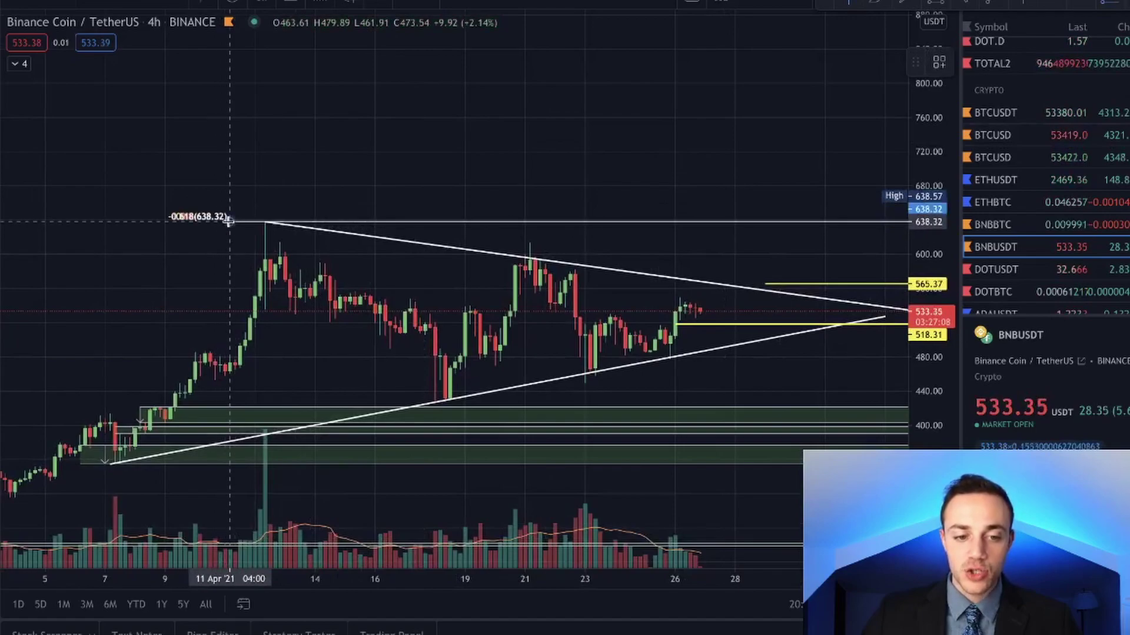
left_click(471, 403)
left_click_drag(629, 182, 551, 285)
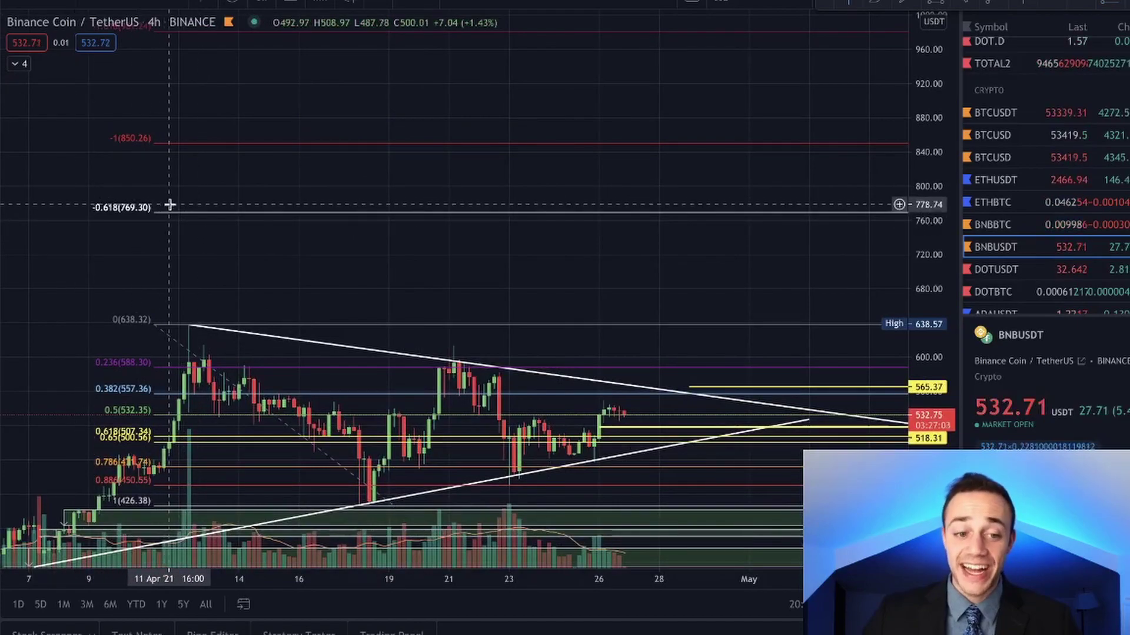
left_click_drag(283, 95, 287, 148)
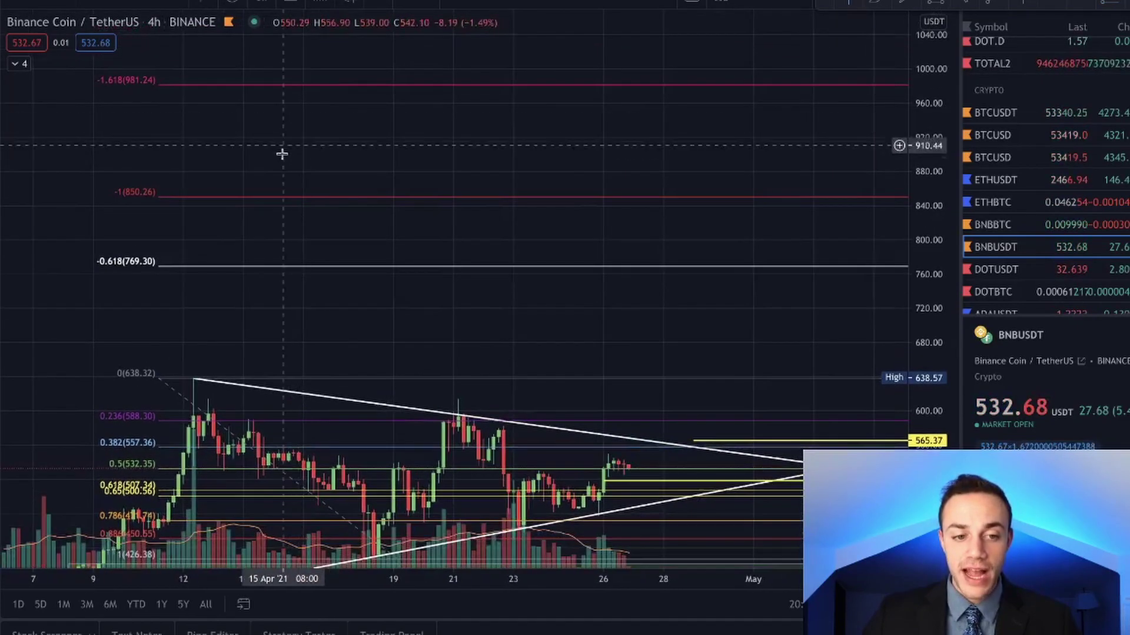
left_click(390, 263)
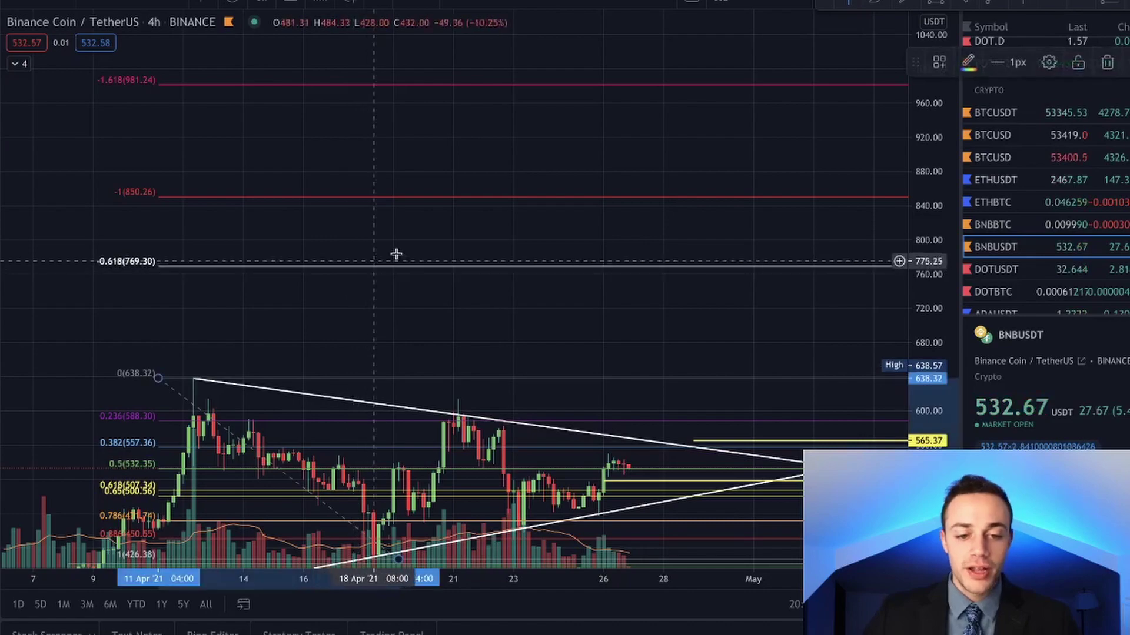
key("Delete")
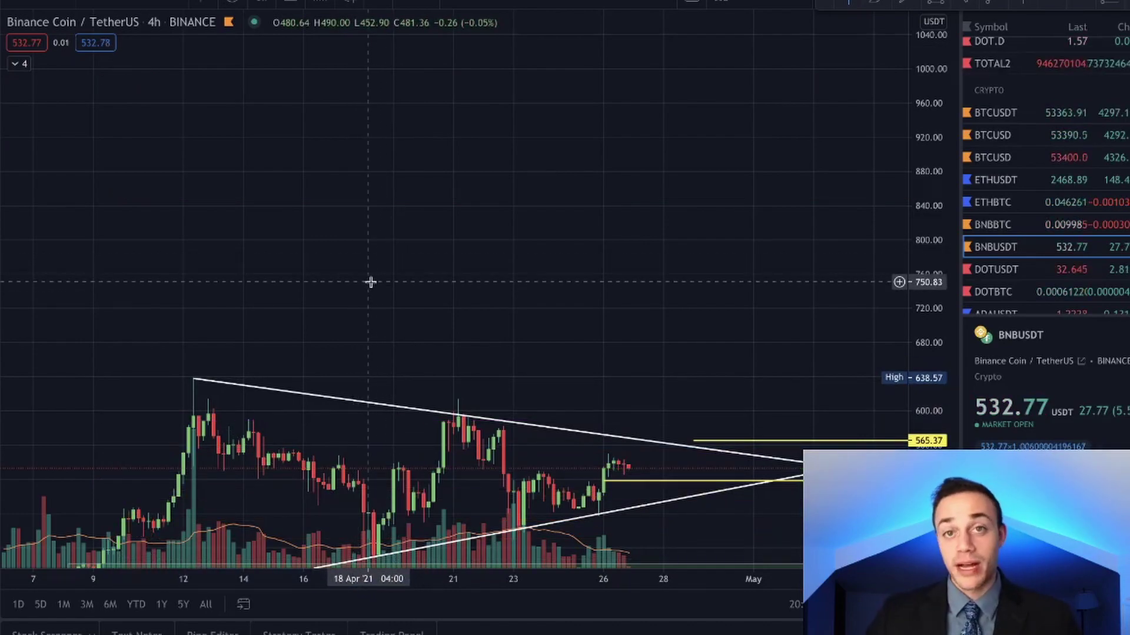
- Examine the converging triangle and price action between the 565.37 and 518.31 rays, from the early April lows to the apex
left_click_drag(591, 283, 608, 188)
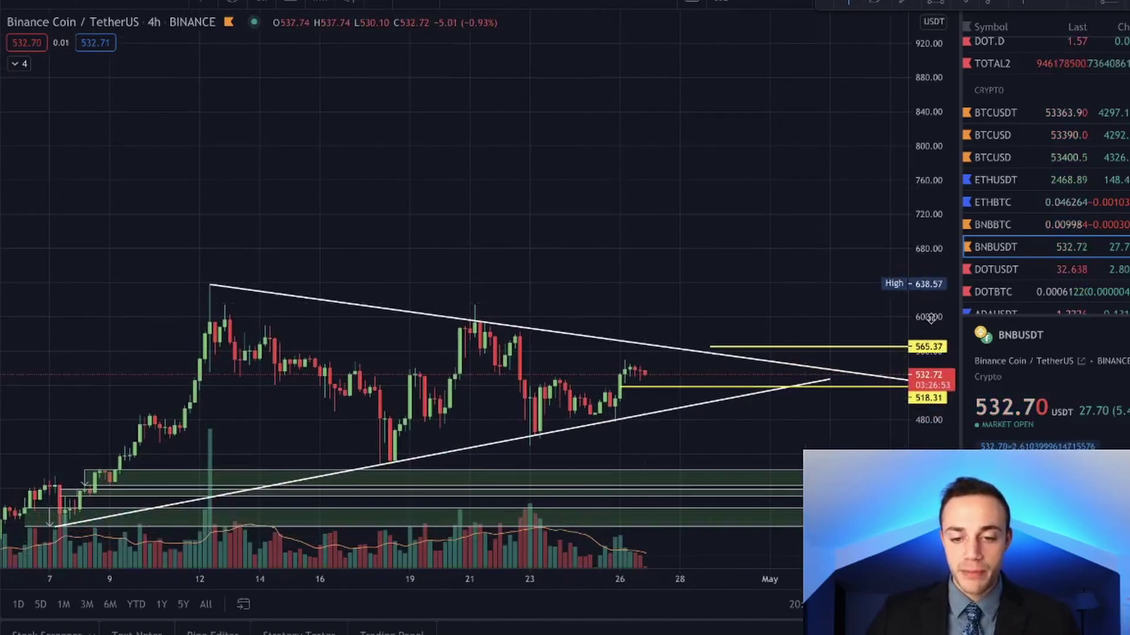
left_click_drag(942, 338, 938, 121)
left_click_drag(754, 290, 618, 192)
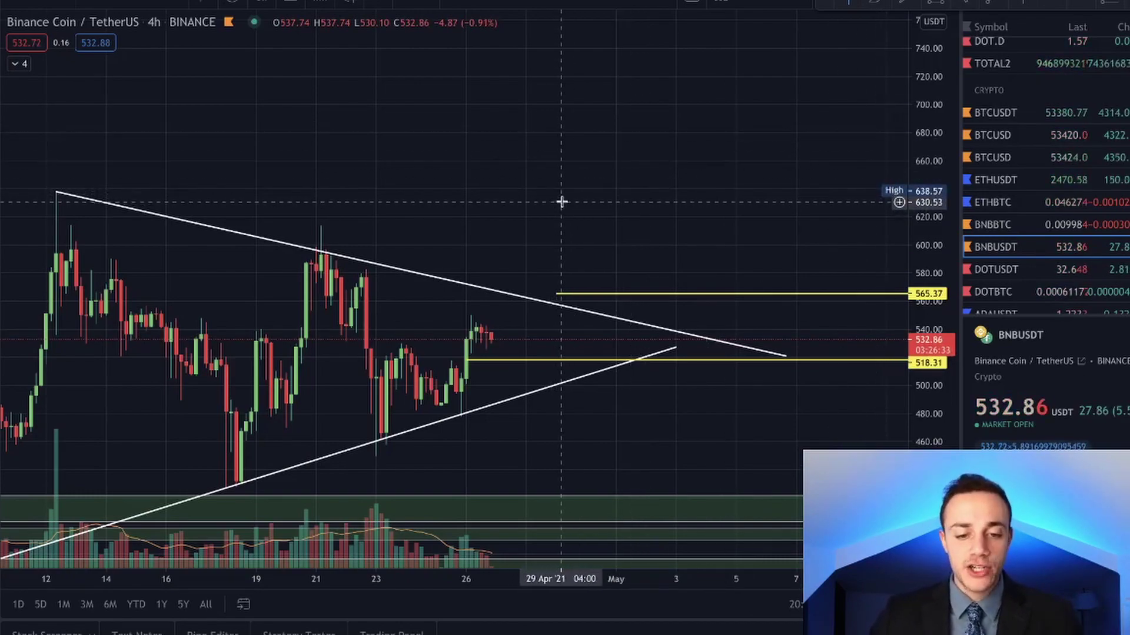
scroll(567, 172, "down", 2)
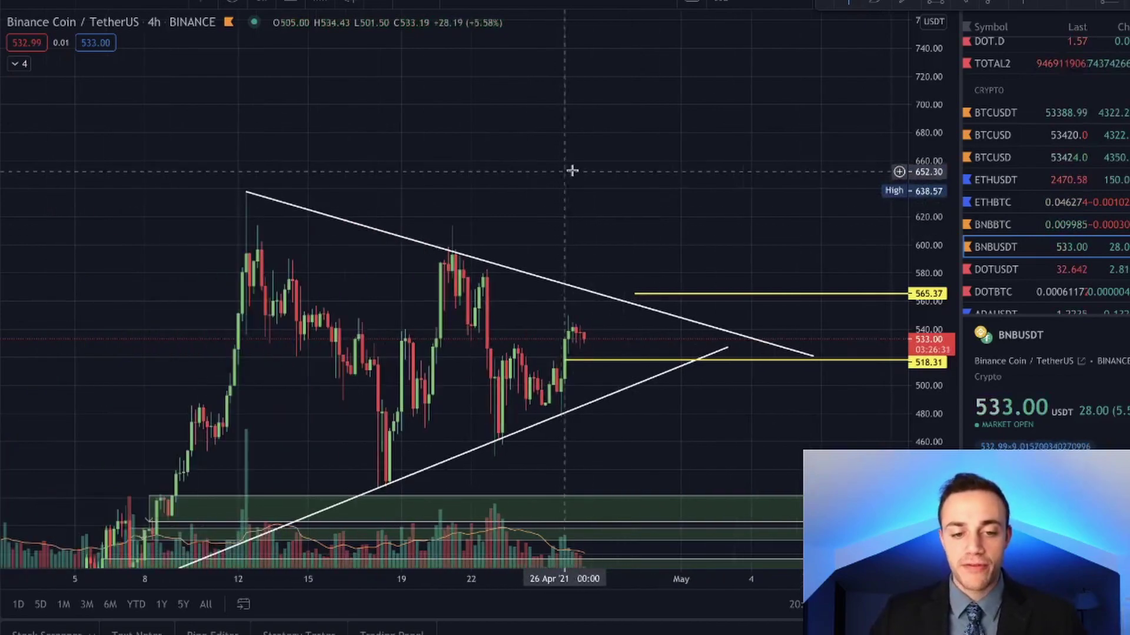
left_click_drag(643, 159, 549, 128)
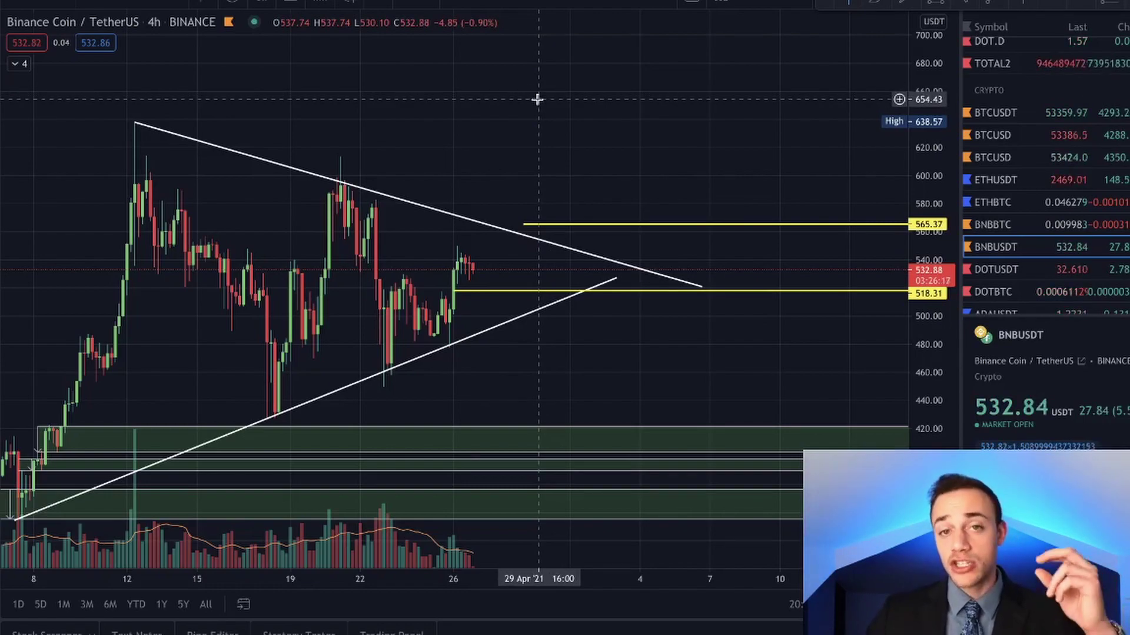
left_click_drag(525, 136, 454, 154)
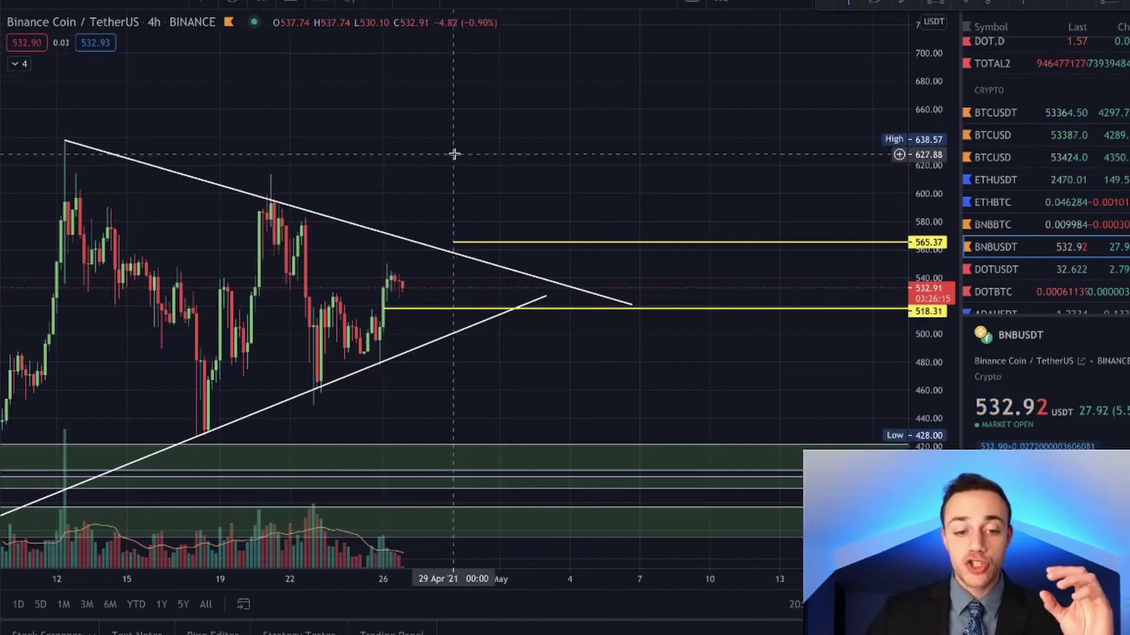
left_click_drag(536, 165, 621, 153)
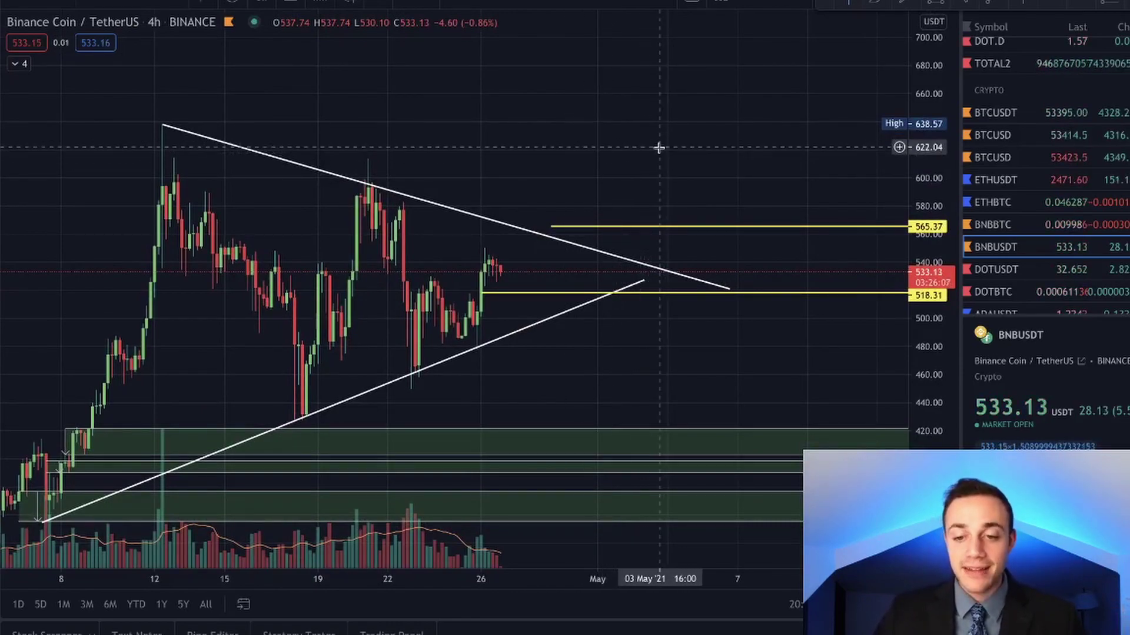
left_click_drag(577, 151, 611, 145)
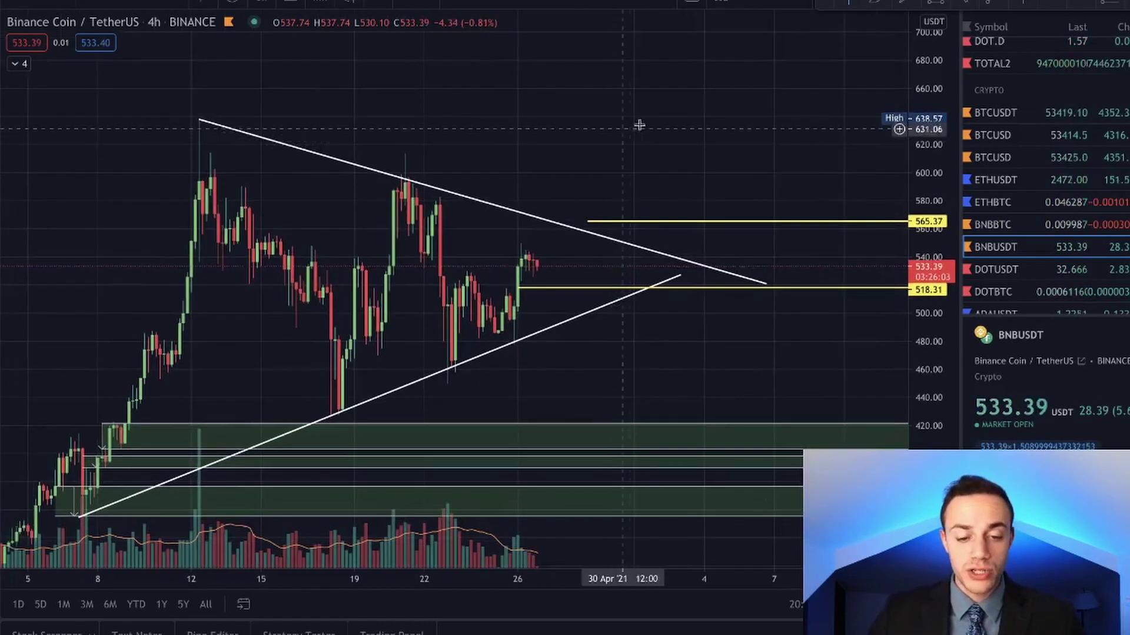
left_click_drag(346, 313, 428, 224)
scroll(409, 206, "up", 2)
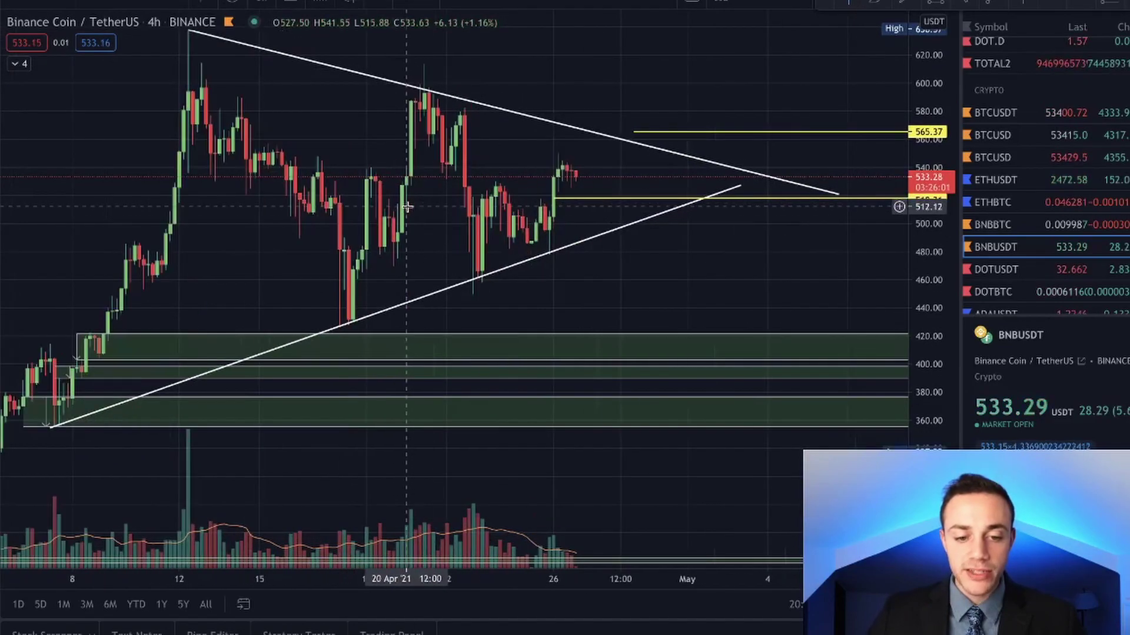
left_click_drag(303, 254, 315, 320)
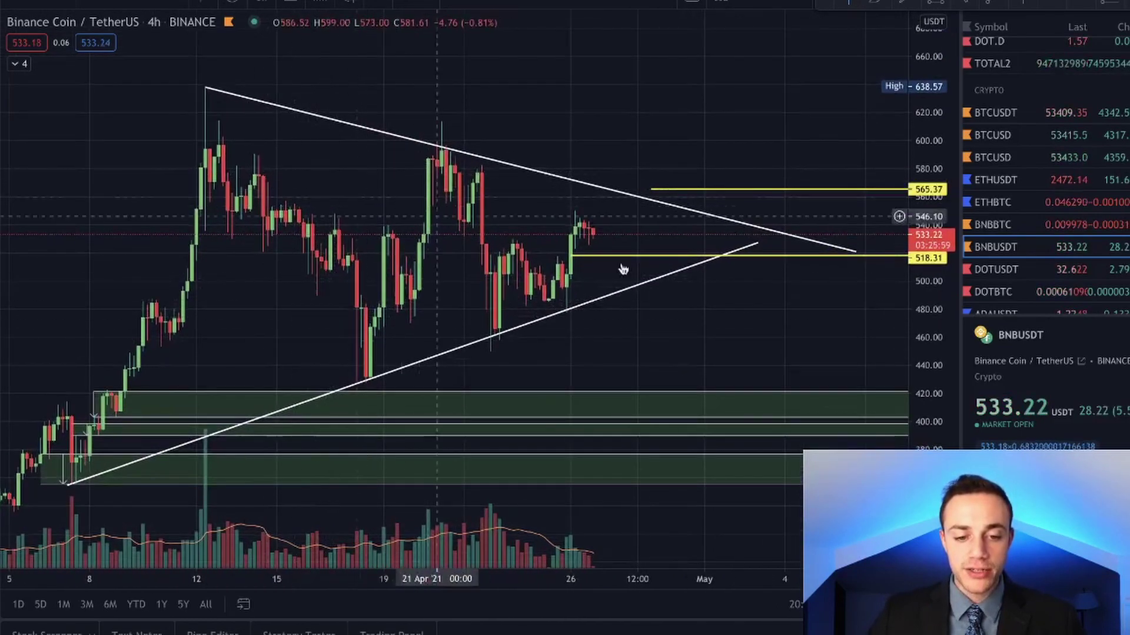
- Delete the horizontal ray at 565.37 above the falling trend line
left_click_drag(911, 219, 911, 232)
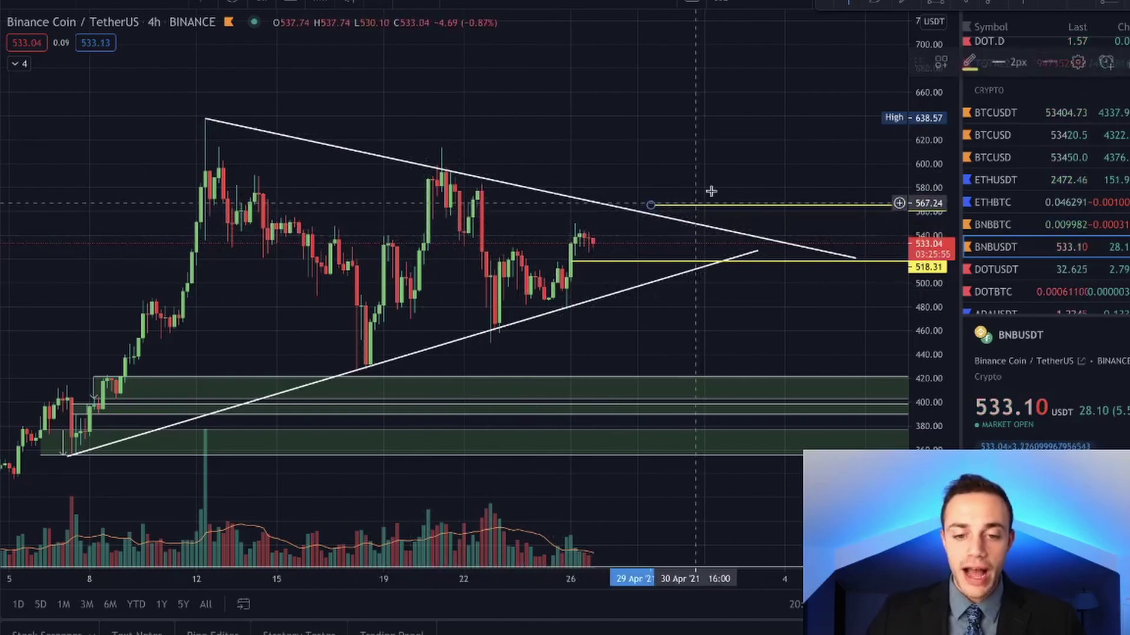
key("Delete")
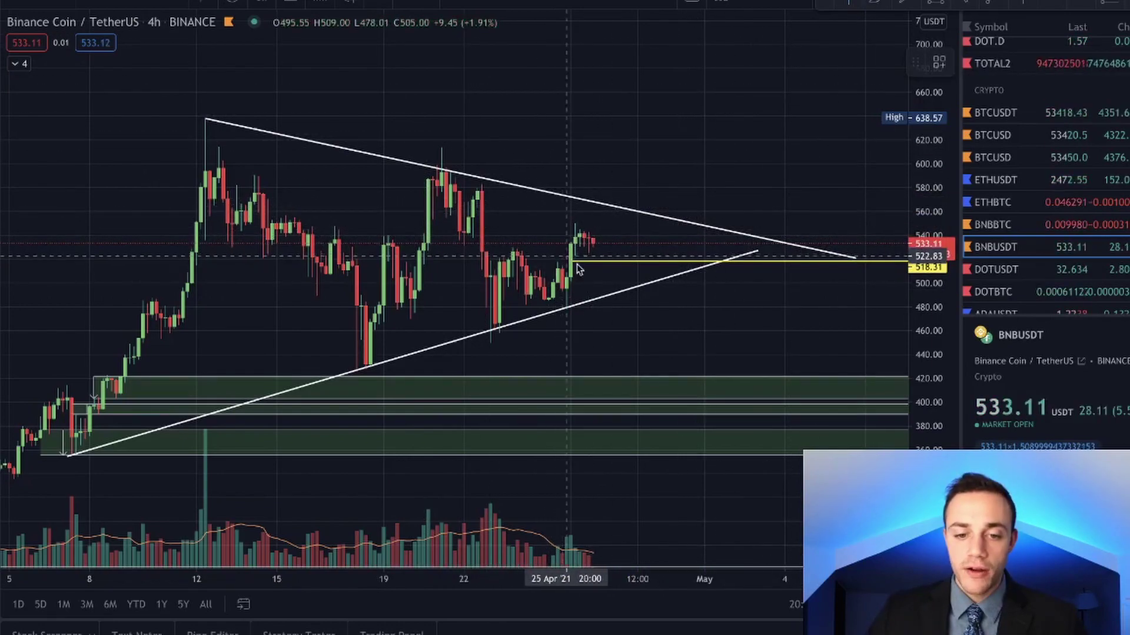
- Sketch a breakout-and-retest path up to about 680 with the brush, and delete it together with the 518.31 ray
mouse_move(600, 247)
left_mouse_down()
mouse_move(610, 222)
mouse_move(656, 203)
mouse_move(744, 65)
left_mouse_up()
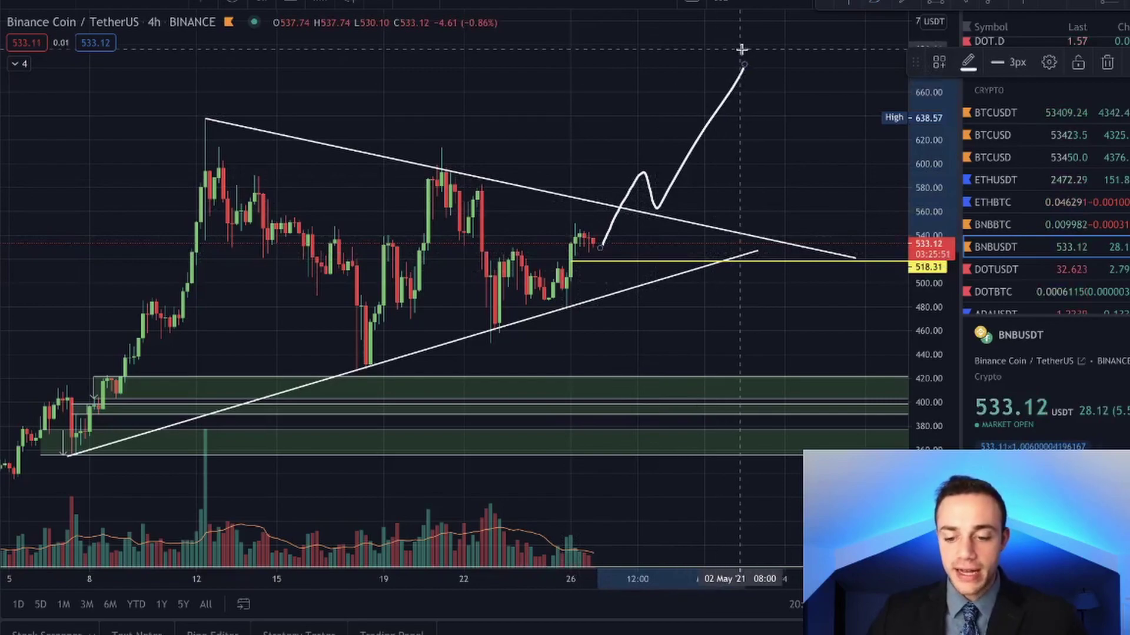
key("Delete")
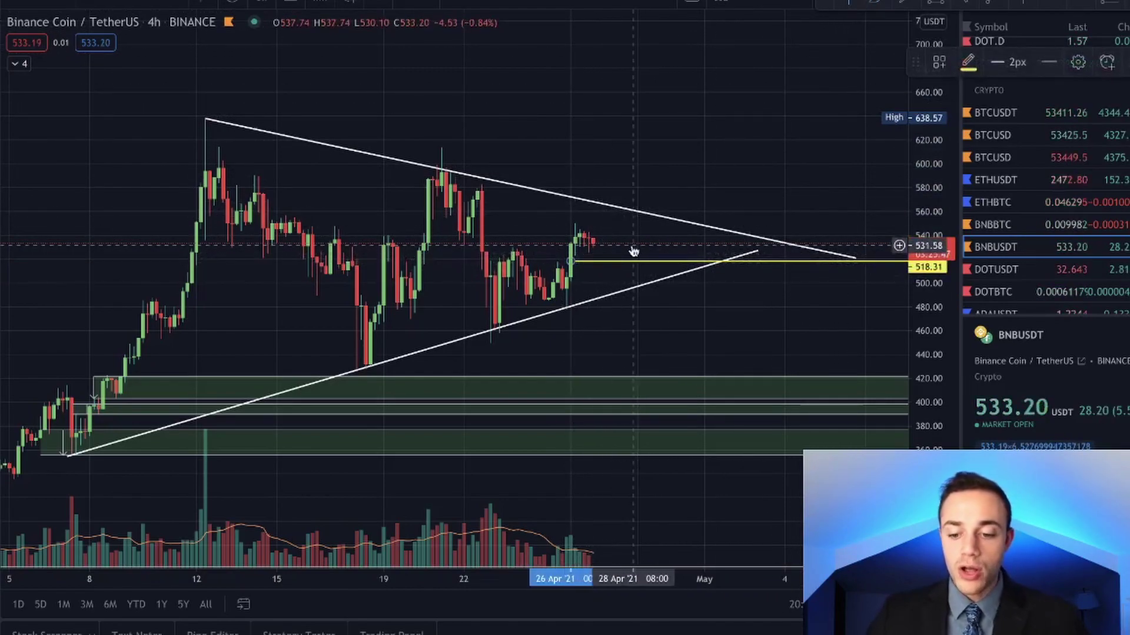
key("Delete")
- Open the LUNAUSDT chart from the watchlist
scroll(1112, 179, "down", 2)
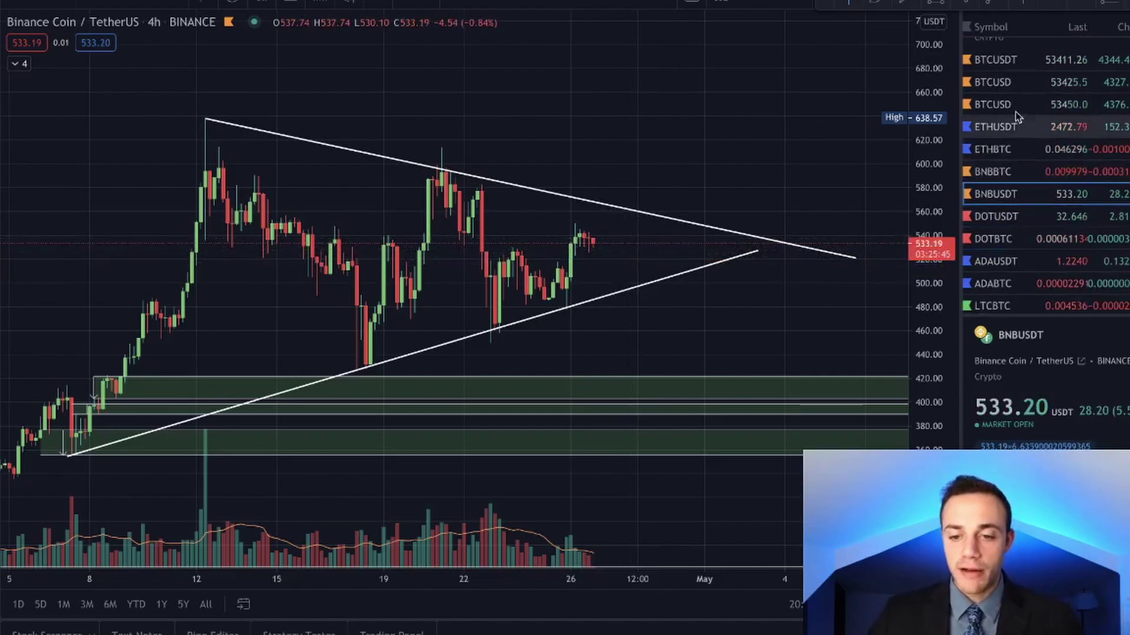
scroll(1111, 177, "down", 2)
scroll(1106, 171, "down", 2)
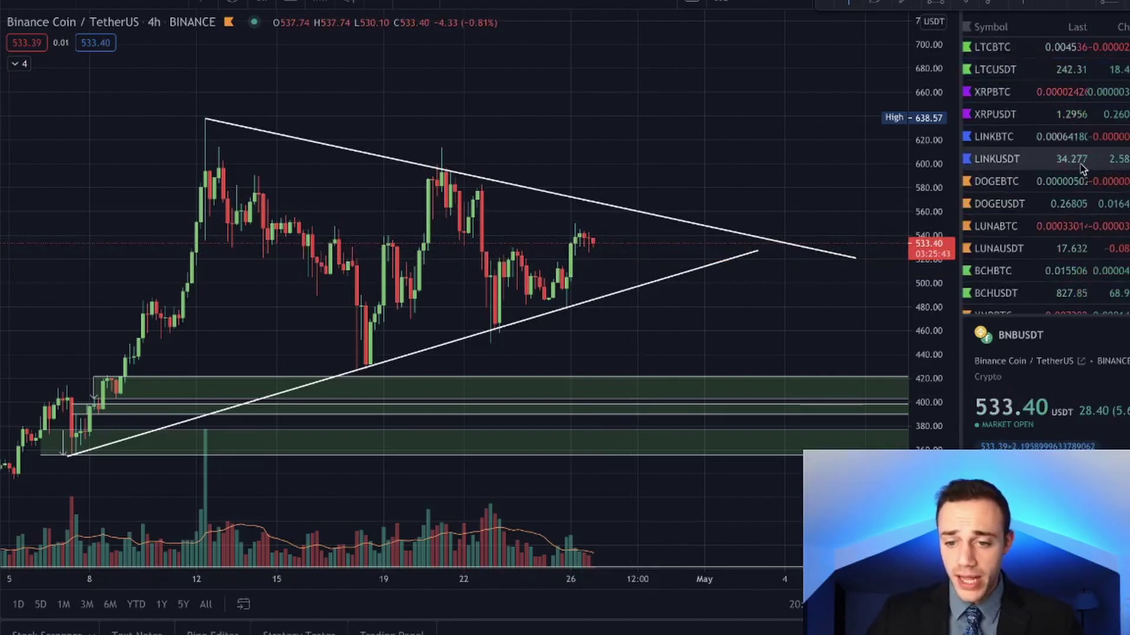
scroll(1083, 188, "down", 1)
left_click(1086, 216)
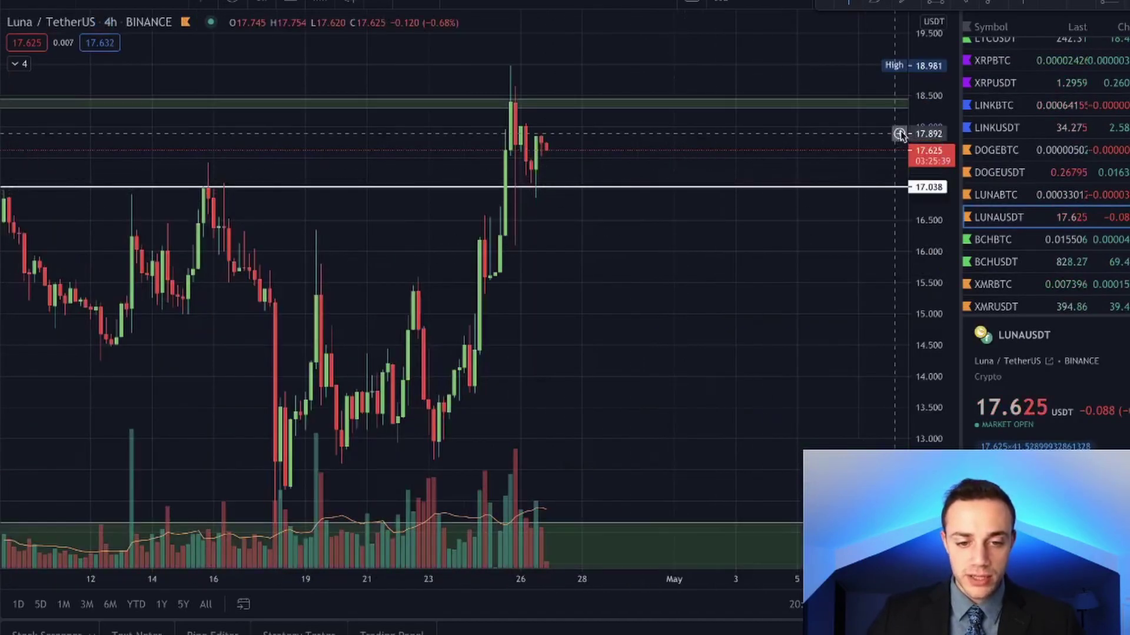
- Delete the white horizontal line at 17.038 and the thin green zone just above 18, keeping the yellow zone near 22
left_click_drag(922, 109, 922, 356)
scroll(282, 309, "down", 3)
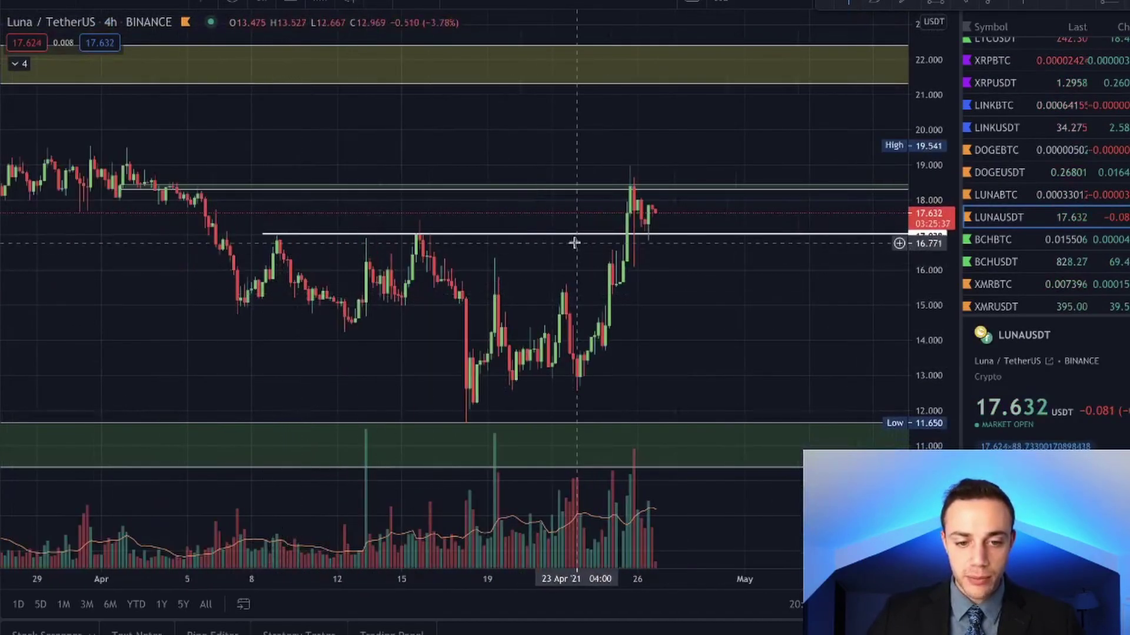
mouse_move(560, 242)
left_mouse_down()
mouse_move(668, 86)
mouse_move(563, 193)
left_mouse_up()
key("Delete")
left_click_drag(374, 106, 497, 186)
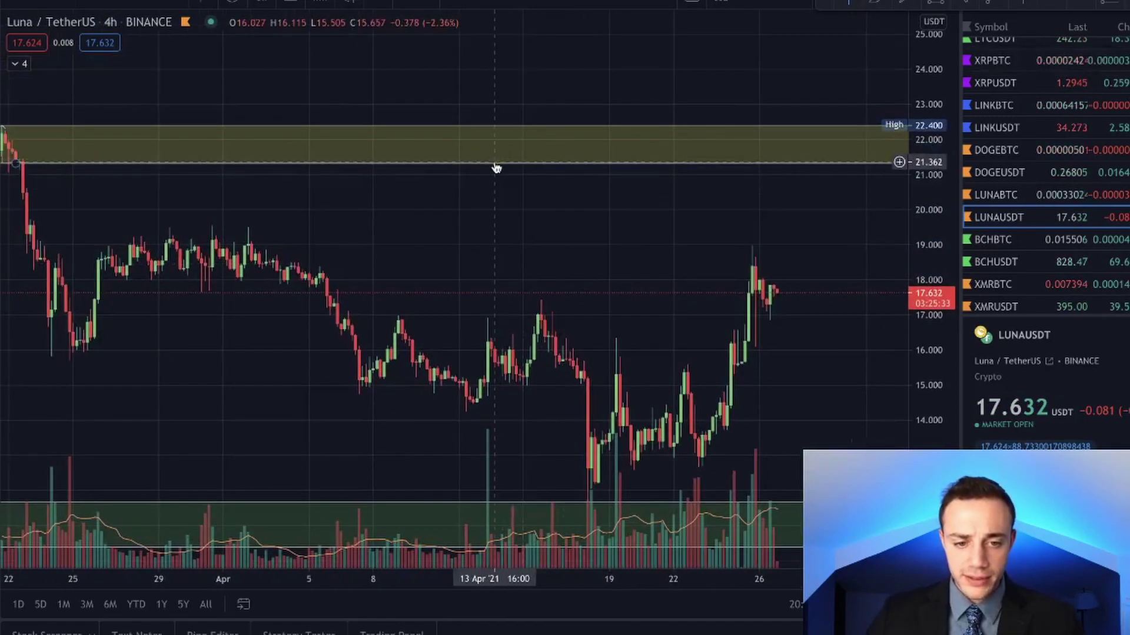
left_click(492, 157)
- Draw a falling trend line from the 21 March high near 22.4 along the mid-April highs to about 13.9 at the end of April
left_click_drag(348, 226, 343, 197)
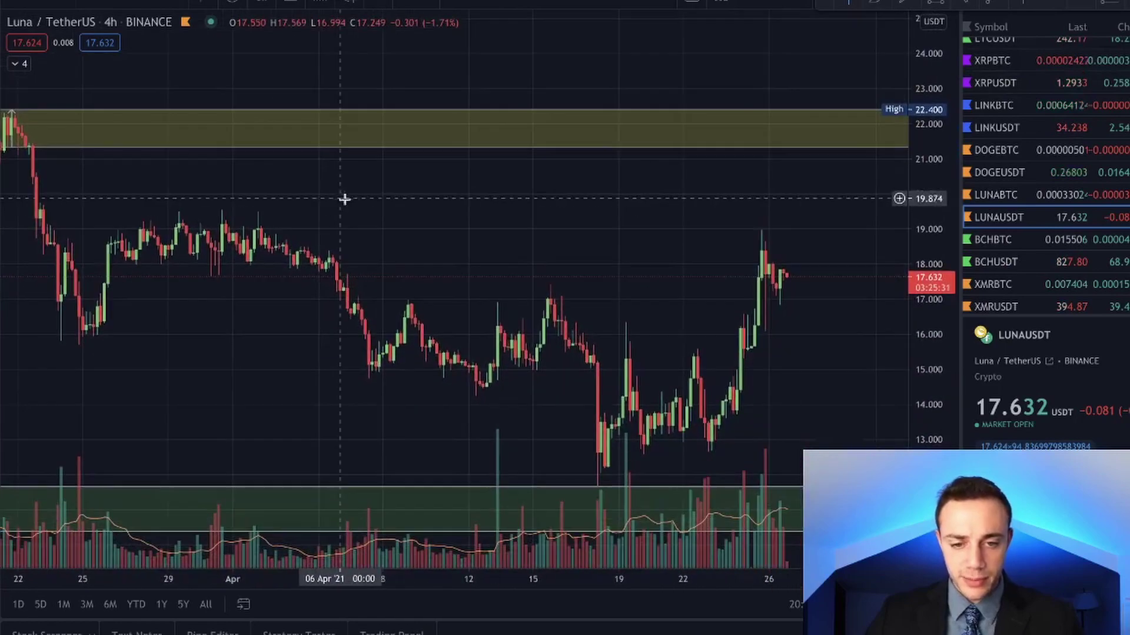
left_click_drag(721, 298, 676, 264)
scroll(659, 255, "down", 2)
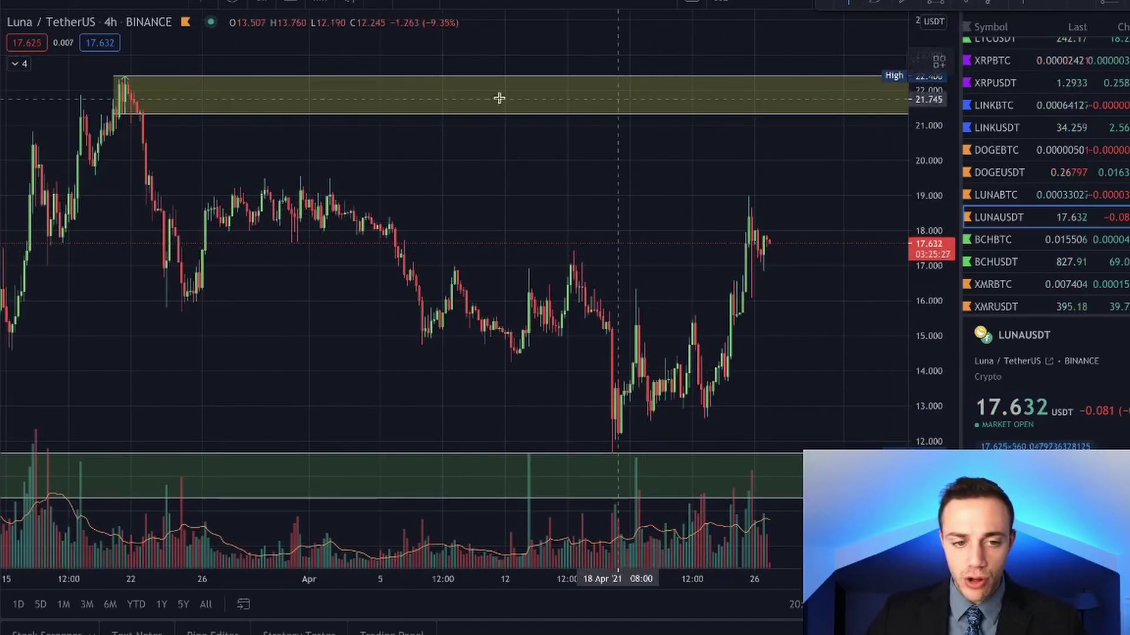
left_click(124, 85)
left_click(122, 76)
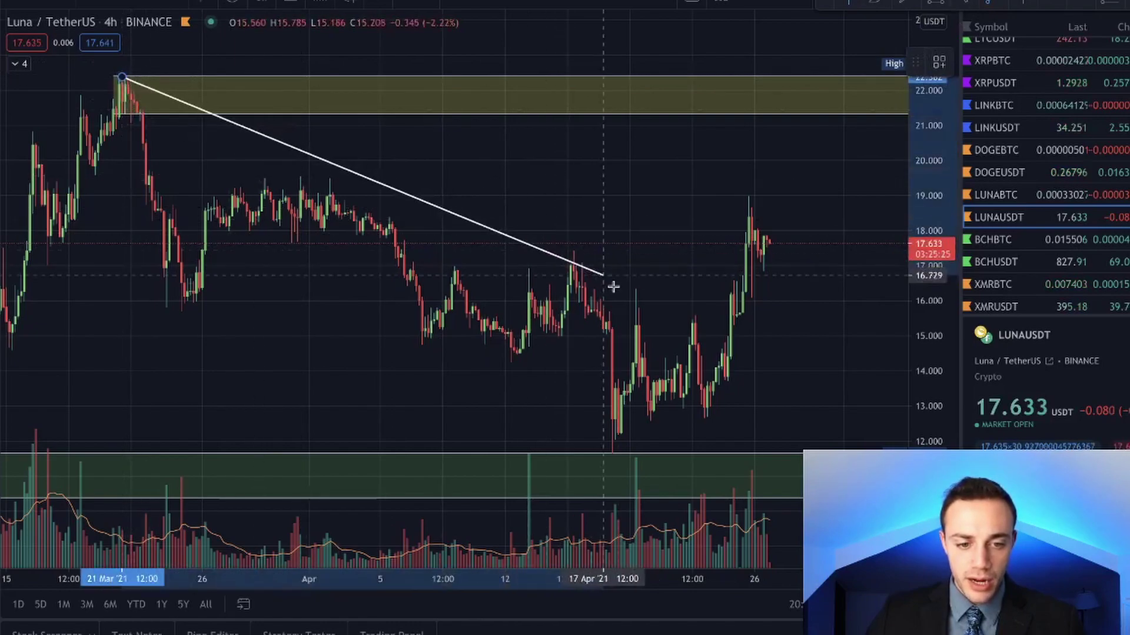
left_click(837, 374)
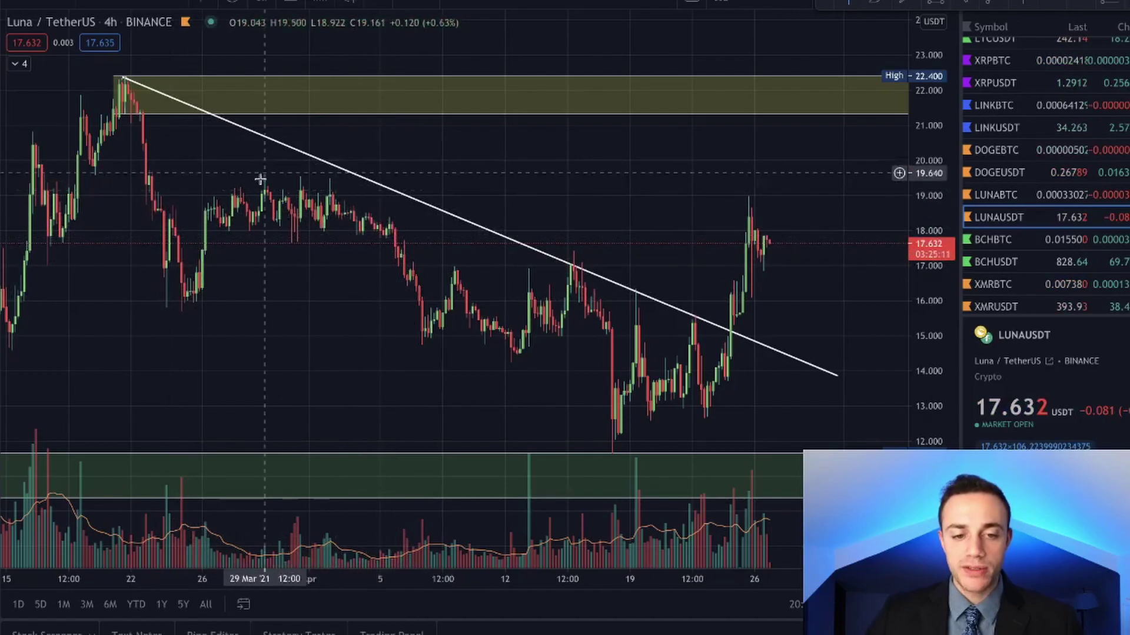
- Mark the 24 April breakout candle crossing the falling trend line with a brush stroke, and remove the stroke
left_click_drag(371, 277, 336, 257)
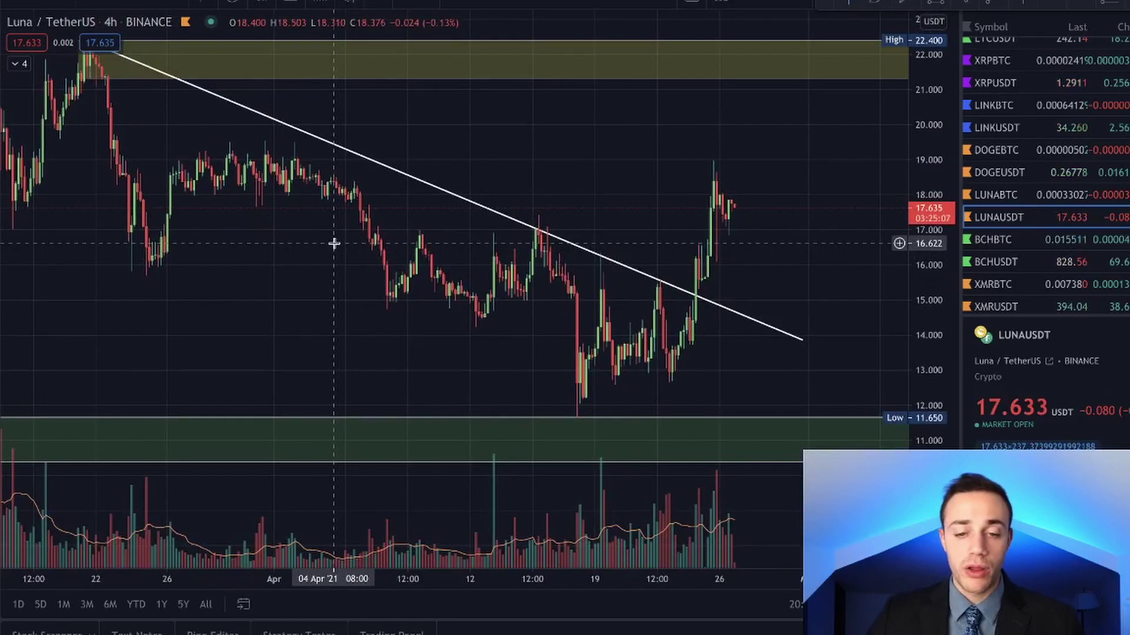
left_click_drag(404, 234, 469, 316)
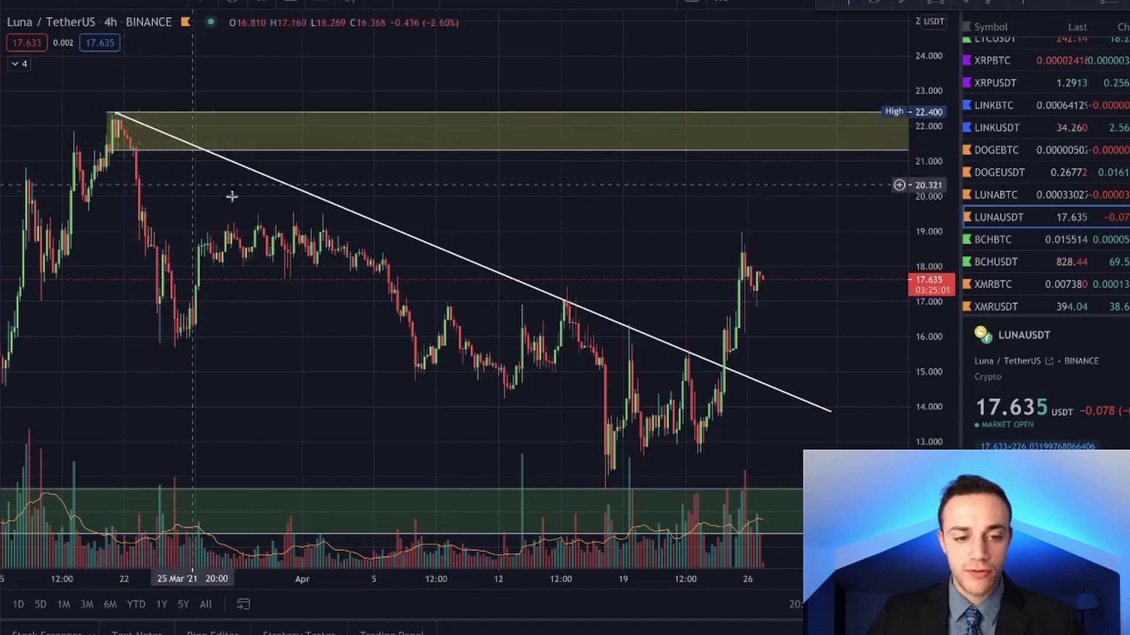
left_click_drag(410, 297, 253, 177)
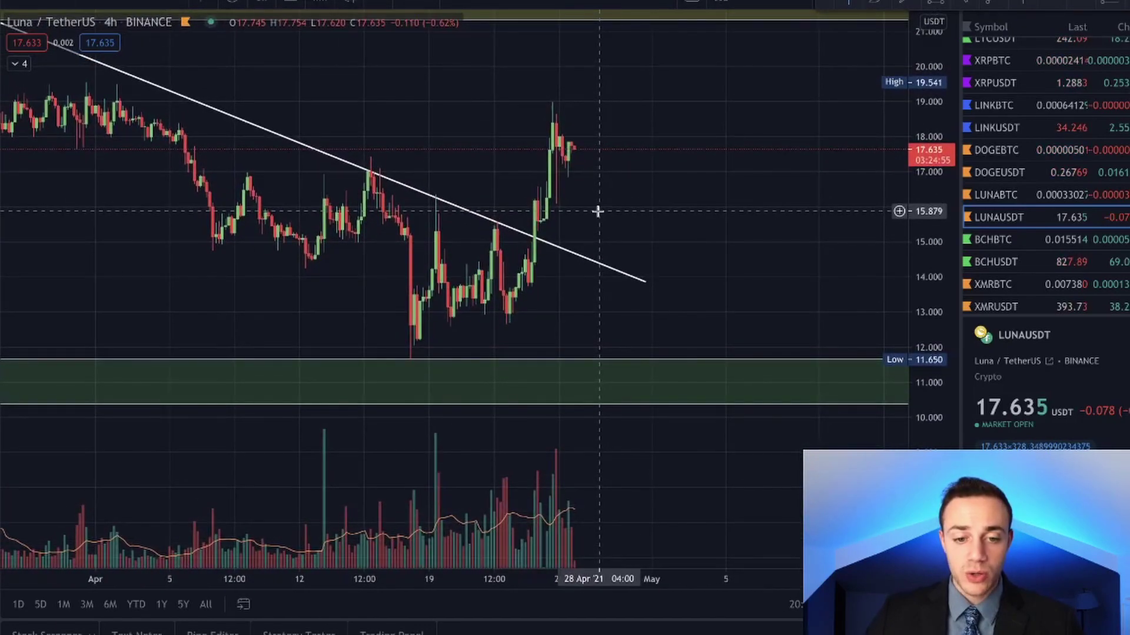
scroll(503, 154, "down", 1)
left_click_drag(484, 126, 471, 176)
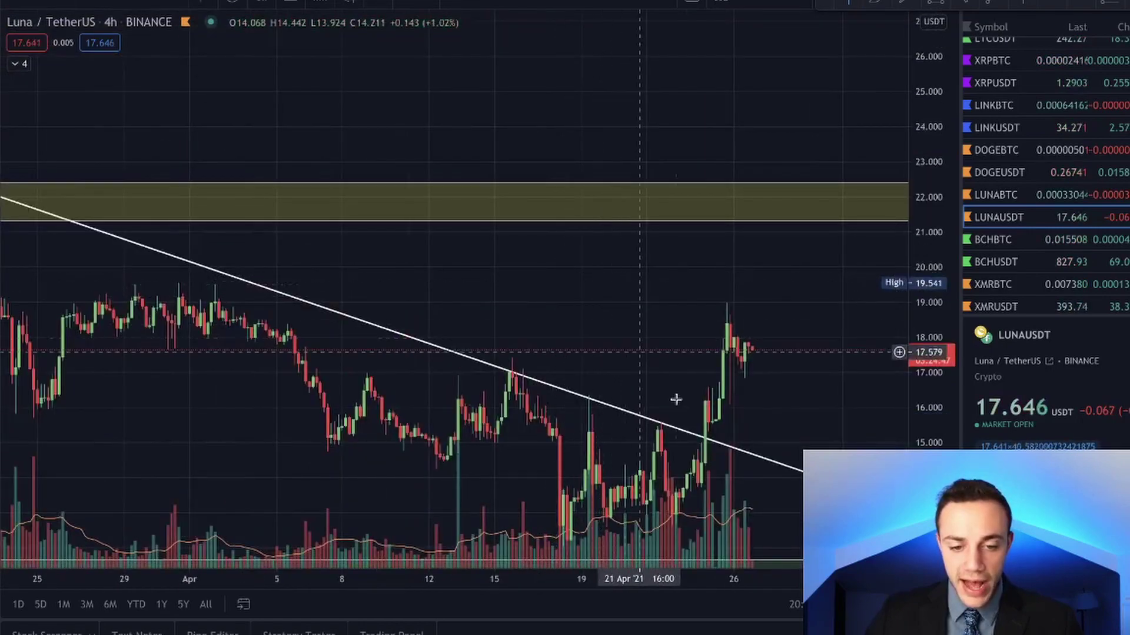
left_click_drag(660, 390, 566, 310)
scroll(467, 227, "up", 3)
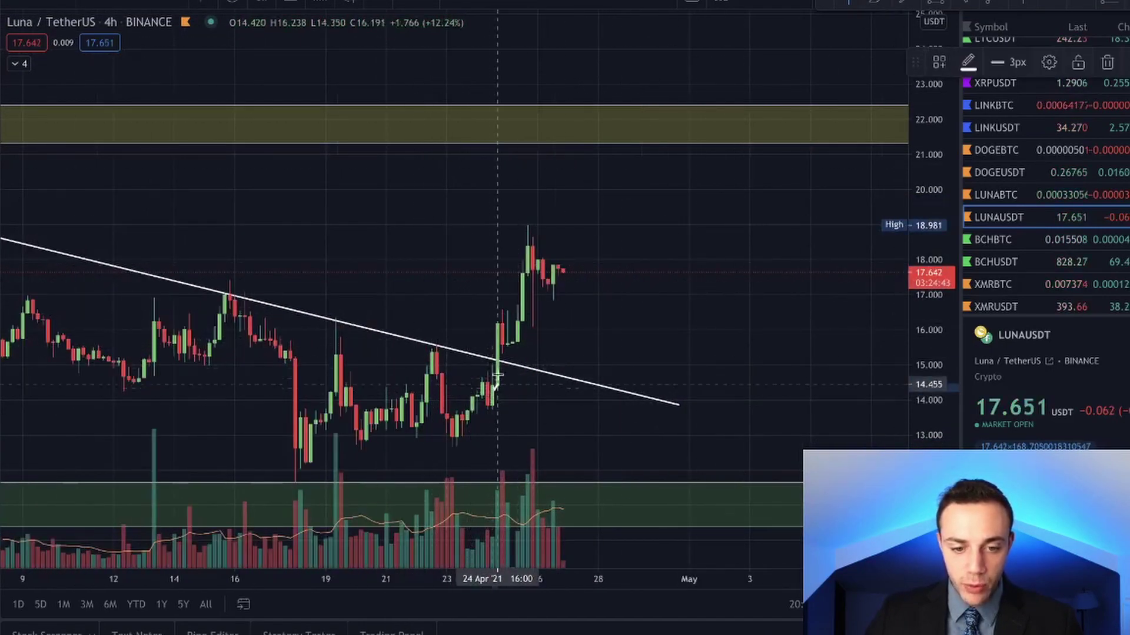
left_click_drag(497, 385, 501, 299)
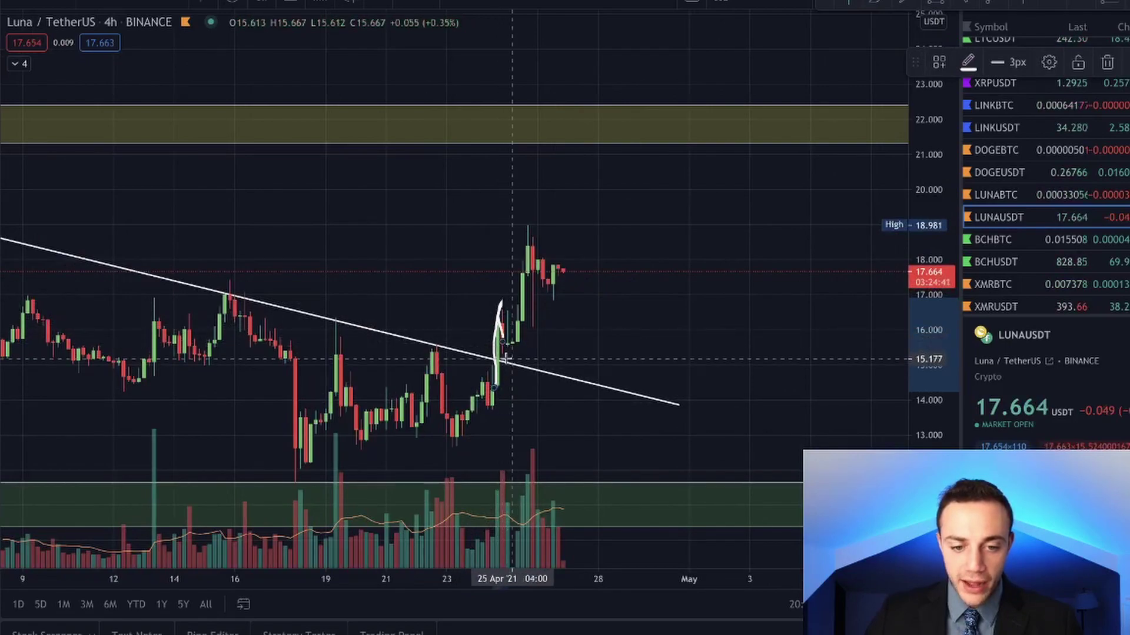
key("Delete")
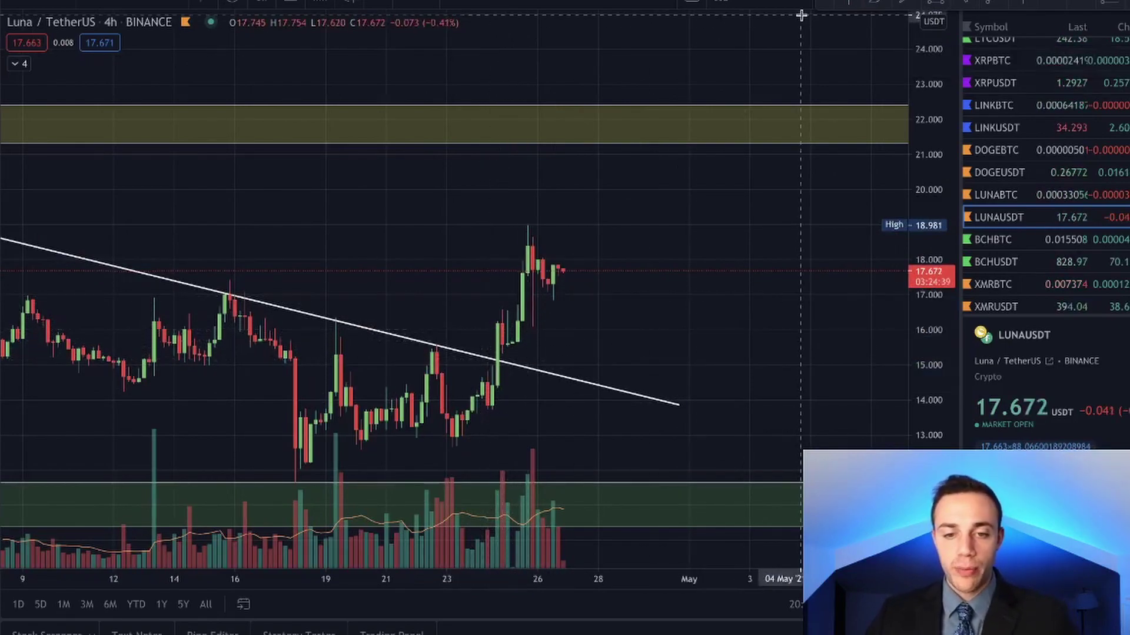
left_click_drag(447, 210, 550, 273)
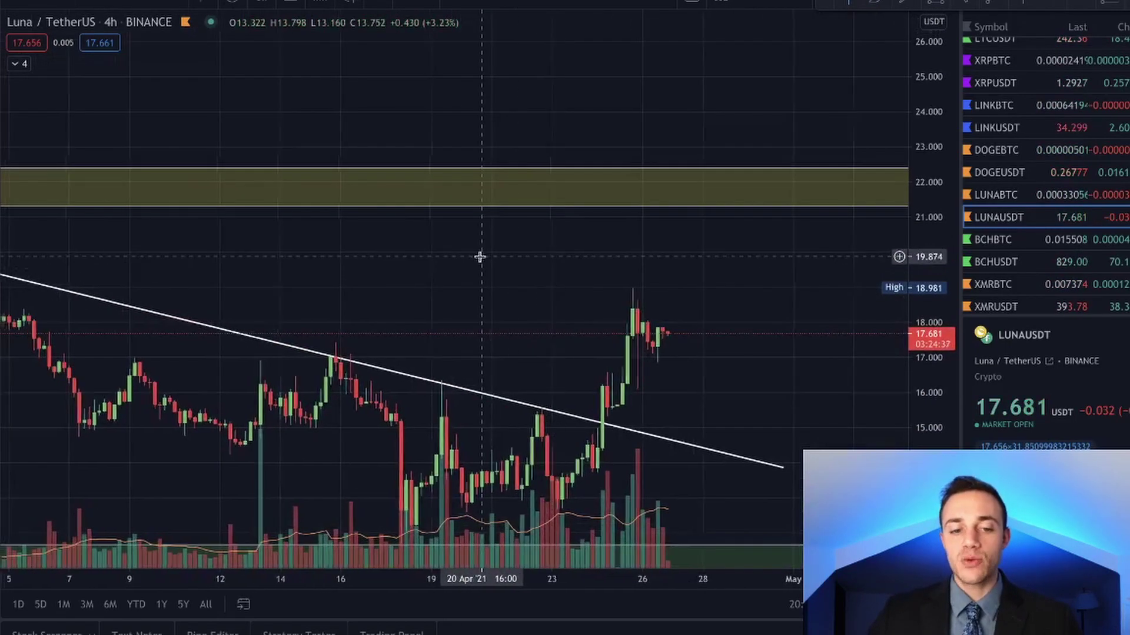
- Draw a second falling trend line from the 21 March high near 22.4, just above the first, to about 14.6 on 29 April
scroll(479, 257, "down", 2)
left_click_drag(412, 273, 604, 331)
scroll(557, 315, "down", 1)
left_click_drag(672, 312, 666, 341)
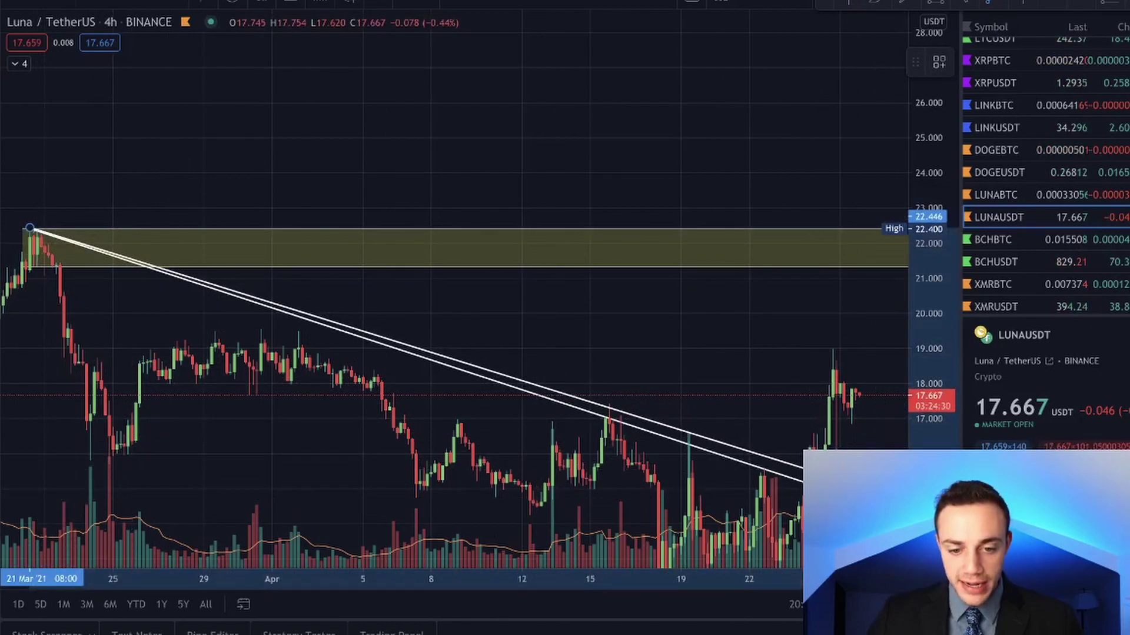
mouse_move(882, 495)
left_mouse_down()
mouse_move(882, 482)
mouse_move(901, 490)
left_mouse_up()
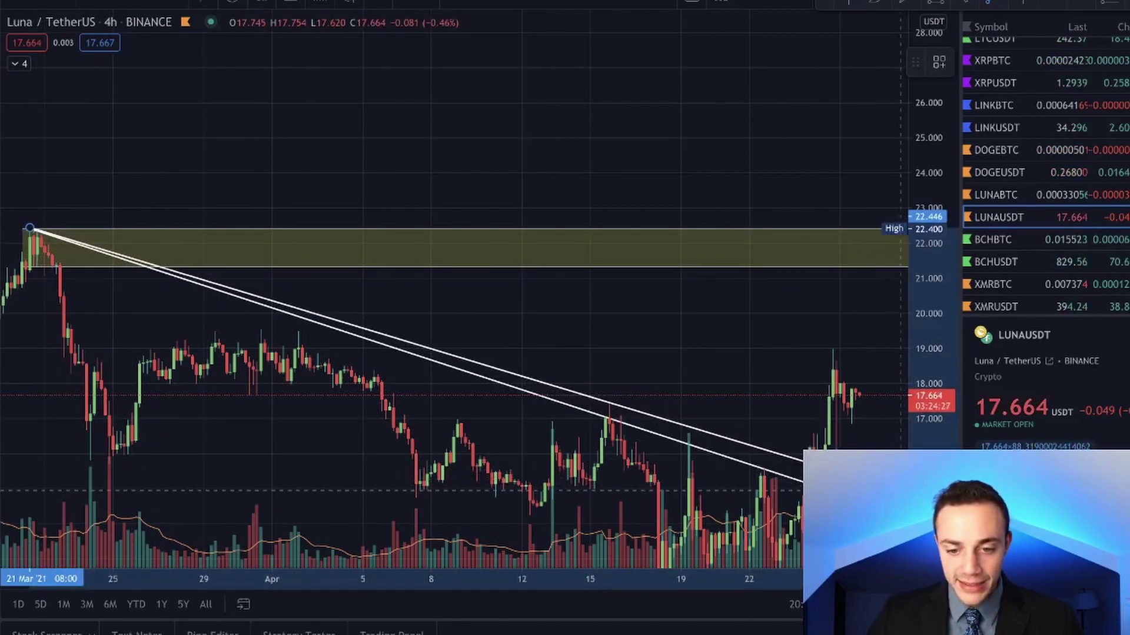
left_click_drag(903, 436, 682, 302)
left_click_drag(675, 360, 703, 369)
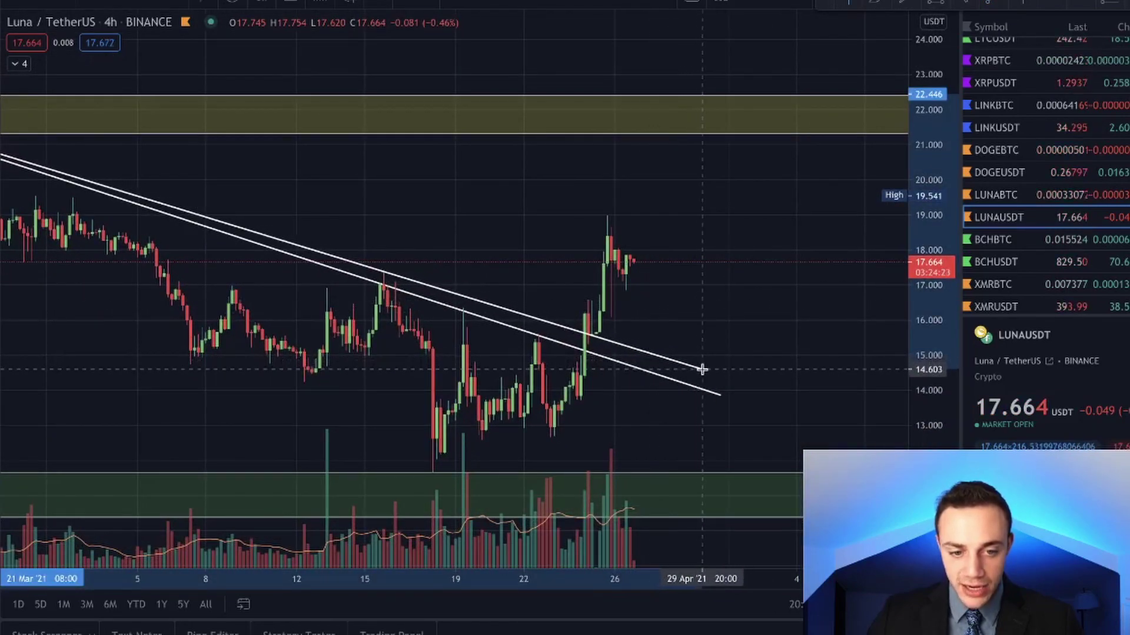
- Circle the breakout and retest of the two falling trend lines around 25 April with a brush stroke
scroll(694, 277, "up", 4)
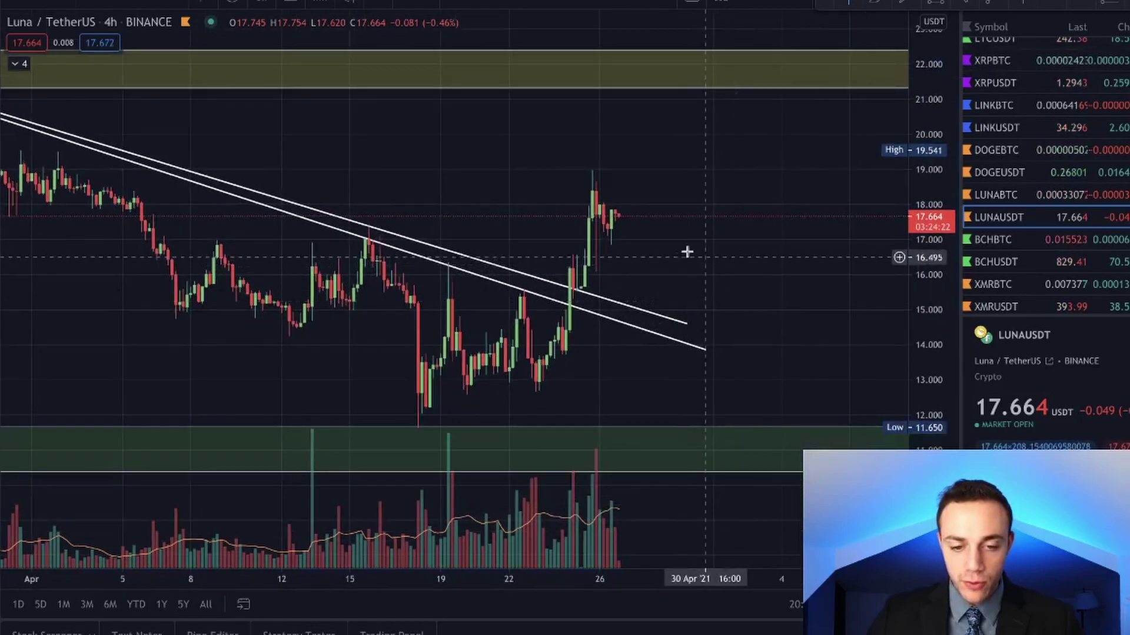
scroll(679, 252, "up", 1)
left_click_drag(439, 274, 476, 325)
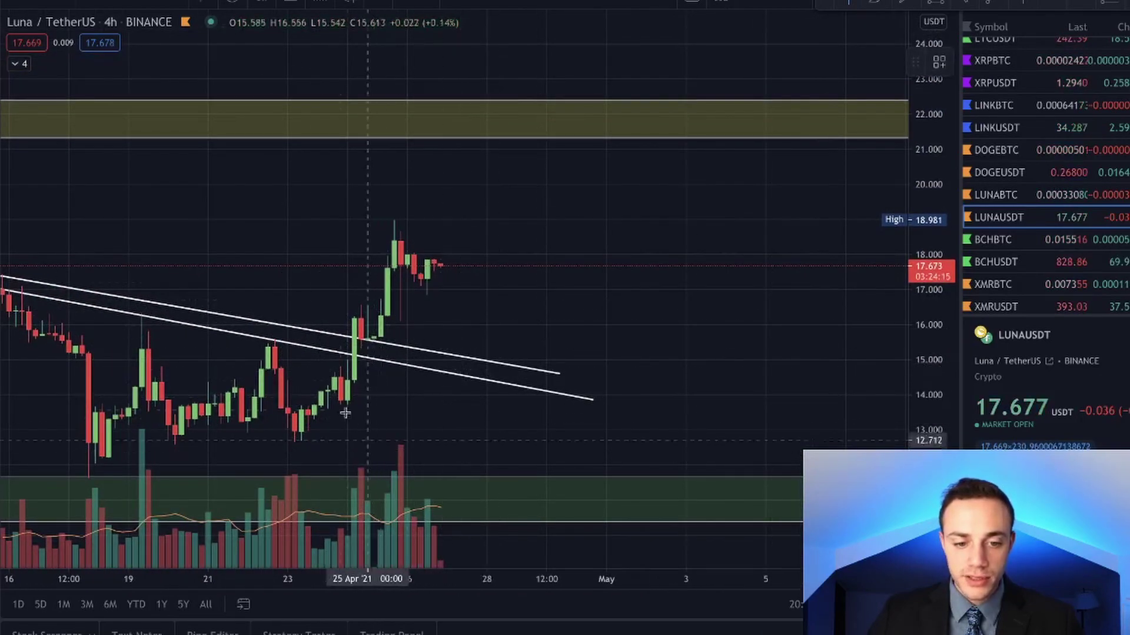
mouse_move(349, 387)
left_mouse_down()
mouse_move(379, 301)
mouse_move(339, 323)
mouse_move(388, 358)
mouse_move(375, 323)
left_mouse_up()
key("Delete")
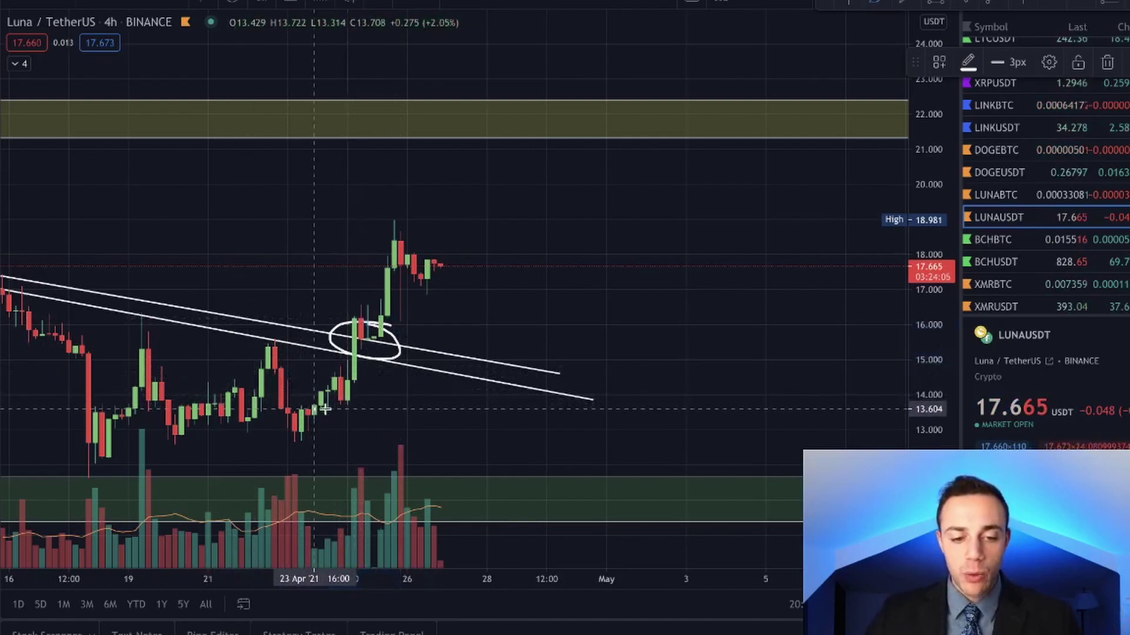
- Mark the level near 13.6 from 23 April with a brush stroke, and remove the brush marks
left_click_drag(315, 410, 513, 413)
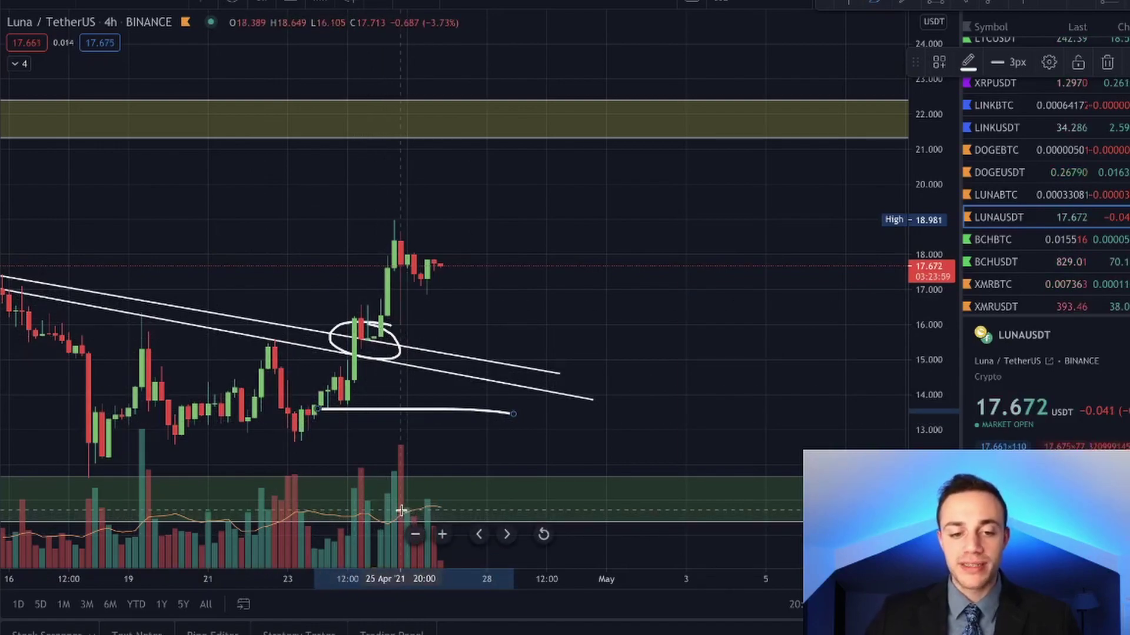
key("Delete")
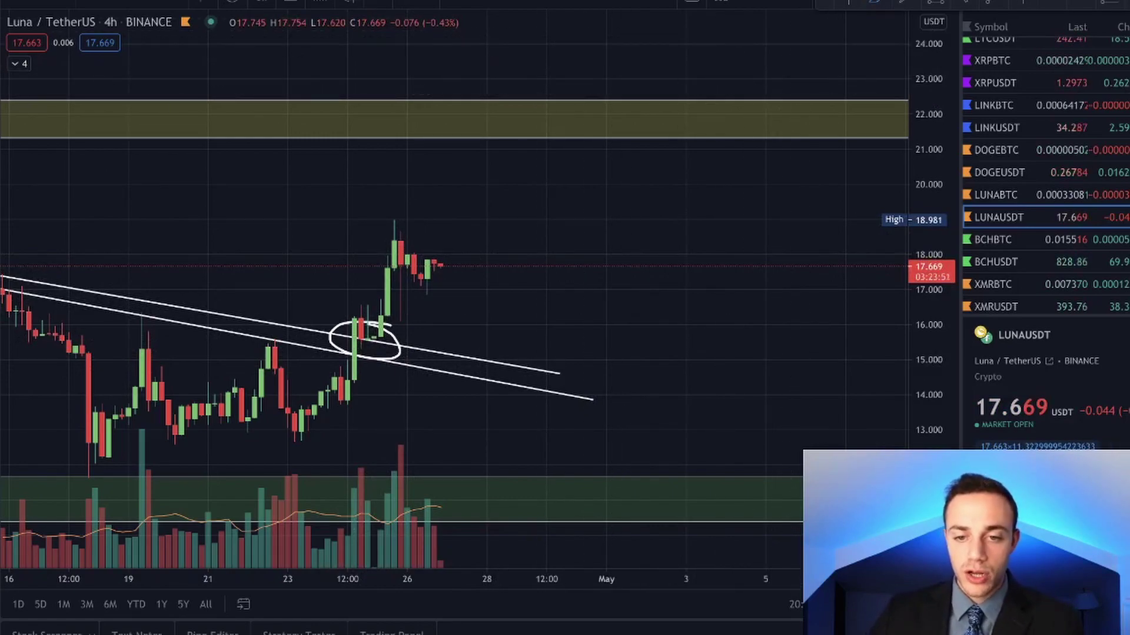
left_click(852, 5)
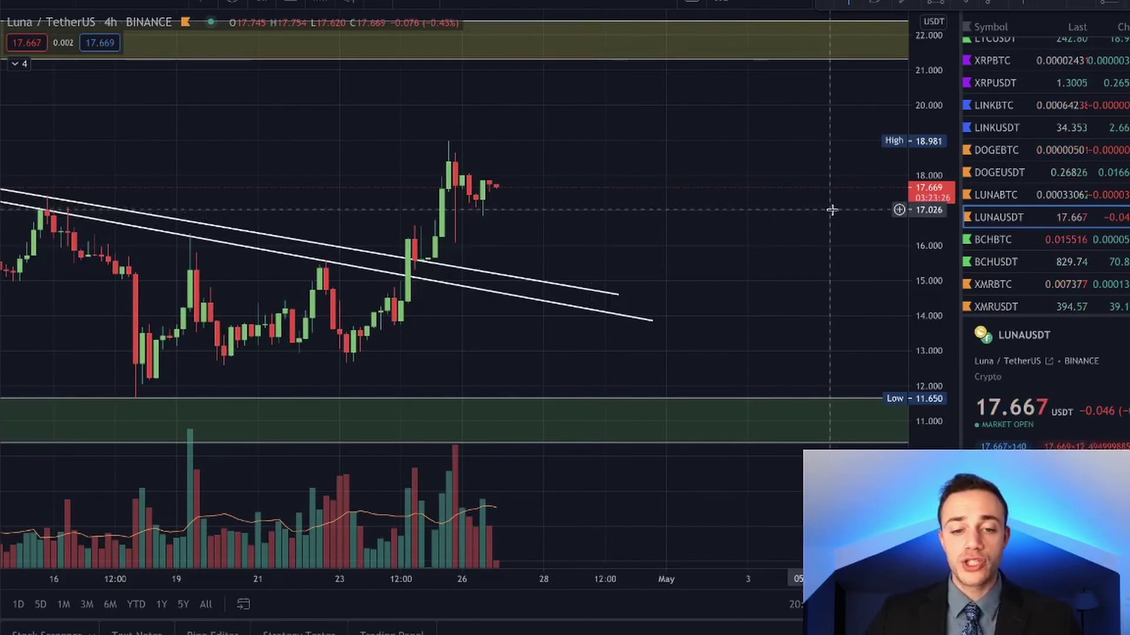
- Open the 1INCHUSDT chart from the watchlist
scroll(761, 224, "down", 4)
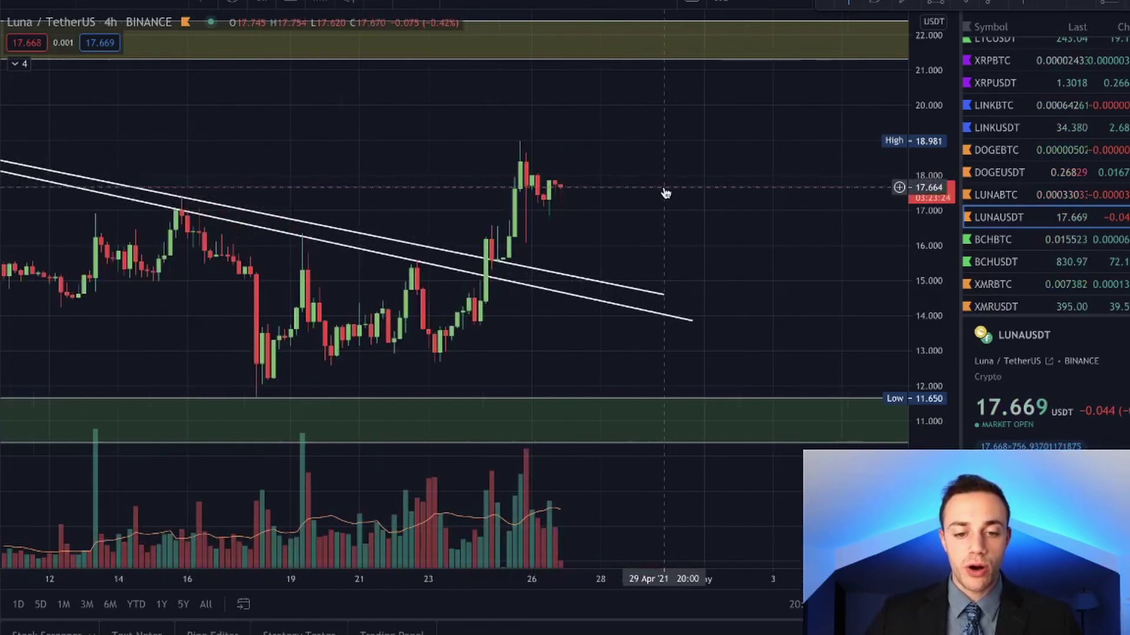
scroll(1000, 162, "down", 2)
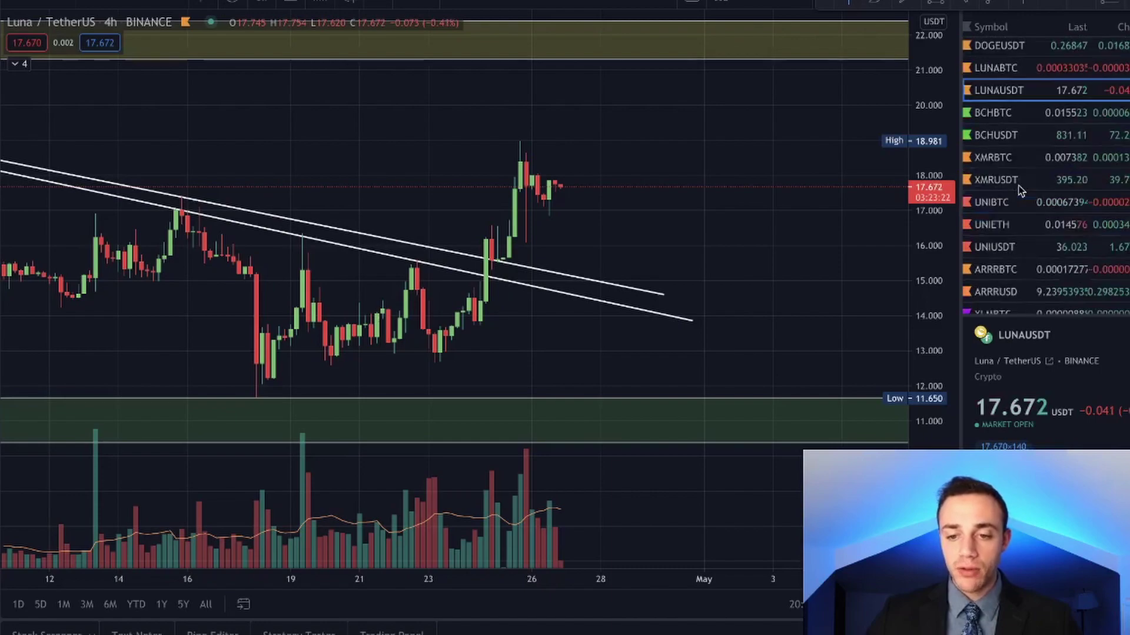
scroll(1014, 182, "down", 2)
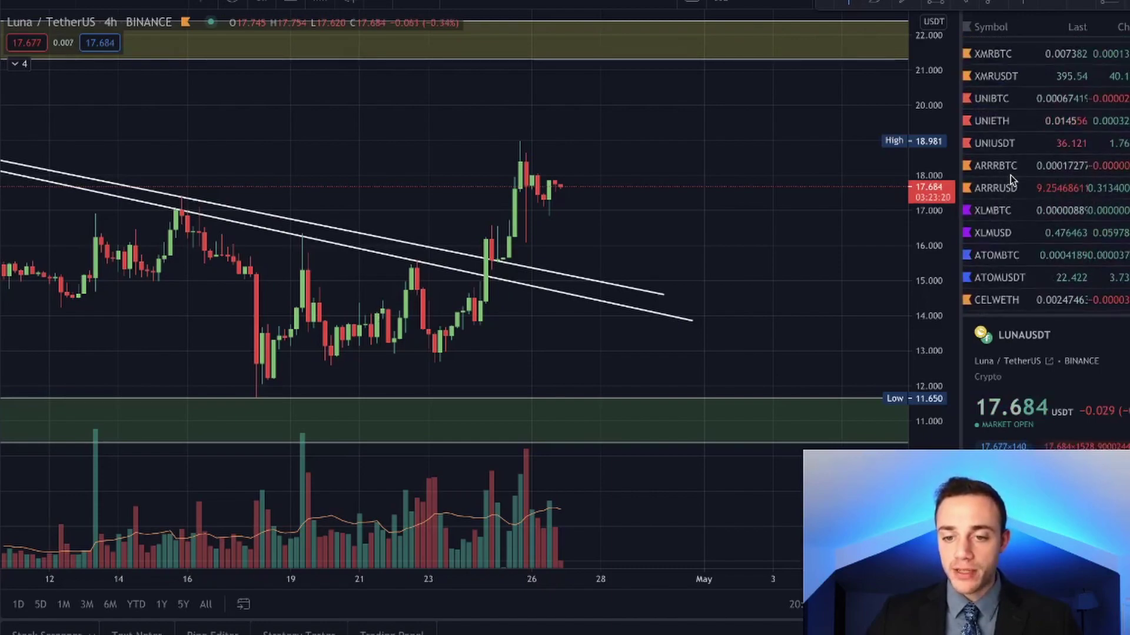
scroll(1011, 177, "down", 2)
left_click(1044, 240)
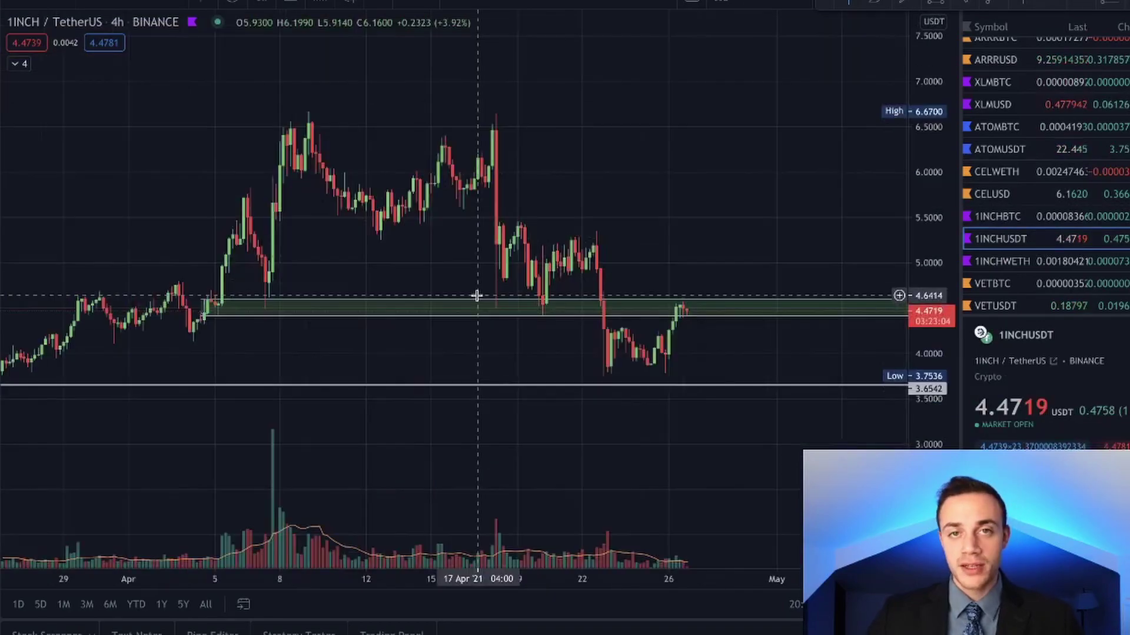
- Review the 1INCHUSDT 4-hour price history back to early March and switch the chart to the daily interval
left_click_drag(416, 294, 368, 241)
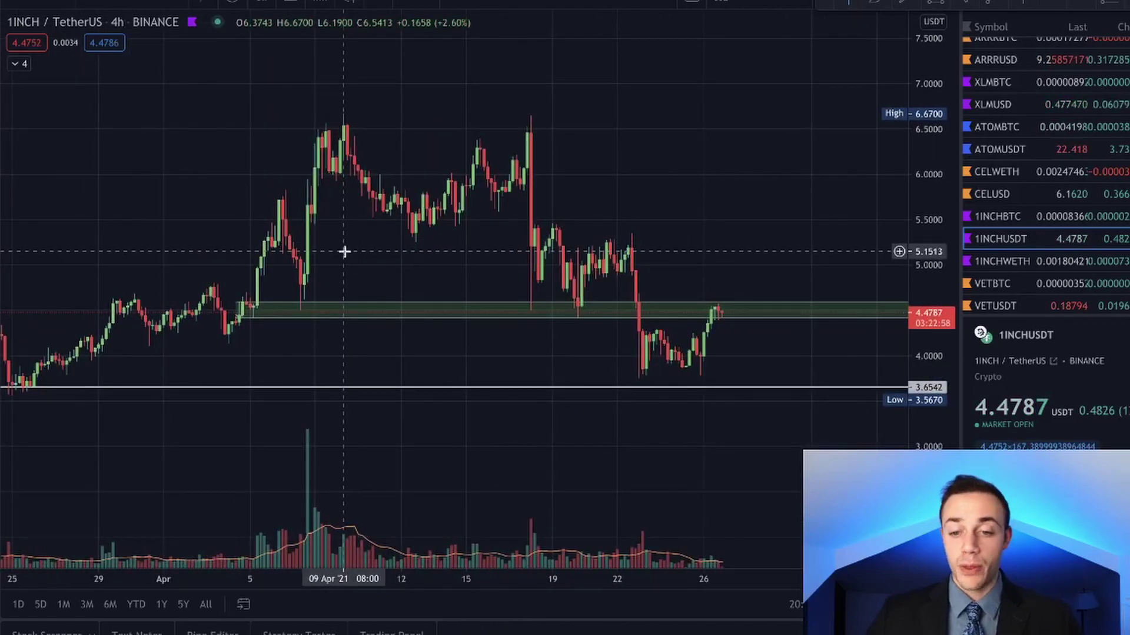
left_click_drag(449, 247, 404, 267)
scroll(514, 212, "up", 2)
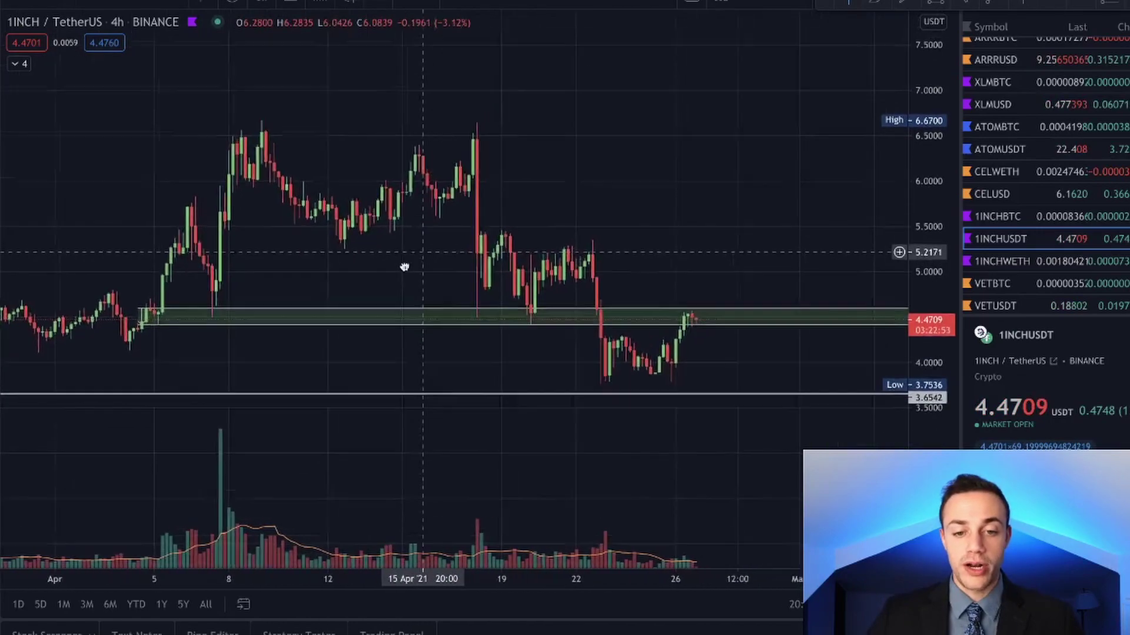
scroll(404, 267, "left", 10)
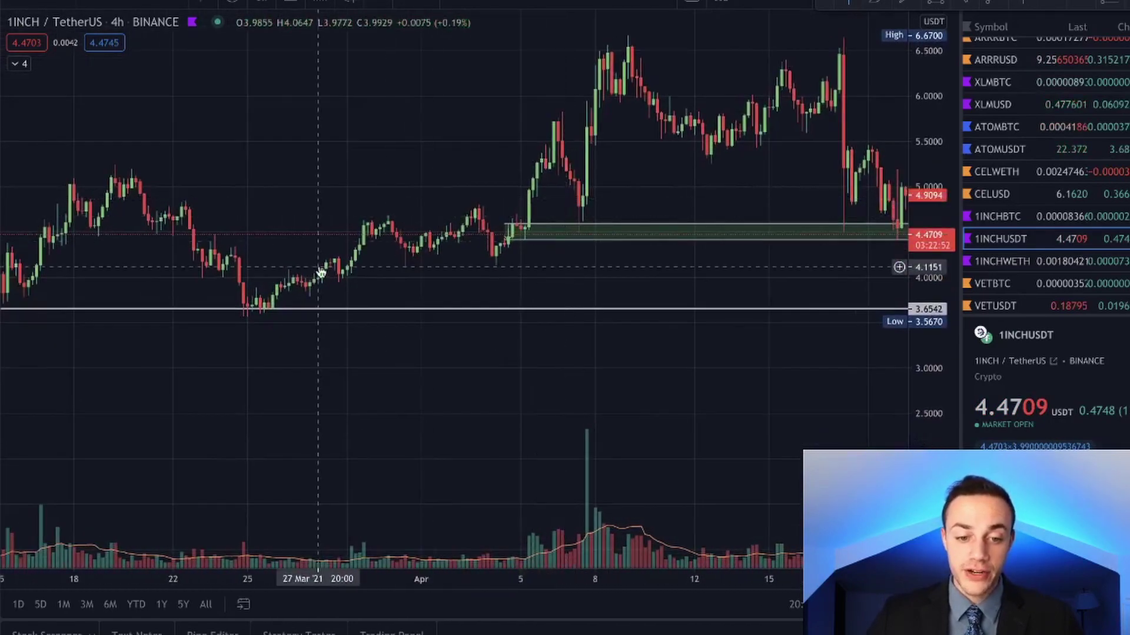
scroll(321, 273, "down", 3)
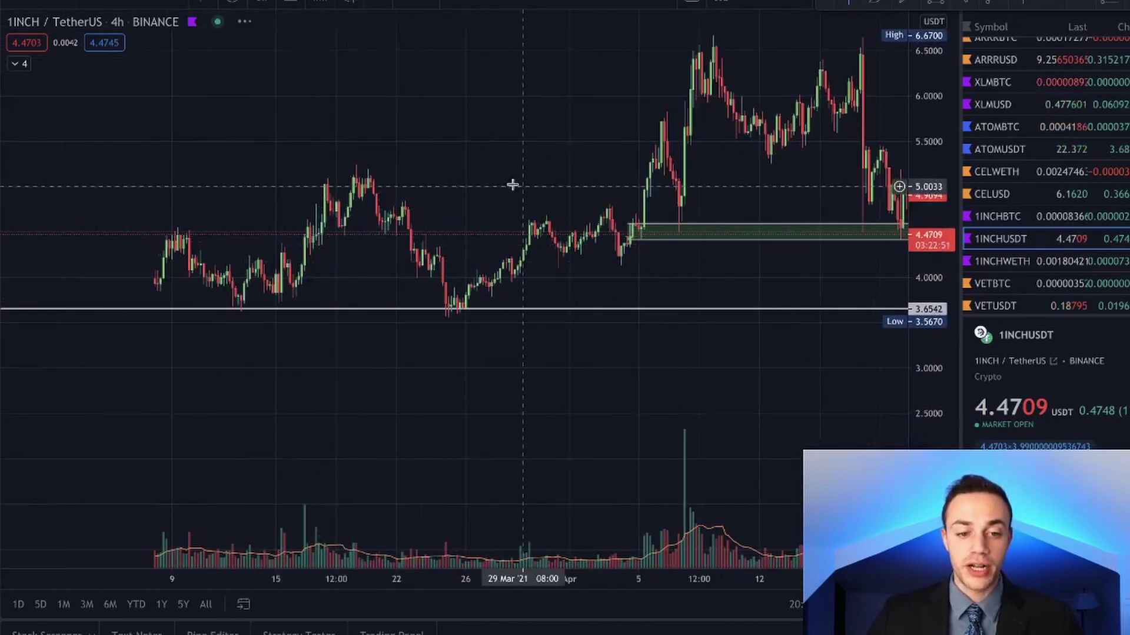
left_click(109, 4)
scroll(678, 240, "up", 5)
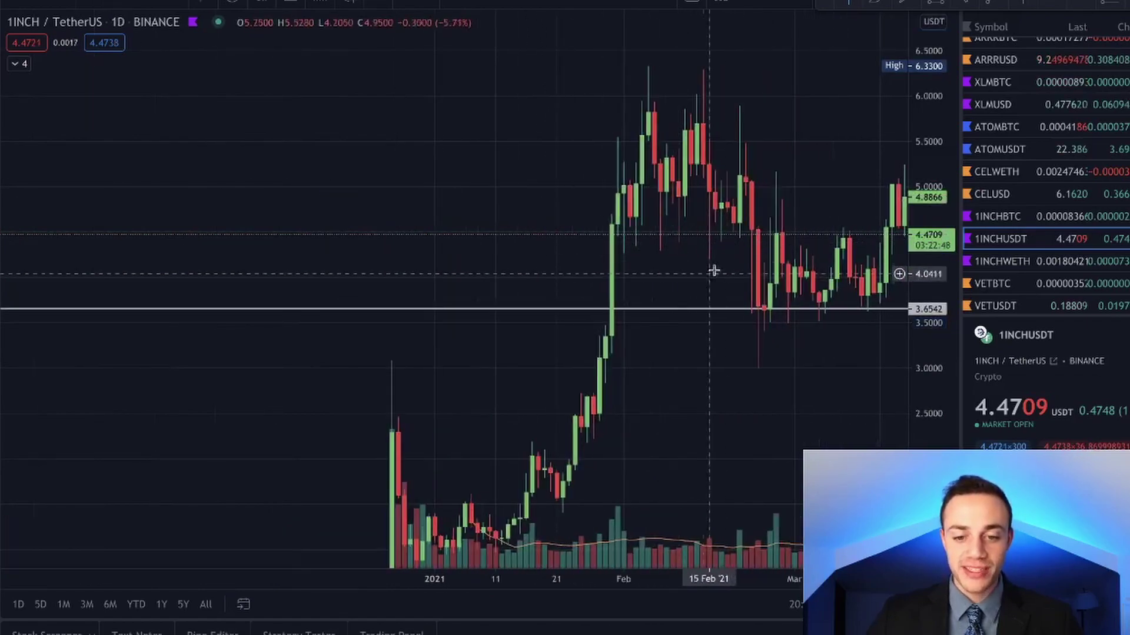
- Draw a falling trend line from the 5 February high near 6.3 past the late-March high to about 3.49 in May
left_click_drag(709, 272, 227, 267)
scroll(244, 232, "up", 2)
left_click_drag(260, 201, 528, 212)
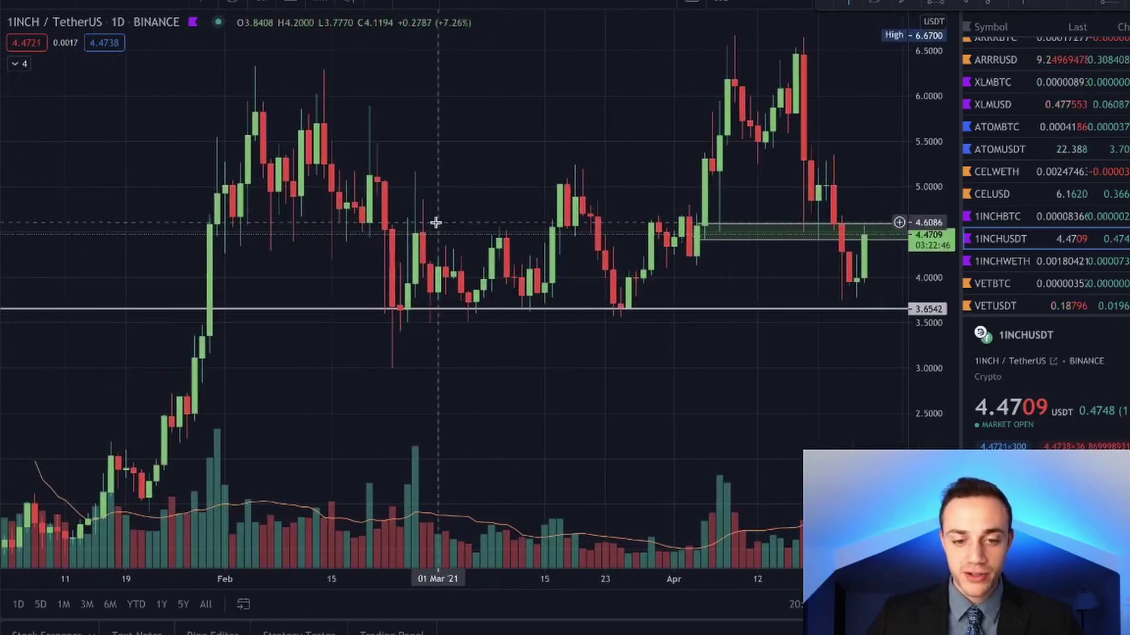
scroll(436, 222, "down", 2)
left_click_drag(892, 124, 850, 175)
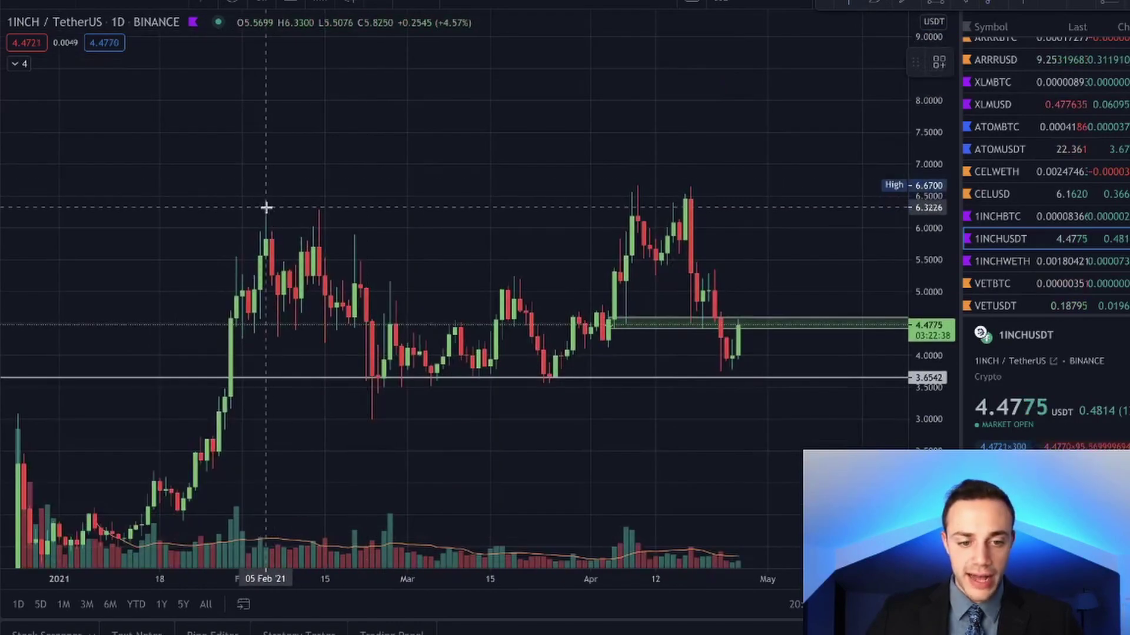
mouse_move(263, 207)
left_mouse_down()
mouse_move(835, 341)
mouse_move(898, 365)
mouse_move(886, 387)
left_mouse_up()
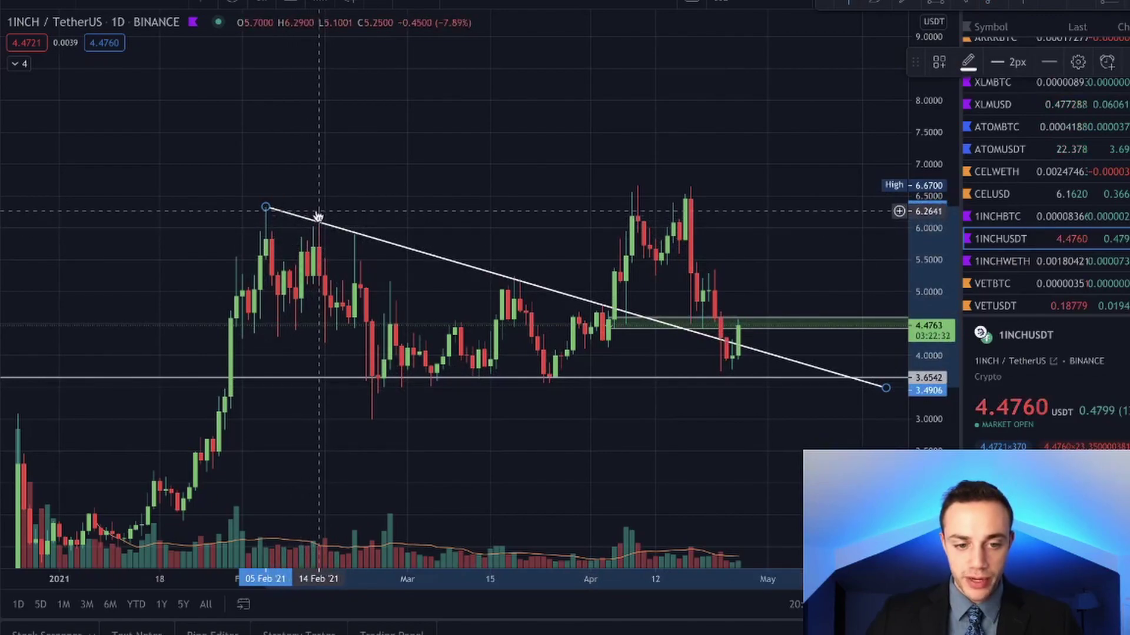
left_click(344, 157)
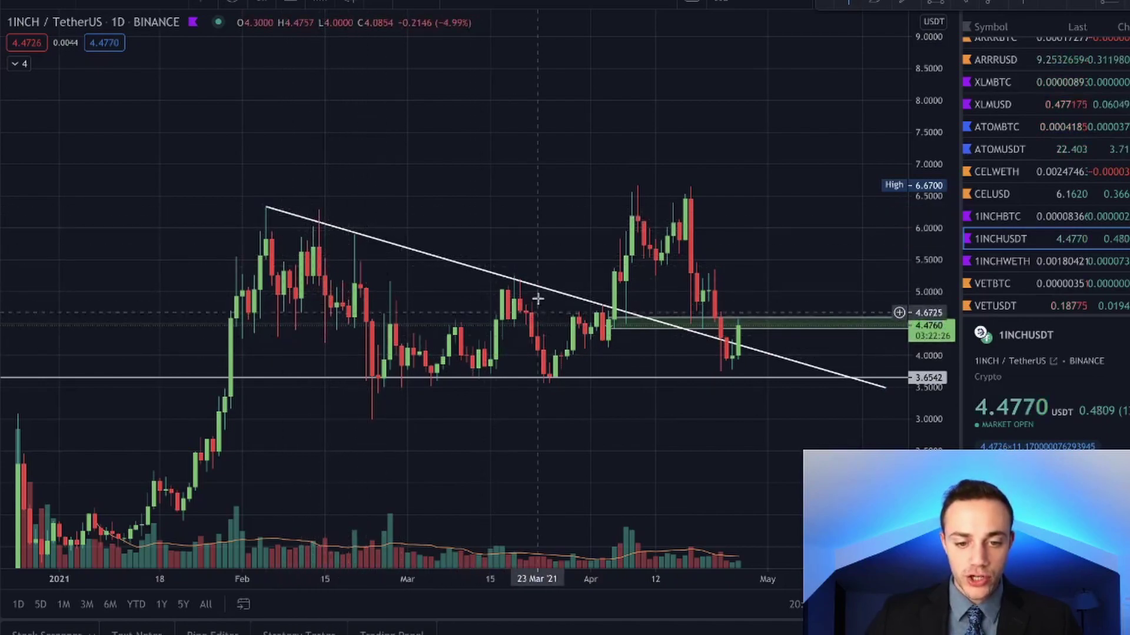
- Examine the daily price action around the falling trend line, the April highs and the 3.6542 support line
left_click_drag(401, 250, 328, 253)
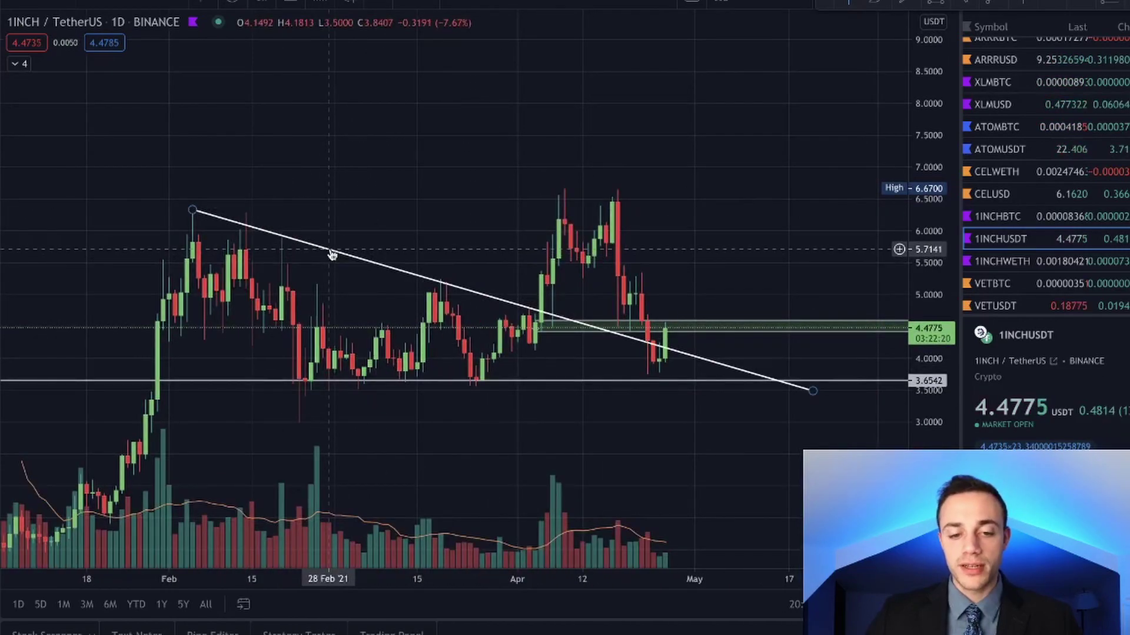
scroll(404, 214, "up", 1)
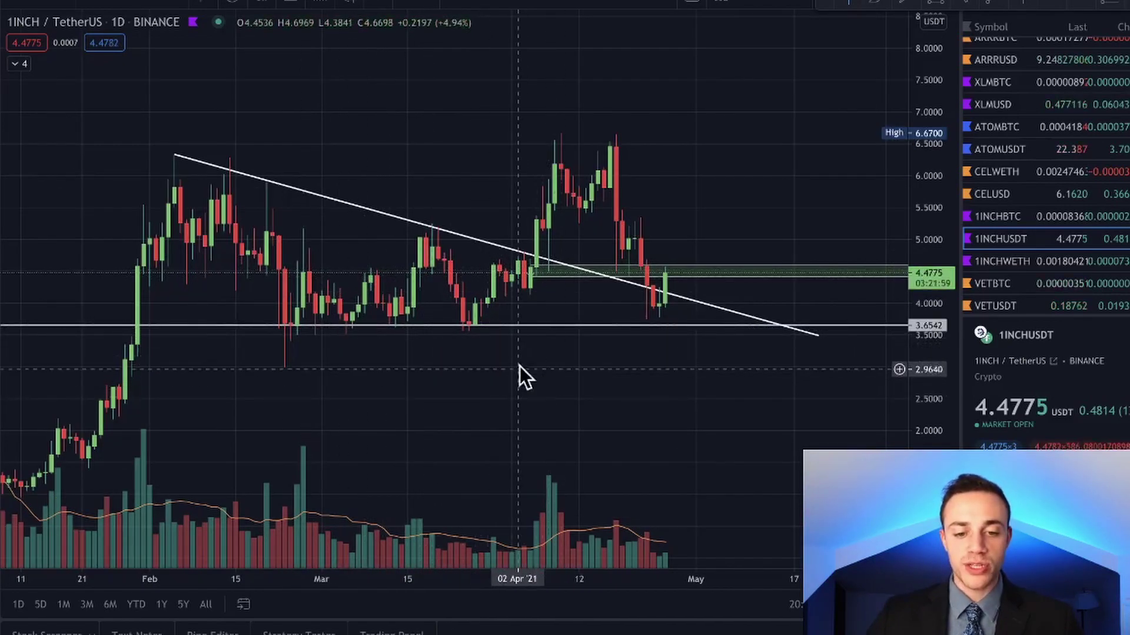
left_click_drag(311, 223, 338, 253)
scroll(339, 252, "down", 3)
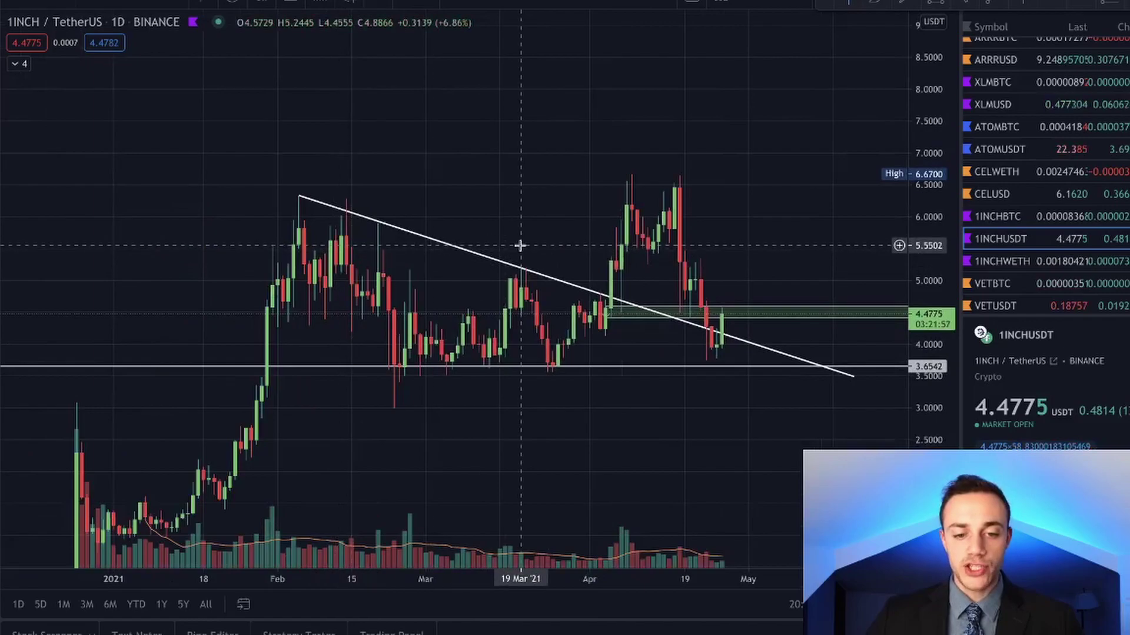
scroll(594, 166, "up", 2)
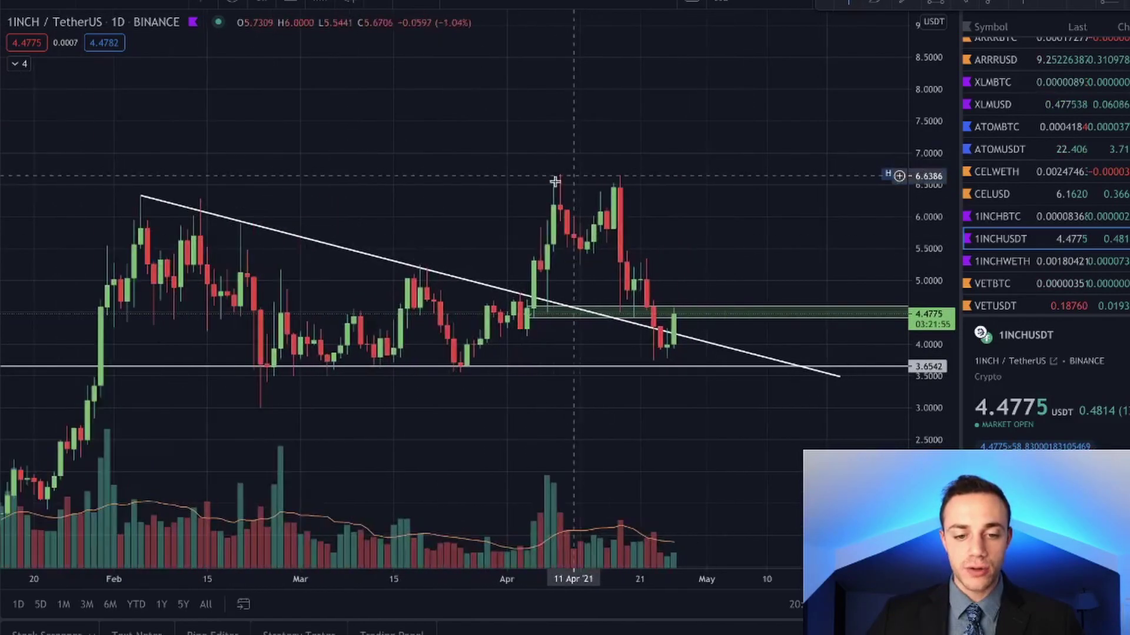
left_click_drag(462, 205, 623, 174)
scroll(477, 216, "down", 3)
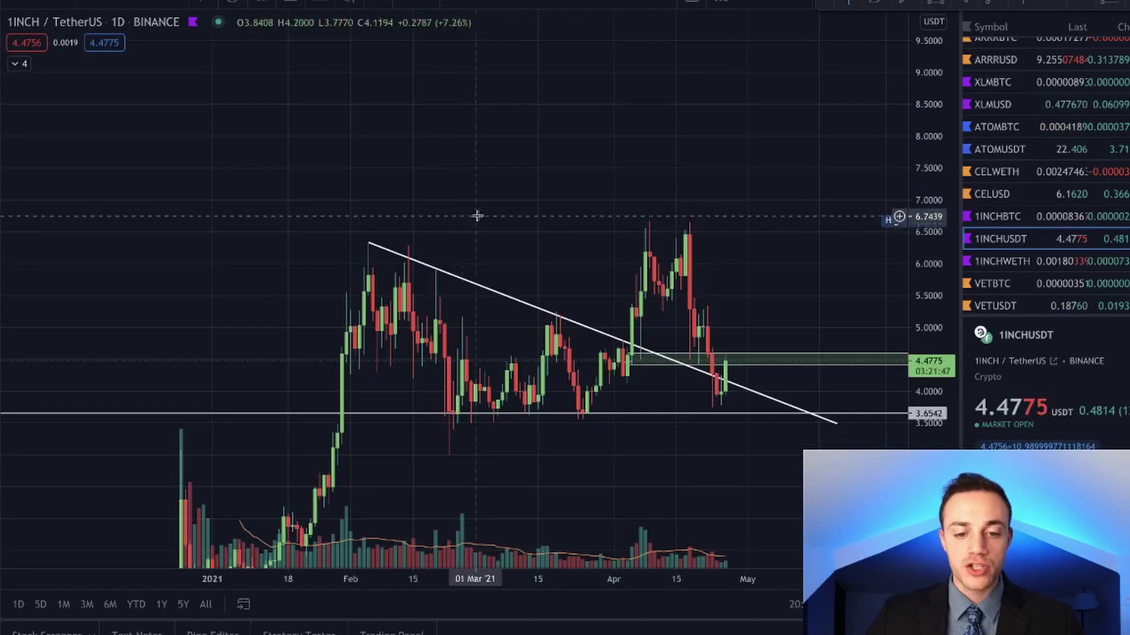
left_click_drag(542, 249, 481, 88)
scroll(280, 297, "up", 1)
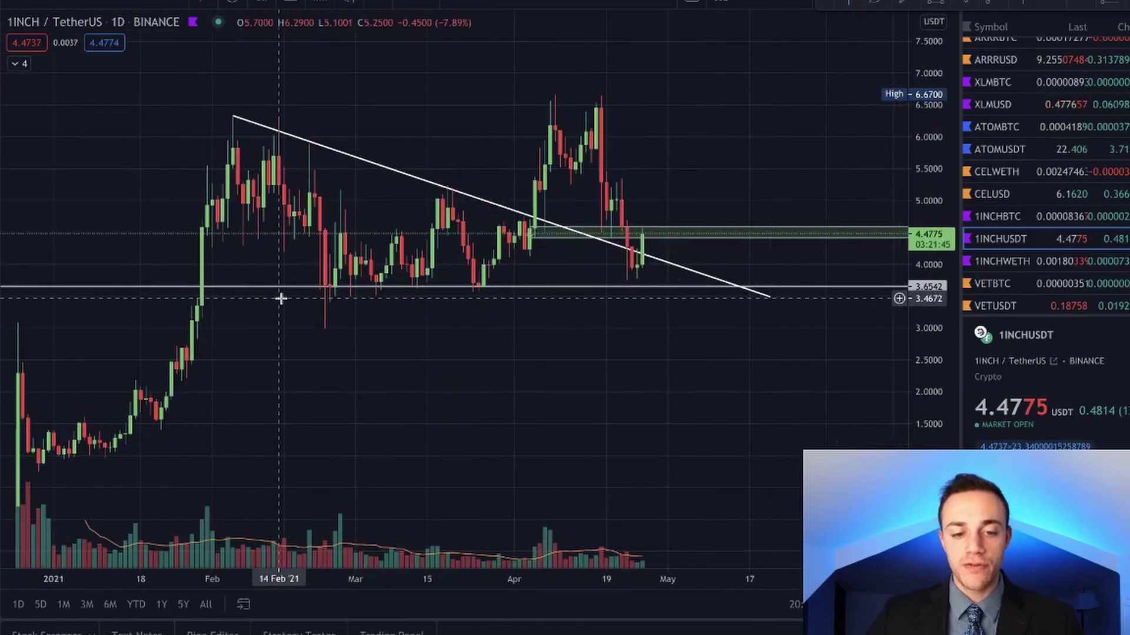
scroll(308, 341, "up", 1)
- Mark the late-February and March highs at the falling trend line and the early-April breakout with brush strokes, and remove the strokes
left_click_drag(378, 143, 389, 245)
scroll(322, 216, "up", 2)
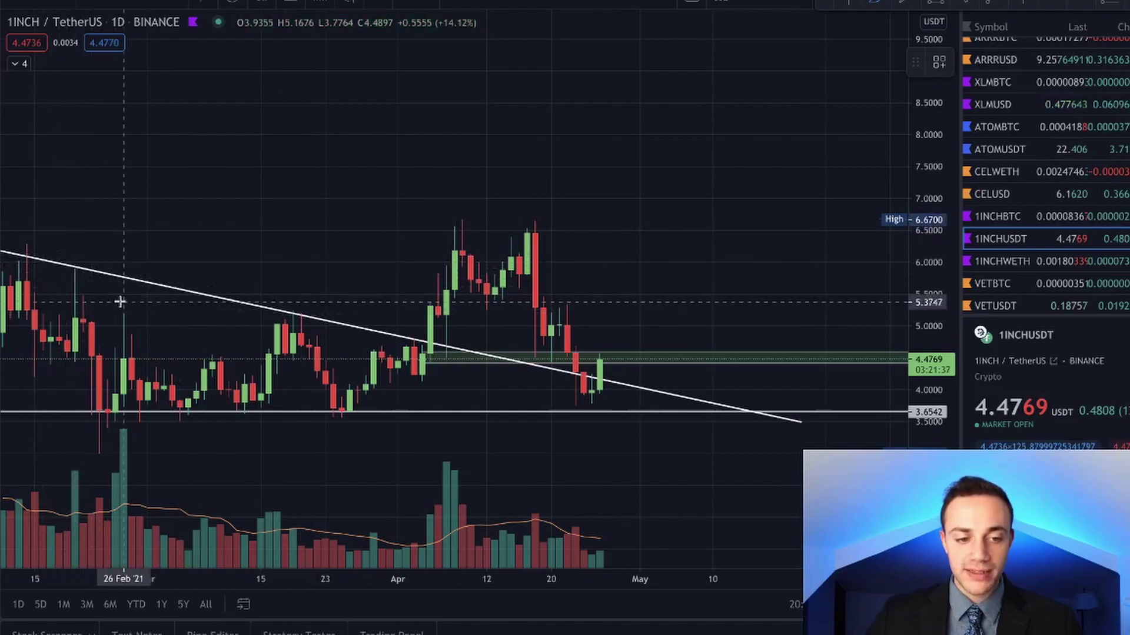
left_click_drag(81, 261, 70, 254)
key("ctrl+z")
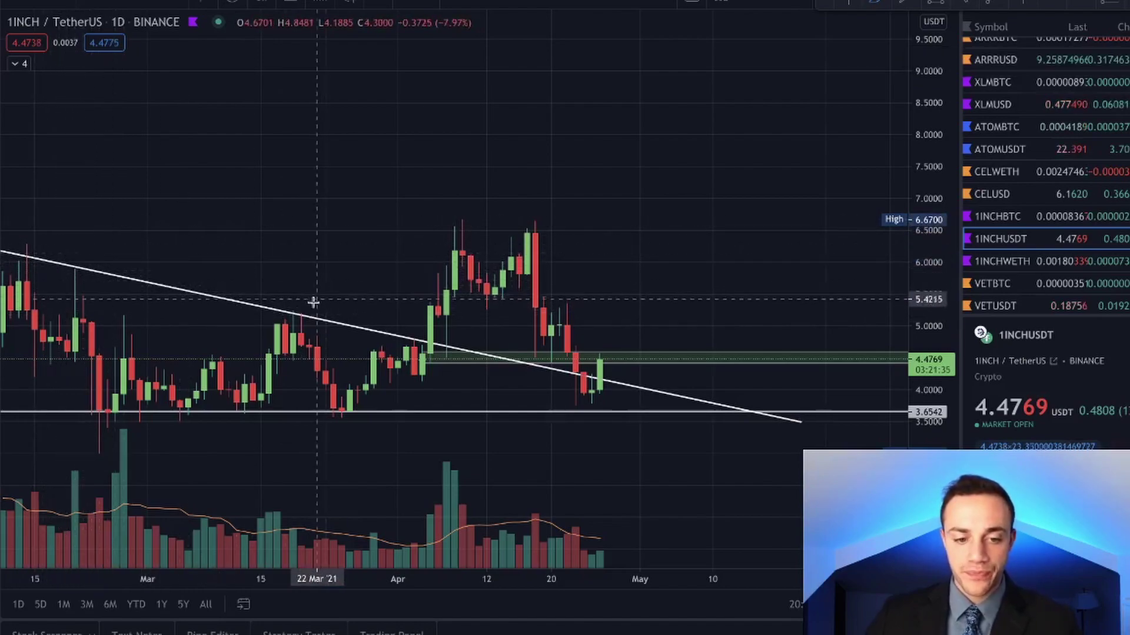
mouse_move(311, 294)
left_mouse_down()
mouse_move(343, 307)
mouse_move(297, 289)
left_mouse_up()
key("ctrl+z")
left_click_drag(411, 307, 398, 361)
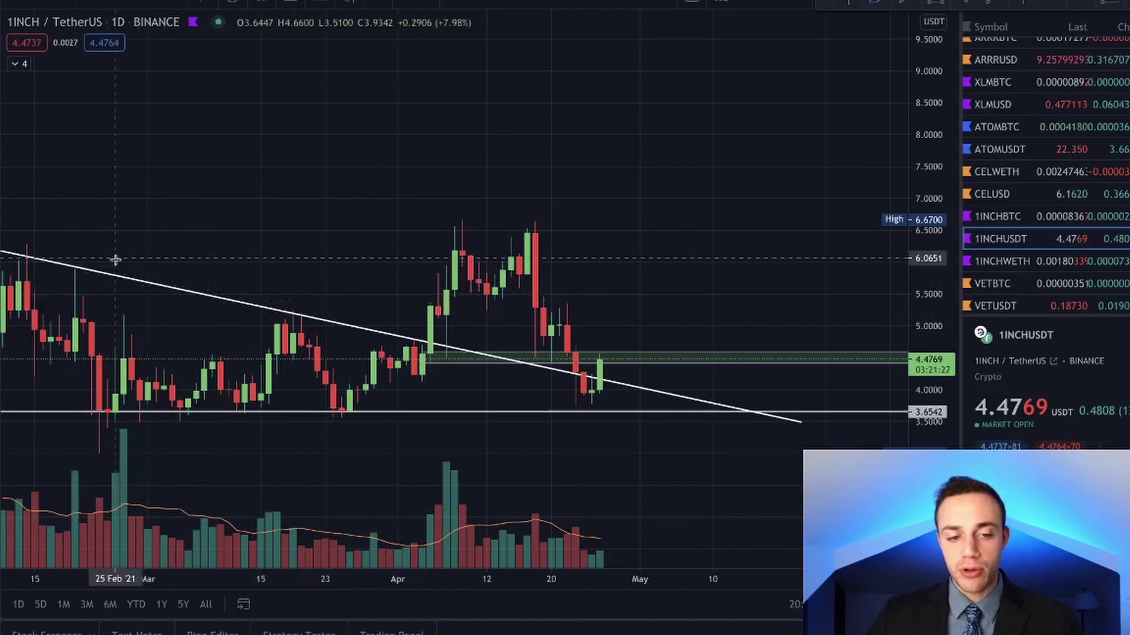
- Trace the falling resistance and the lows along the 3.6542 support from late February to early April with brush strokes, and remove them
mouse_move(61, 259)
left_mouse_down()
mouse_move(277, 267)
mouse_move(350, 255)
left_mouse_up()
key("Delete")
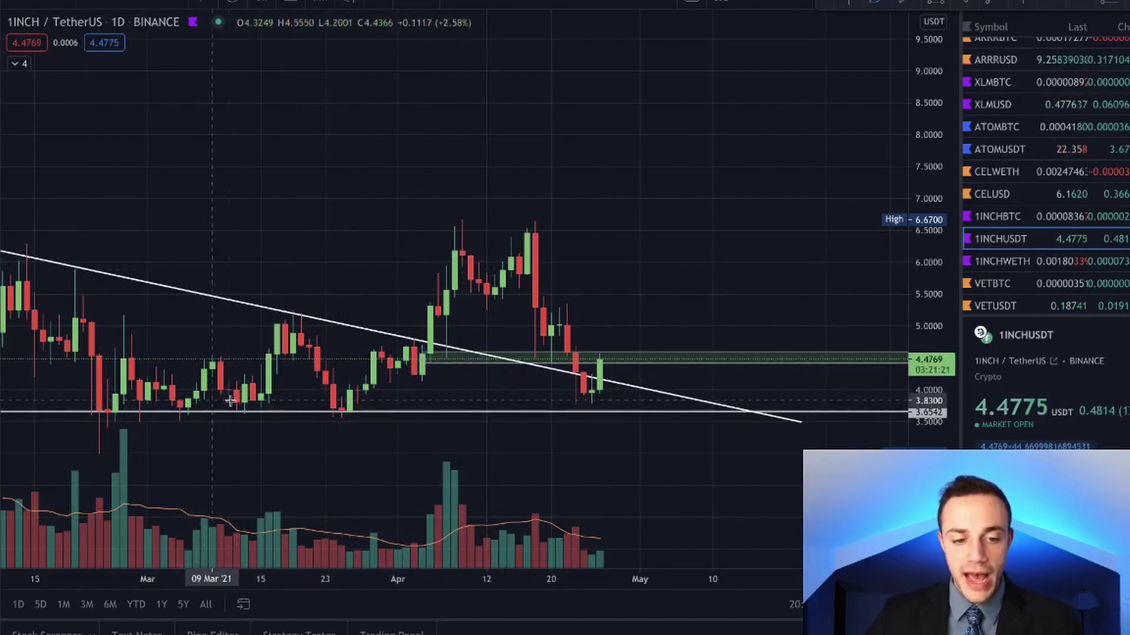
left_click_drag(111, 415, 439, 471)
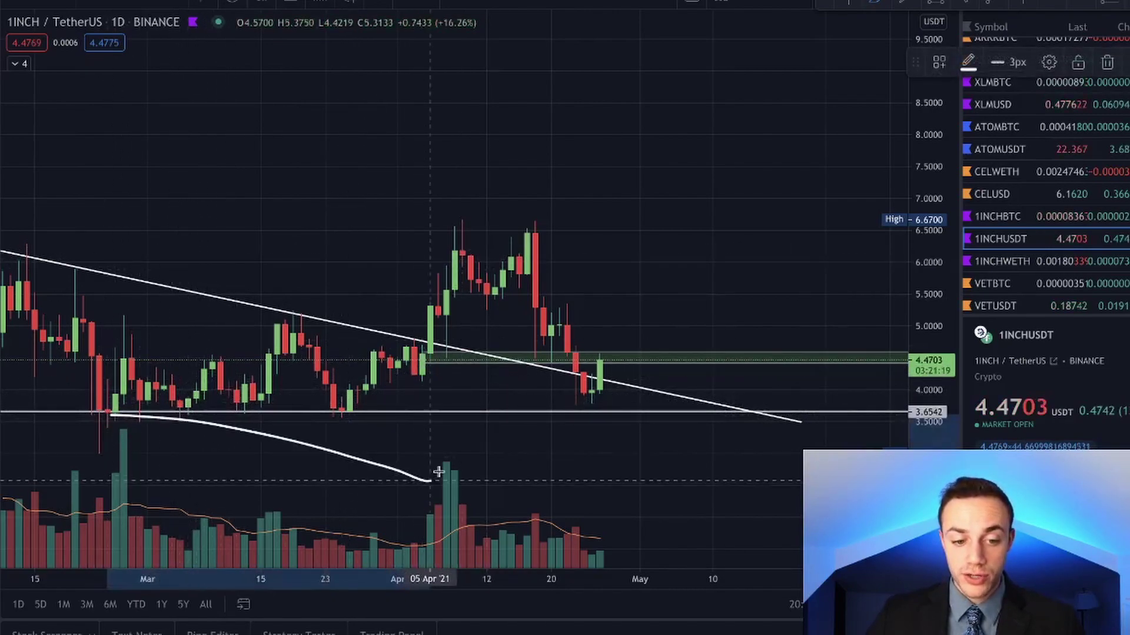
key("Delete")
mouse_move(151, 413)
left_mouse_down()
mouse_move(380, 426)
mouse_move(407, 417)
left_mouse_up()
key("ctrl+z")
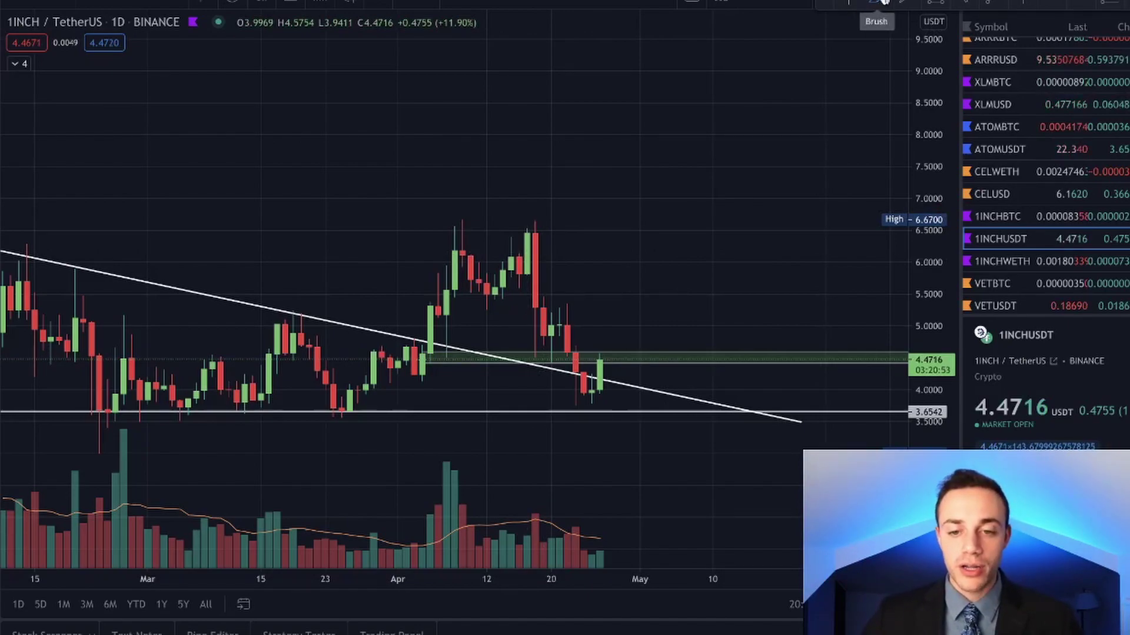
- Trace the early-April breakout, its retest, the rally and the mid-April drop to the green zone with brush strokes, and remove them
left_click_drag(421, 354, 440, 273)
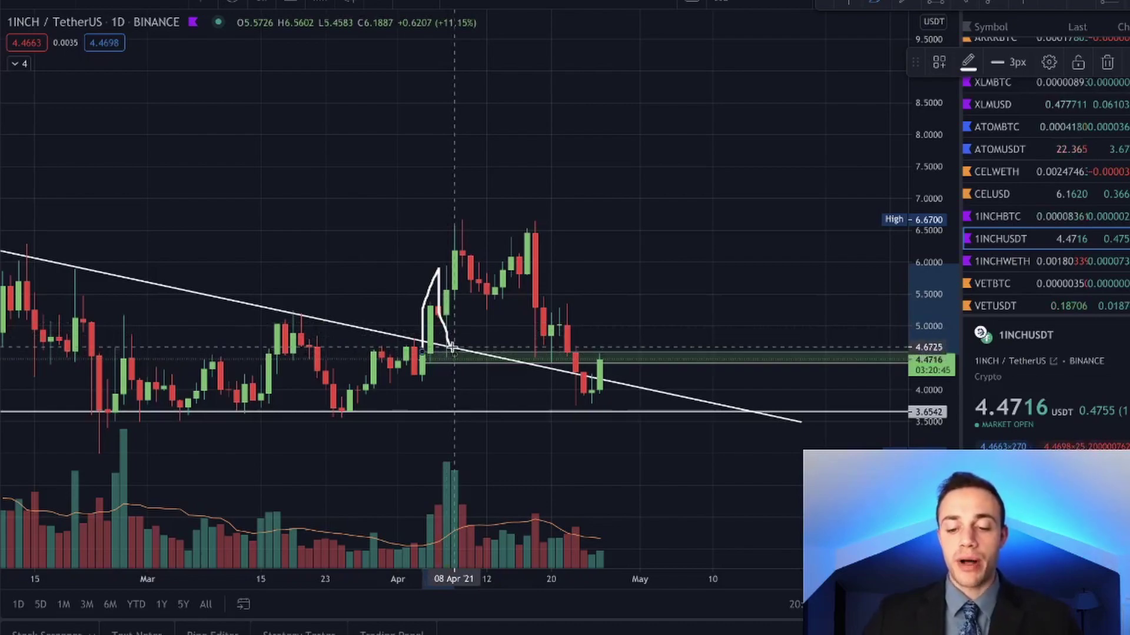
key("Delete")
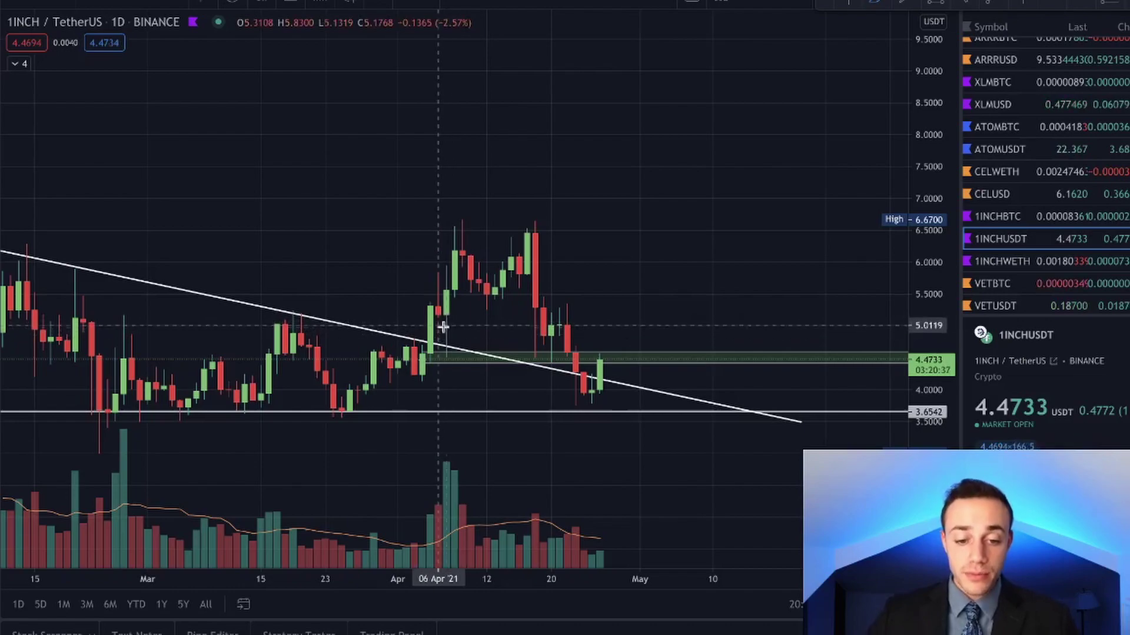
left_click_drag(450, 337, 479, 231)
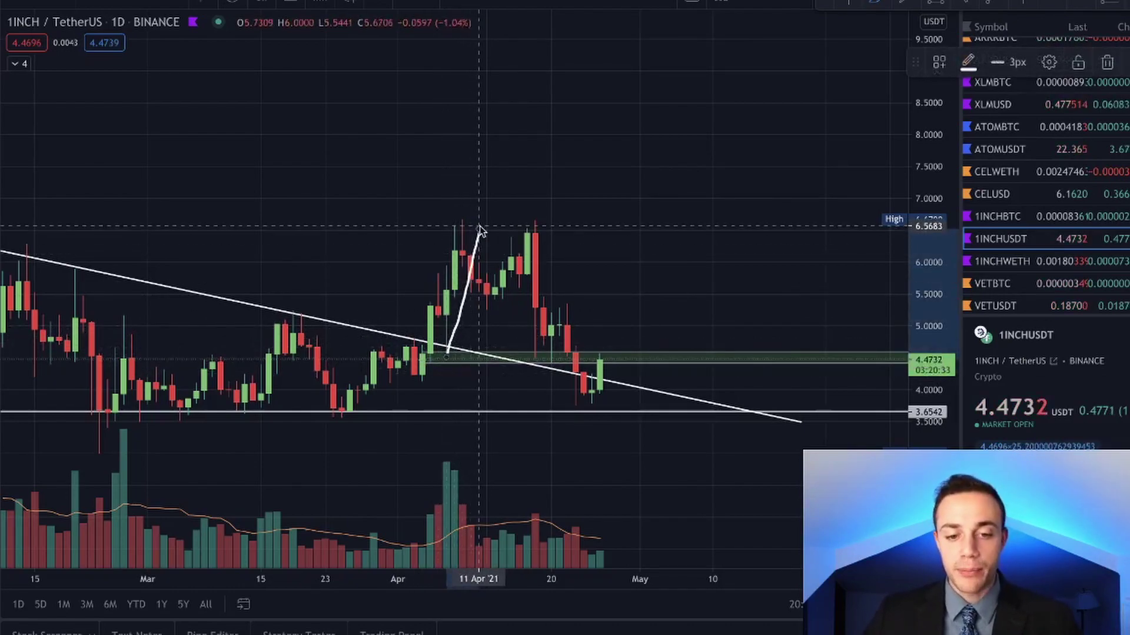
key("Delete")
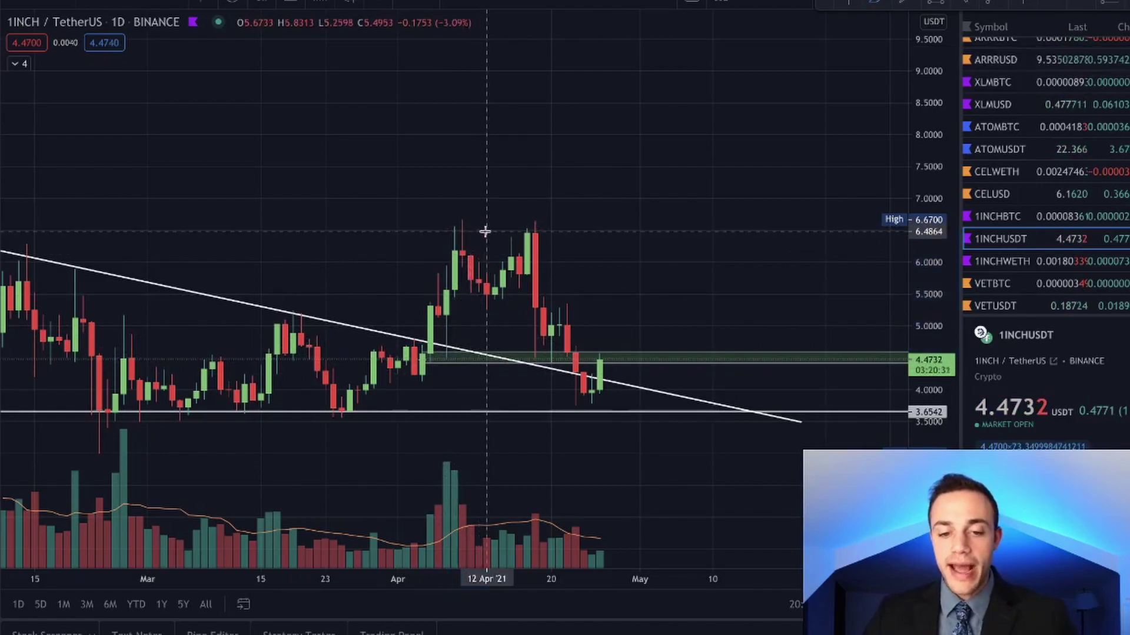
left_click_drag(532, 233, 546, 362)
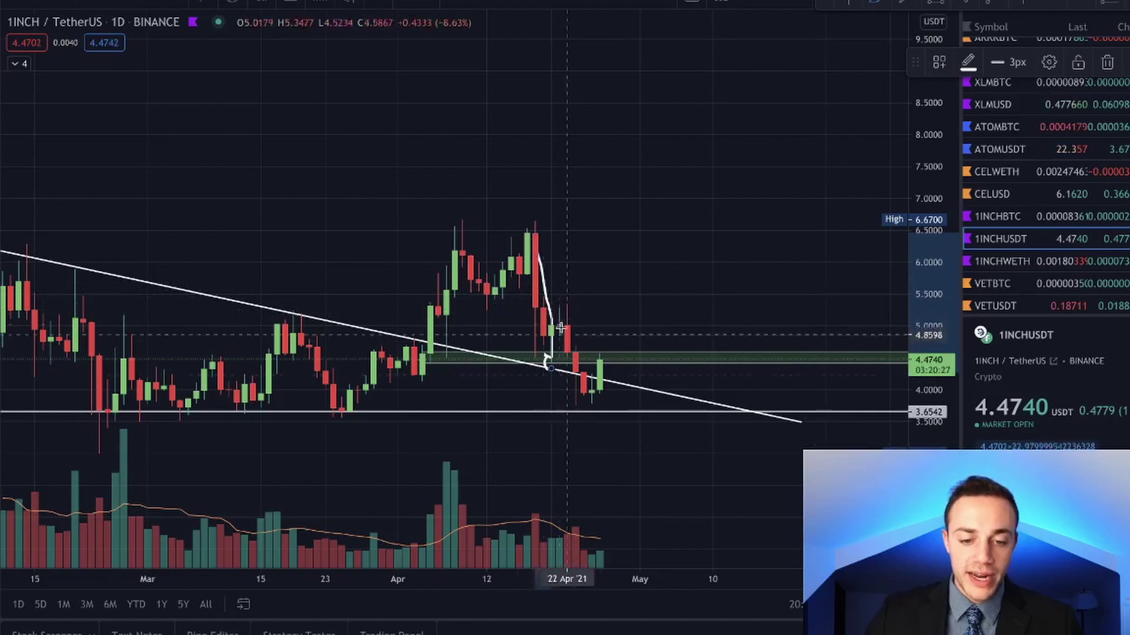
key("Delete")
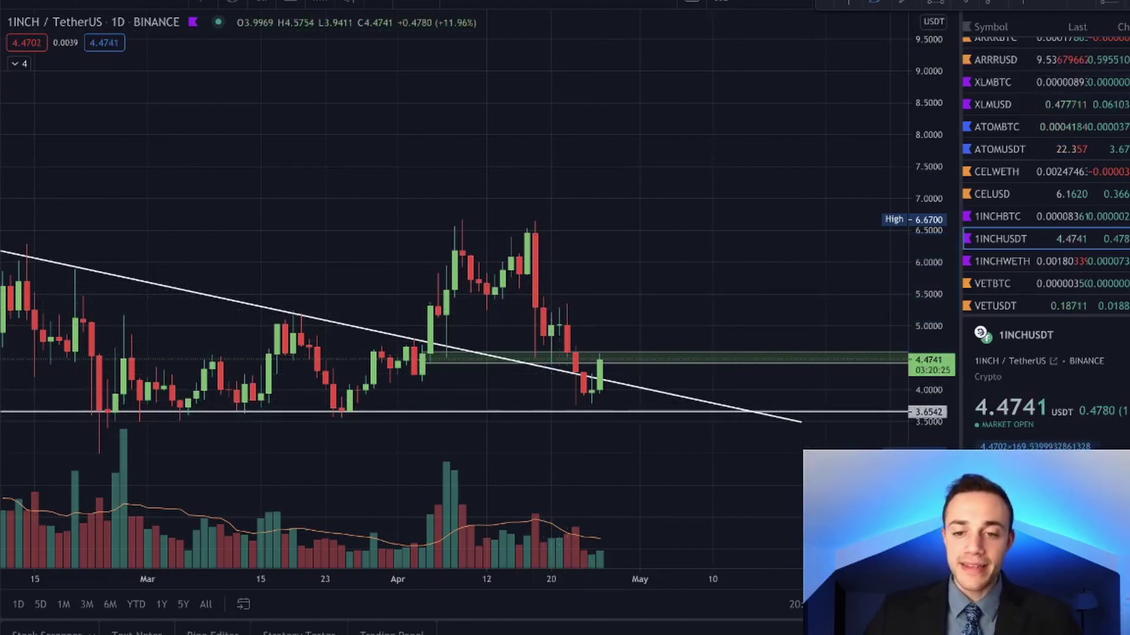
- Switch the 1INCHUSDT chart from the daily to the 15-minute interval
scroll(555, 162, "down", 5)
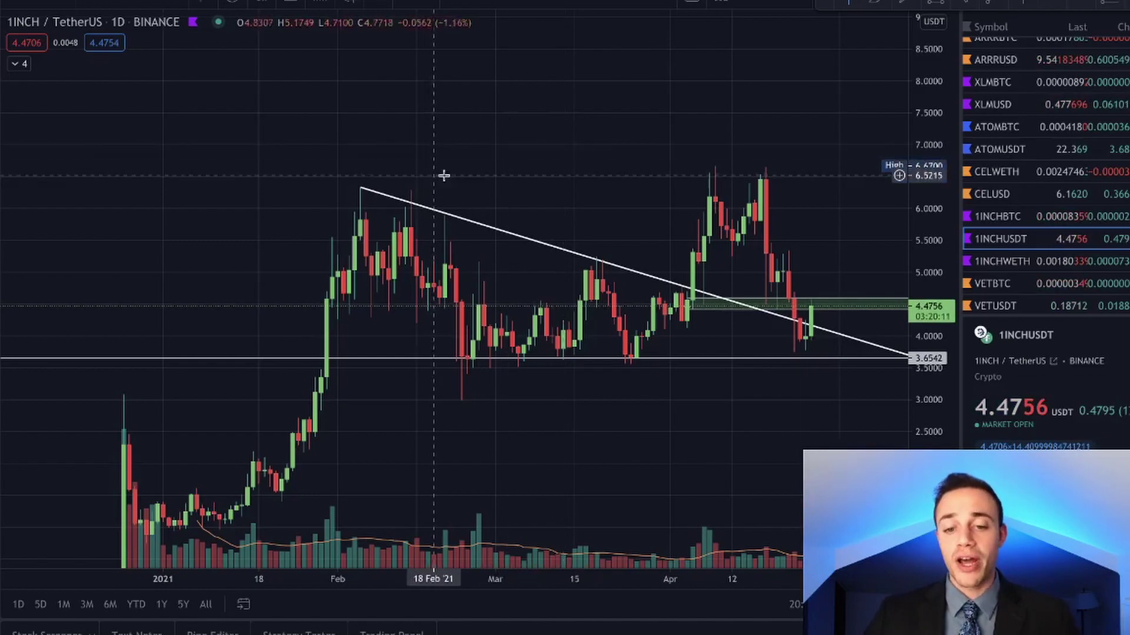
scroll(601, 156, "right", 5)
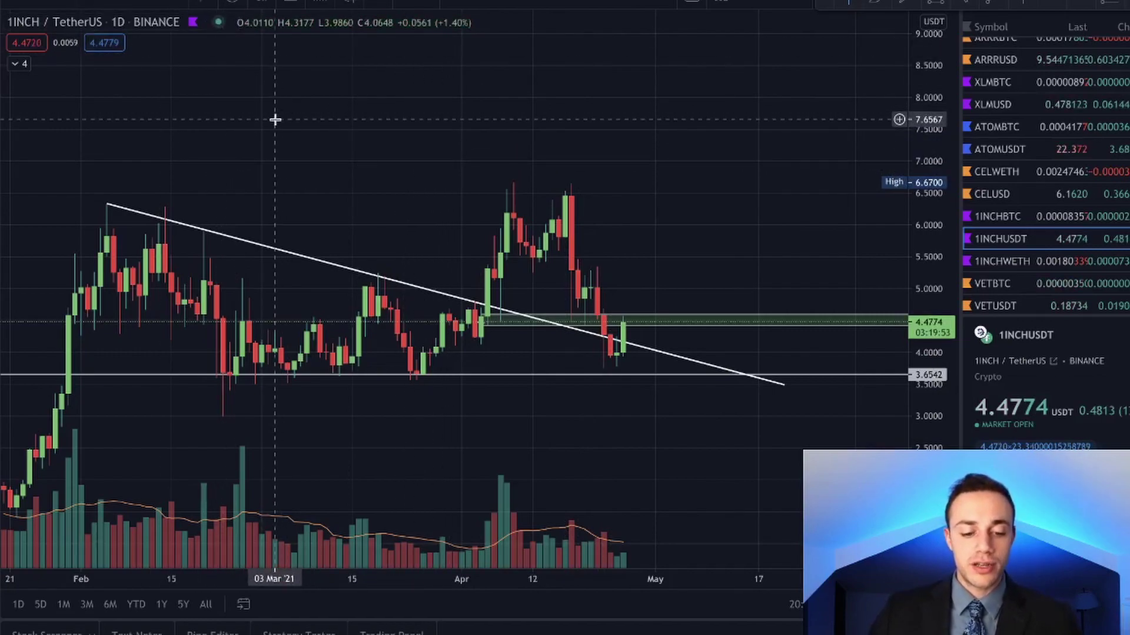
type("15")
key("Return")
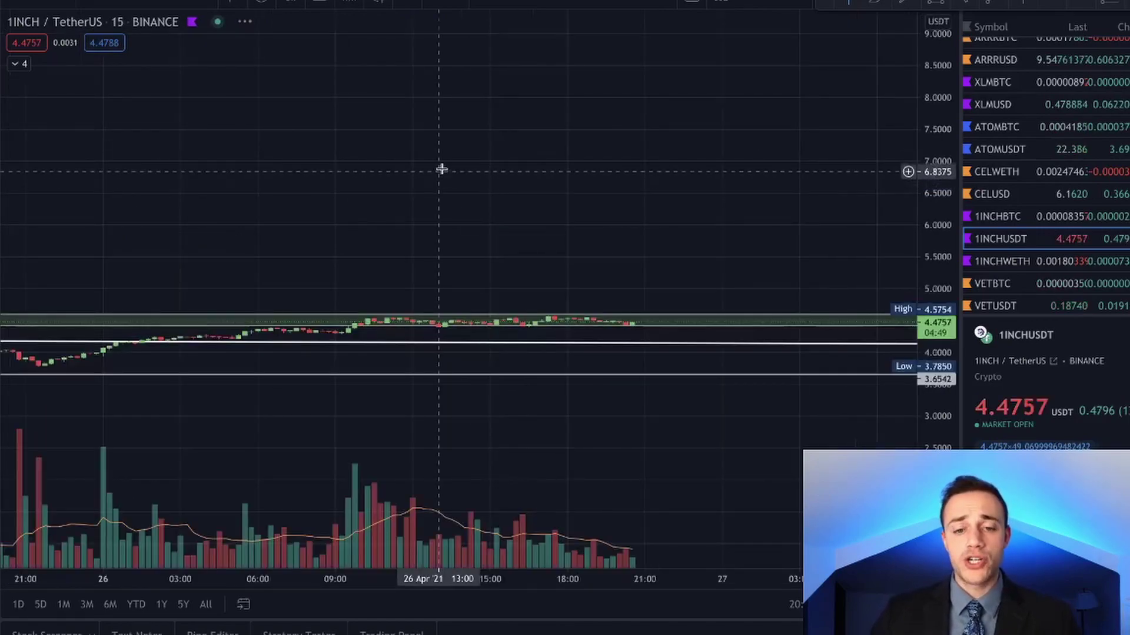
scroll(686, 227, "down", 3)
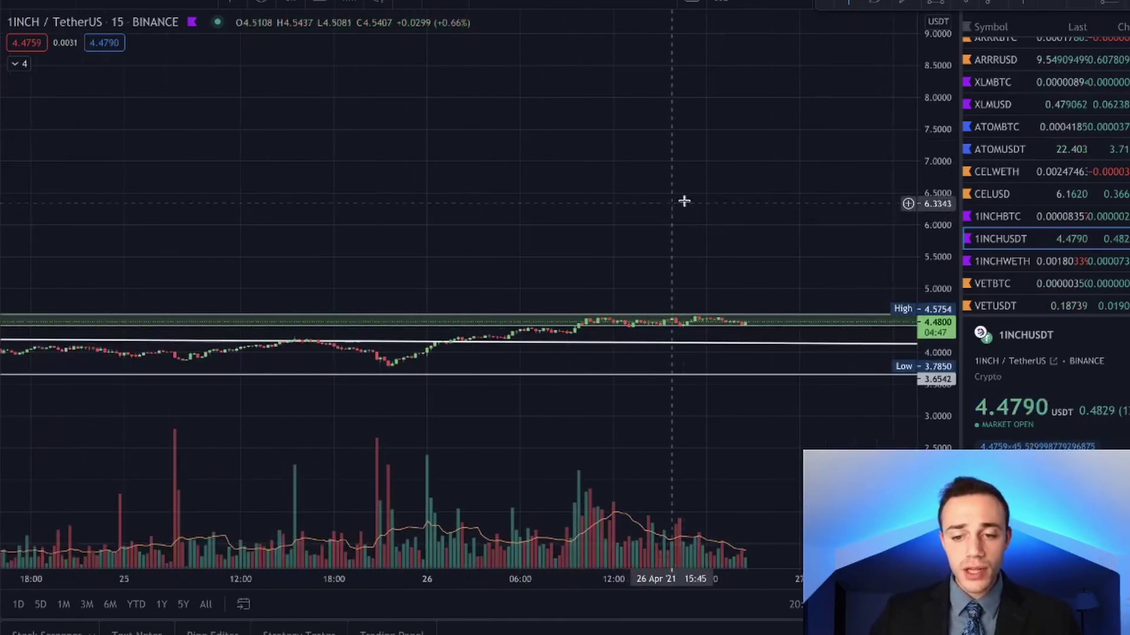
- Open the ADAUSDT chart from the watchlist and compress its price scale to bring the latest candles into view
scroll(1006, 165, "up", 10)
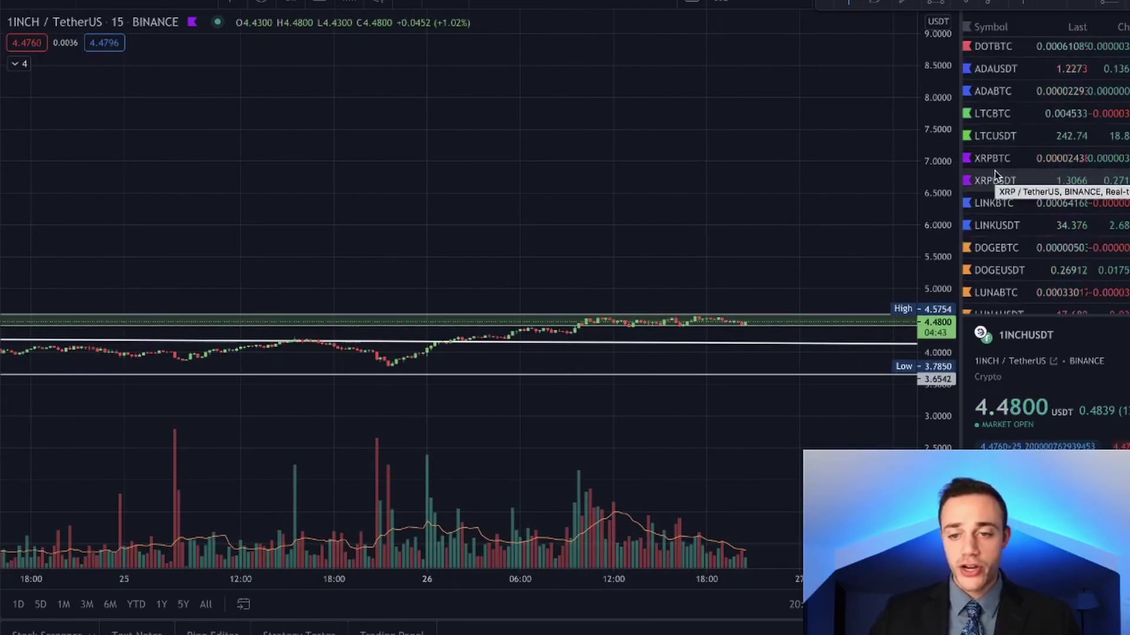
left_click(994, 68)
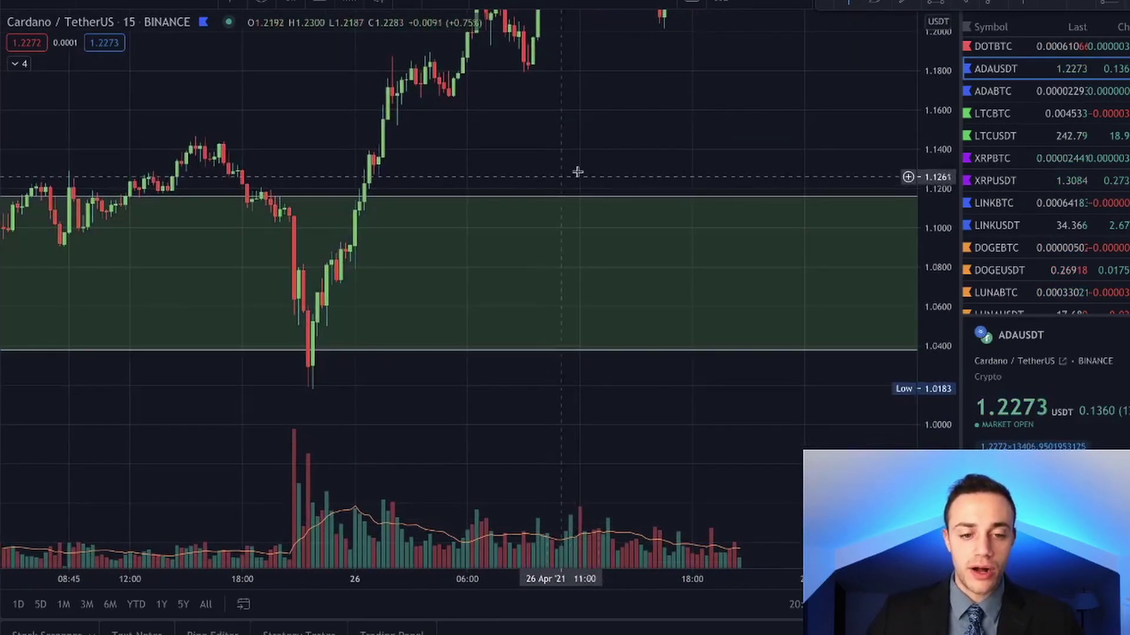
left_click_drag(919, 93, 921, 141)
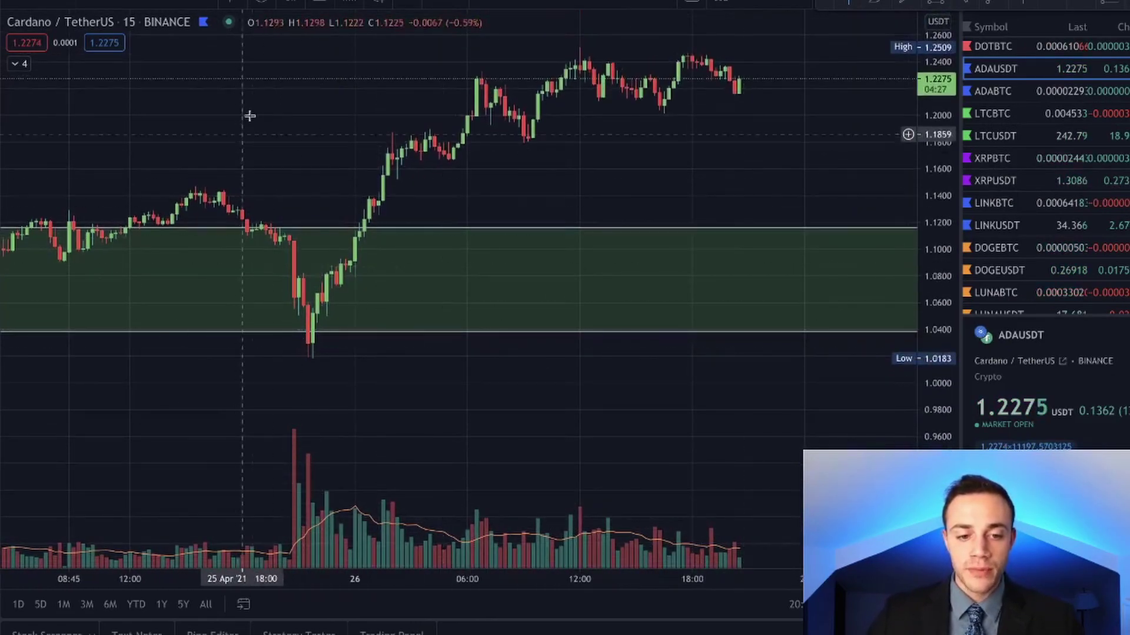
left_click_drag(290, 220, 378, 265)
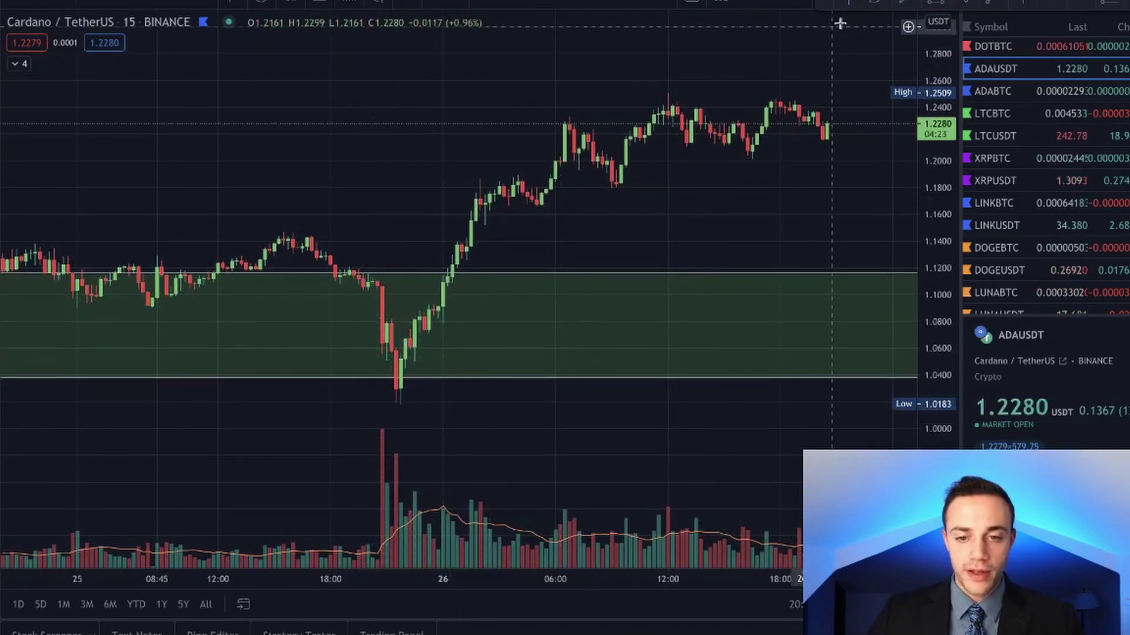
- Sketch a V-shaped brush stroke around the late 25 April dip through the green zone and its recovery, and remove it
left_click(876, 2)
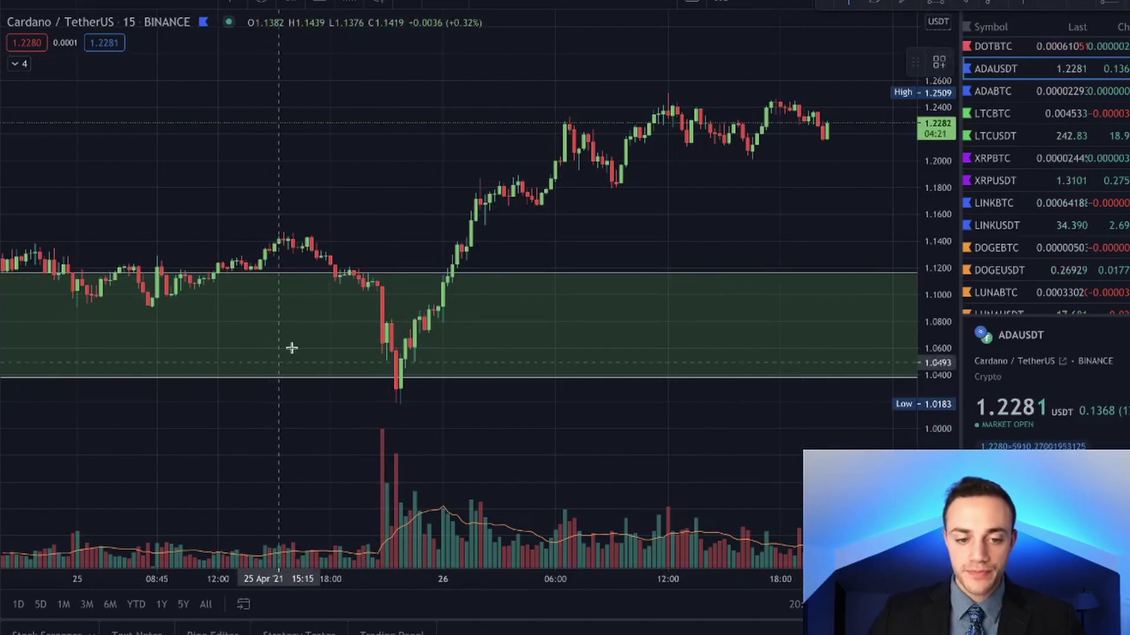
mouse_move(346, 301)
left_mouse_down()
mouse_move(386, 430)
mouse_move(539, 237)
left_mouse_up()
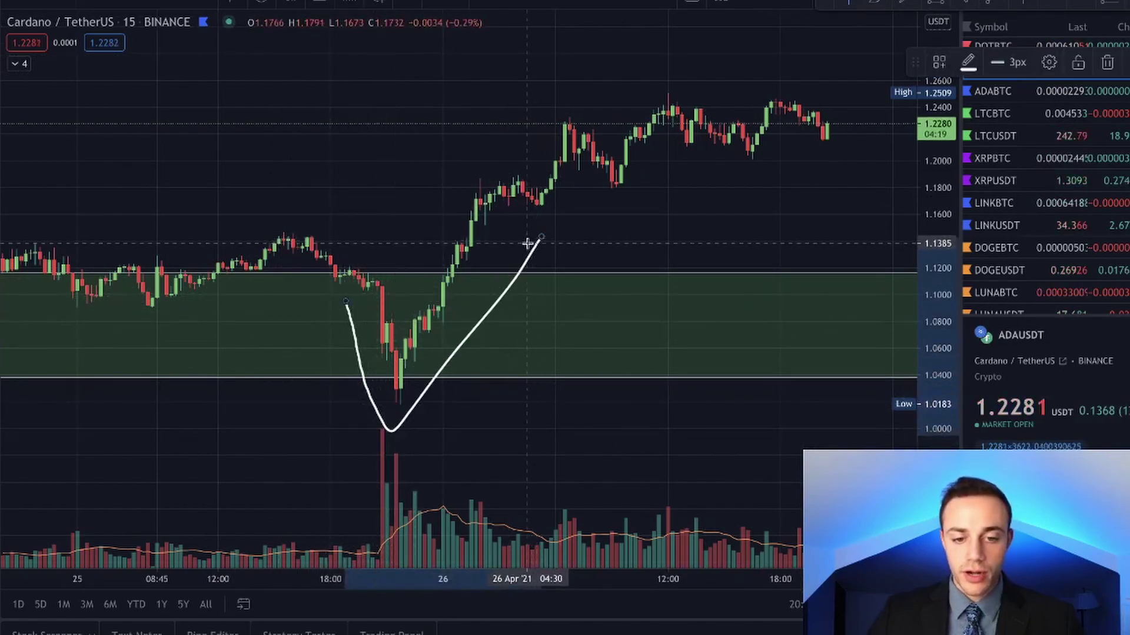
key("Delete")
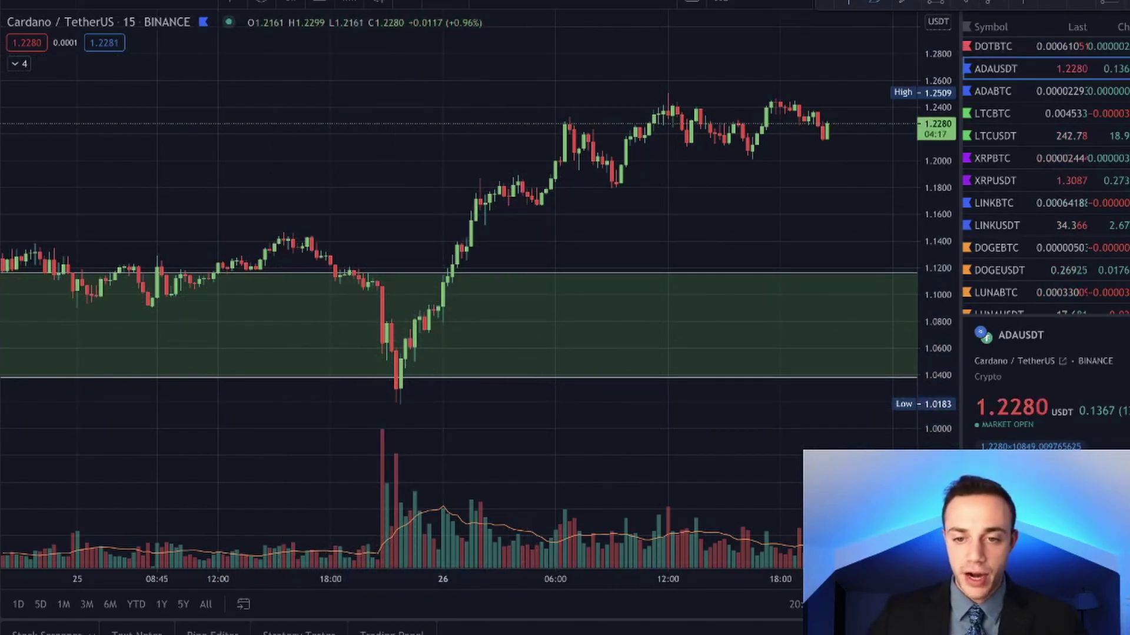
- Draw a rising trend line from the 25 April low at 1.0922 under the 26 April lows to about 1.253 on 27 April
left_click_drag(596, 179, 535, 228)
scroll(535, 270, "down", 2)
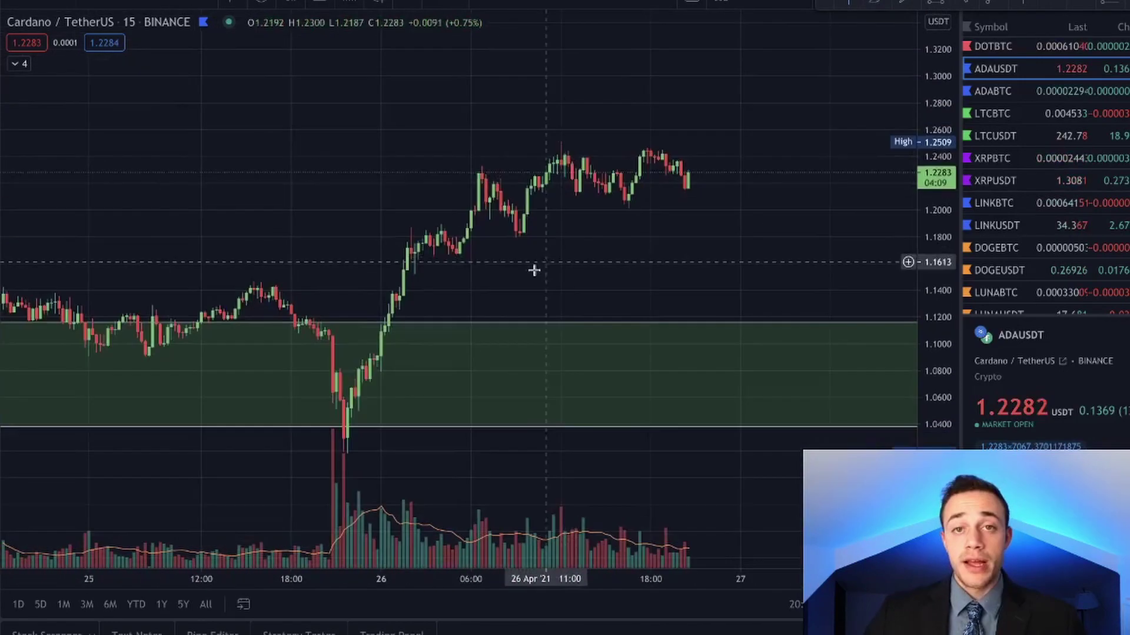
left_click_drag(617, 249, 658, 230)
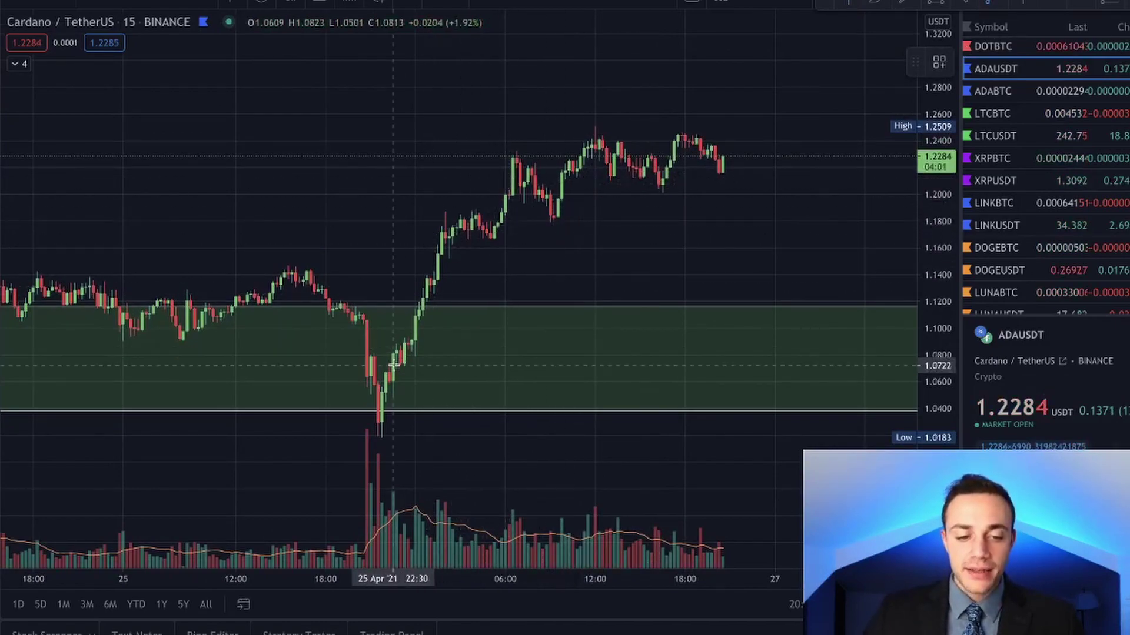
left_click(179, 339)
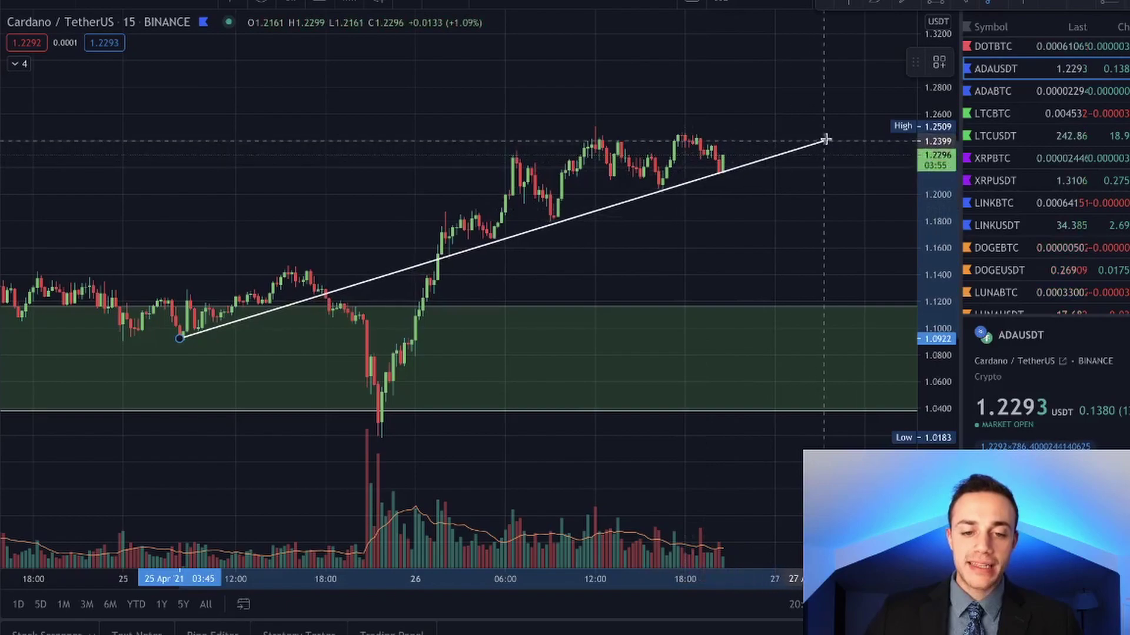
left_click(877, 122)
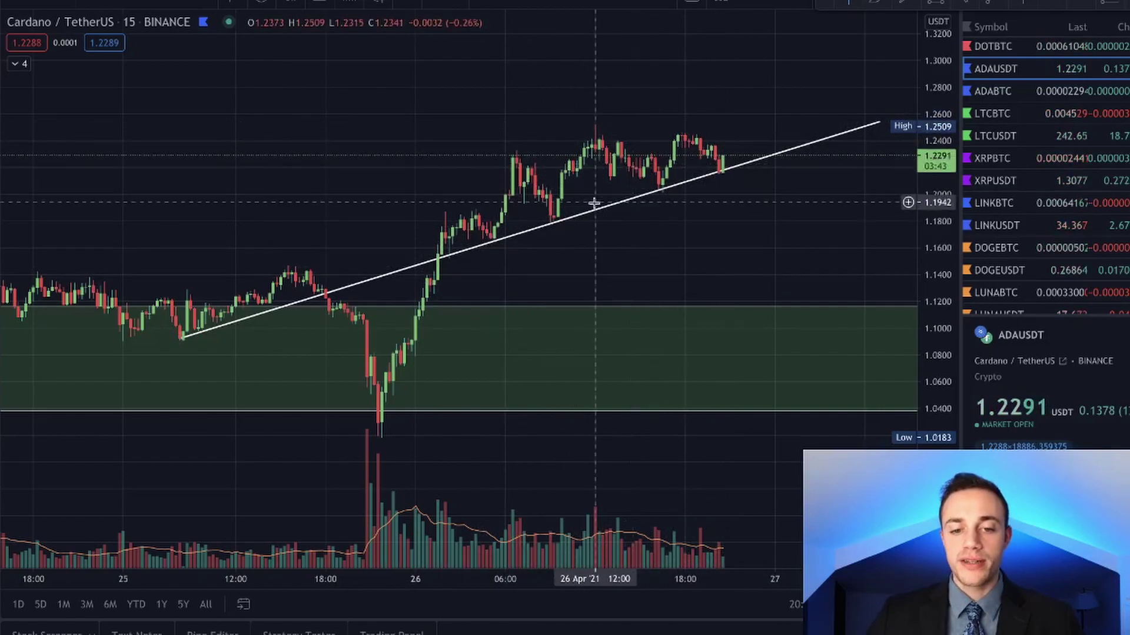
- Draw a yellow horizontal ray at about 1.246 along the 26 April highs from 06:00, and remove it
left_click_drag(356, 223, 472, 167)
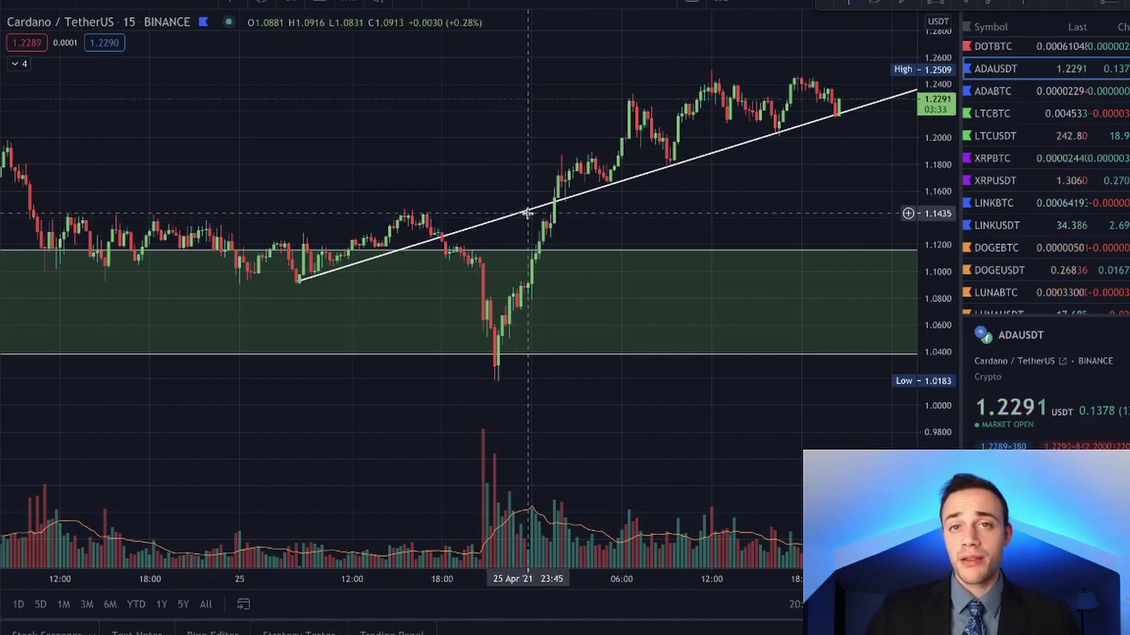
left_click_drag(389, 185, 416, 234)
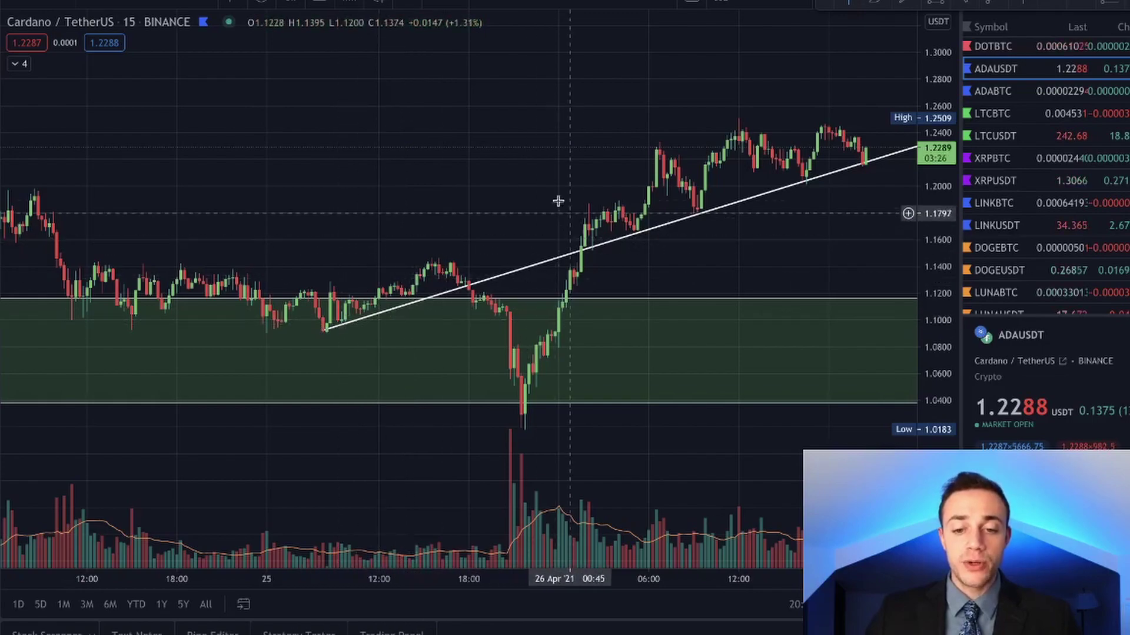
left_click_drag(557, 200, 360, 270)
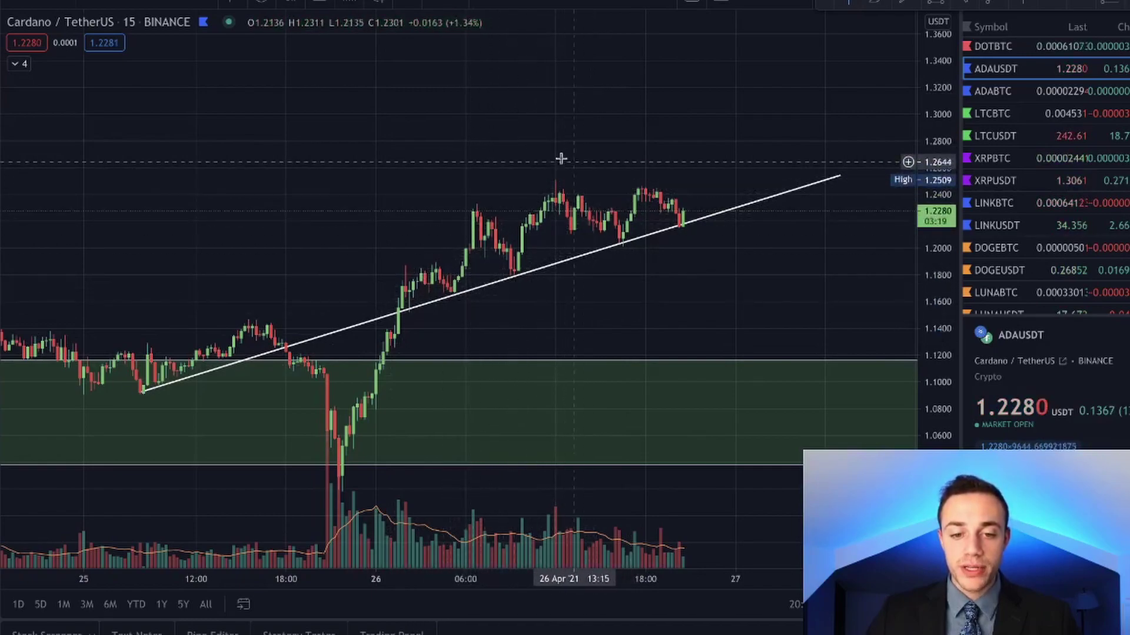
mouse_move(560, 159)
left_mouse_down()
mouse_move(638, 94)
mouse_move(553, 143)
left_mouse_up()
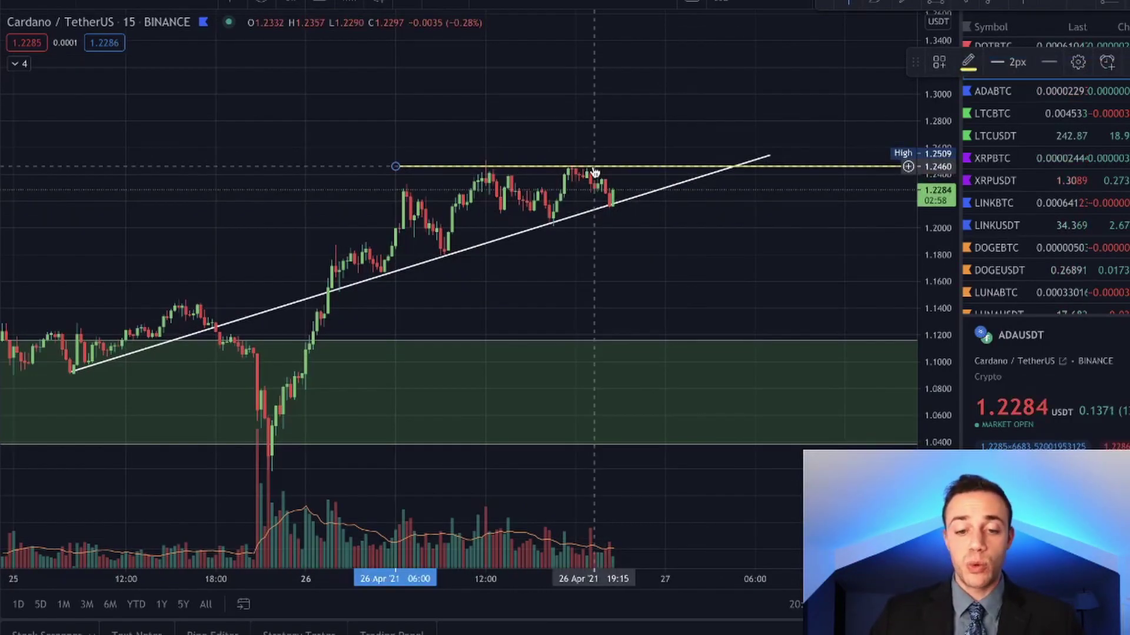
key("Delete")
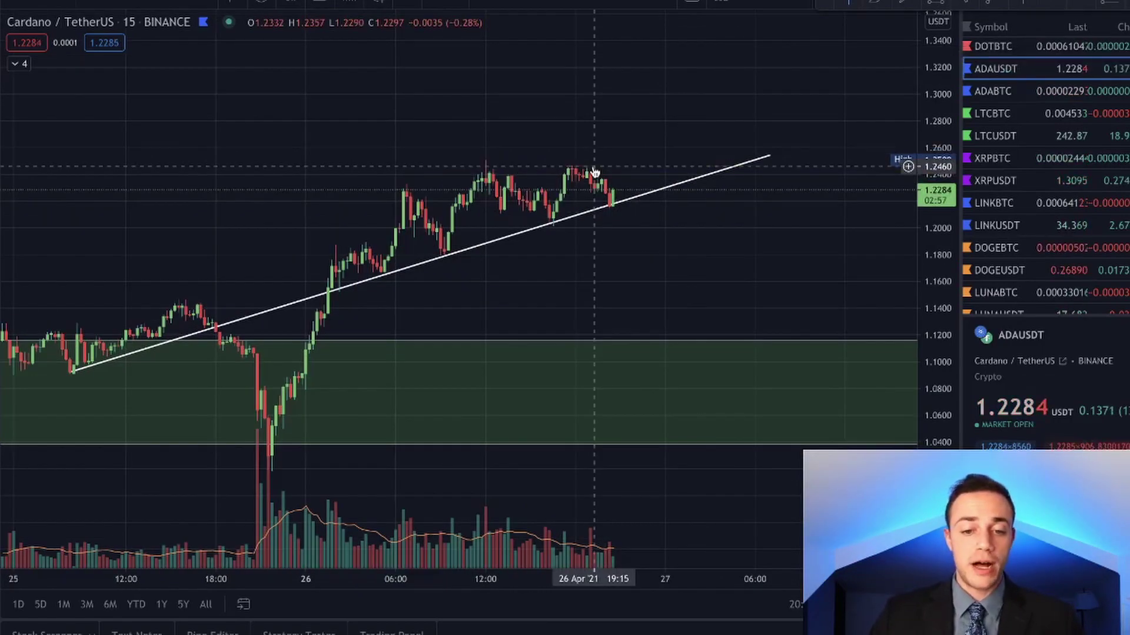
- Move the rising trend line's starting point slightly earlier and lower, just beneath the 25 April low
left_click_drag(582, 270, 643, 252)
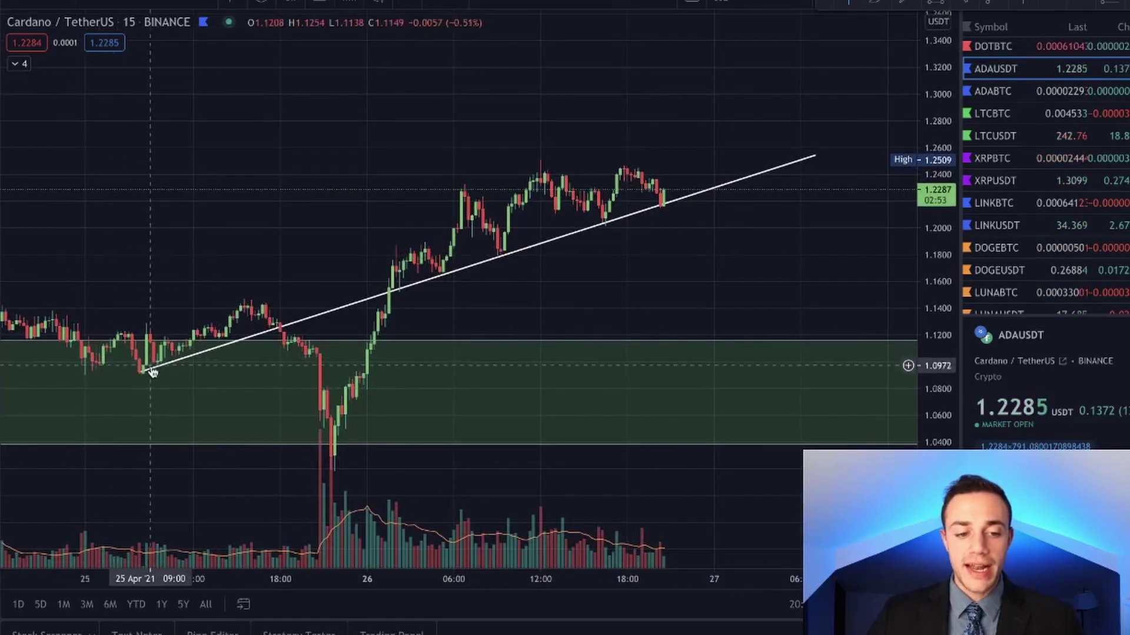
left_click_drag(141, 372, 136, 377)
left_click_drag(263, 275, 501, 220)
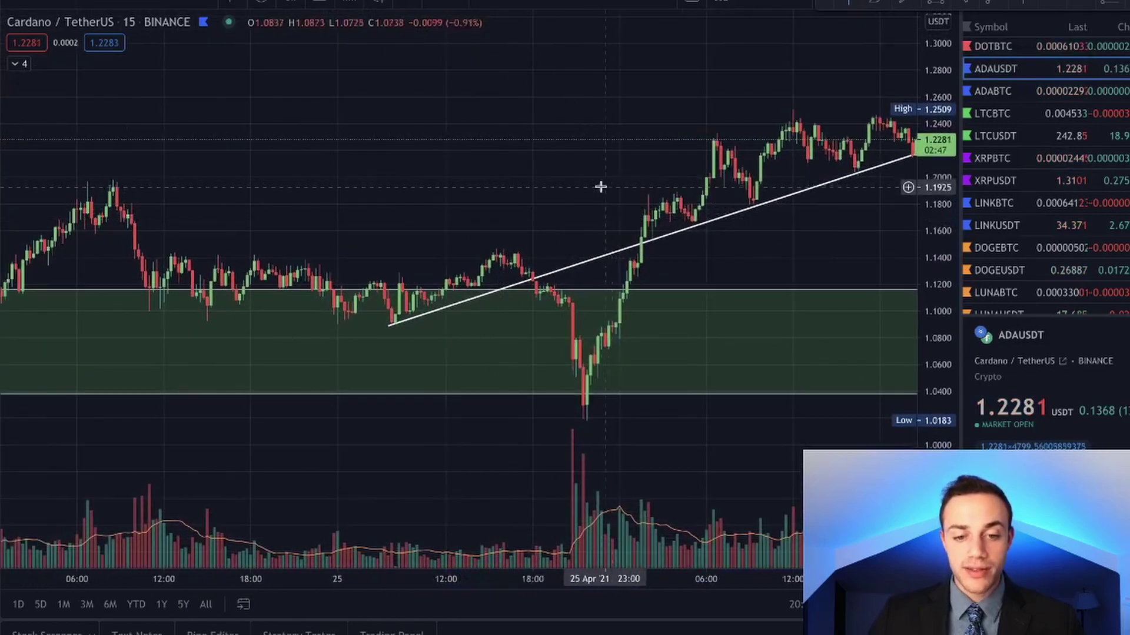
left_click_drag(600, 184, 451, 210)
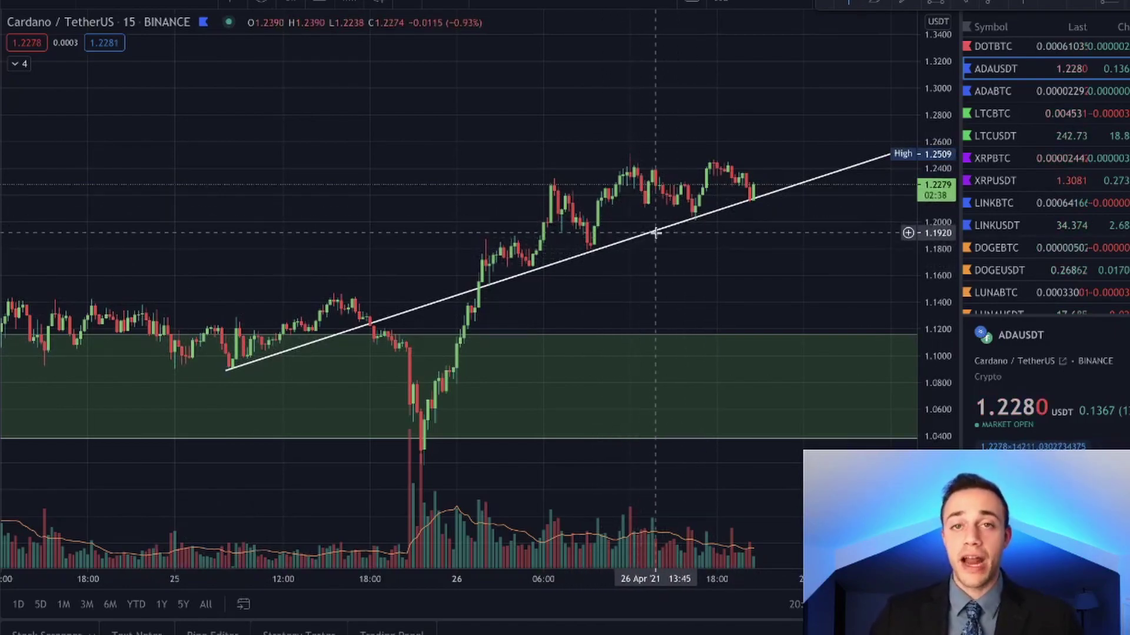
left_click_drag(751, 239, 489, 335)
scroll(489, 335, "up", 2)
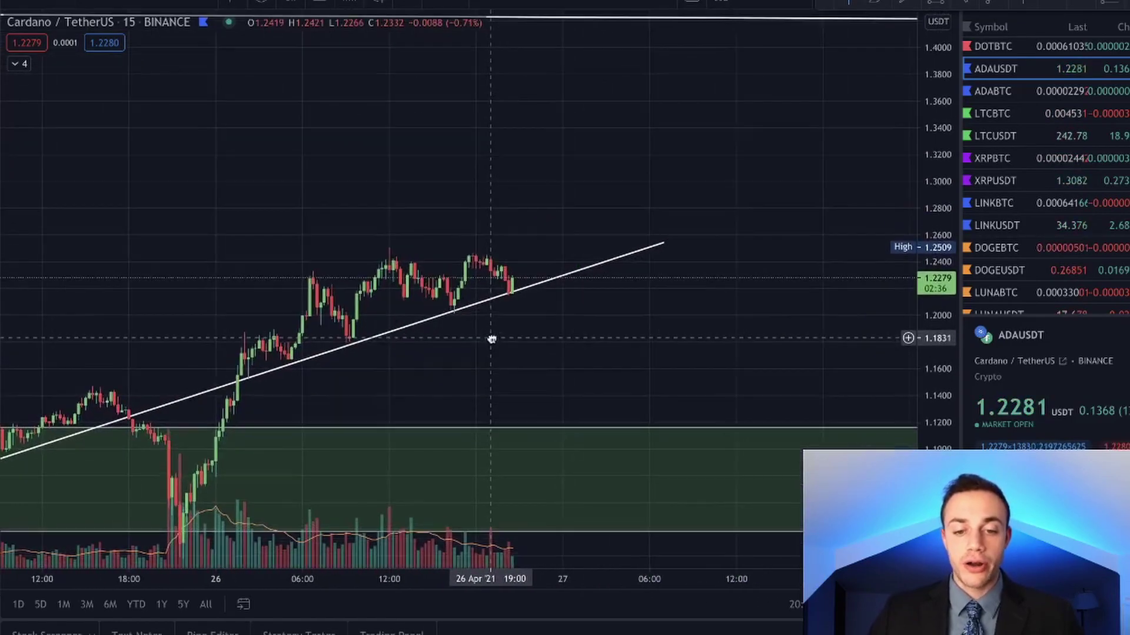